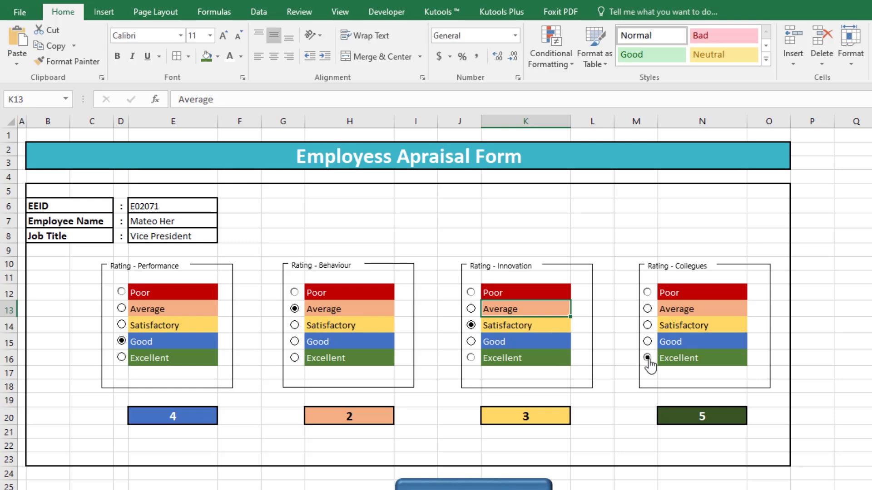
Step: In the appraisal form, rate Innovation as Excellent and Collegues as Satisfactory, and choose the Manager's ID in the EEID field
click(471, 358)
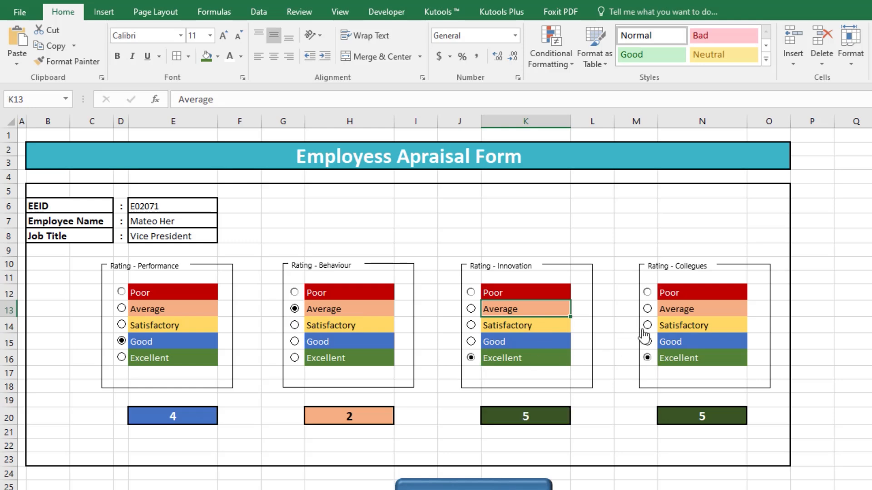
click(648, 326)
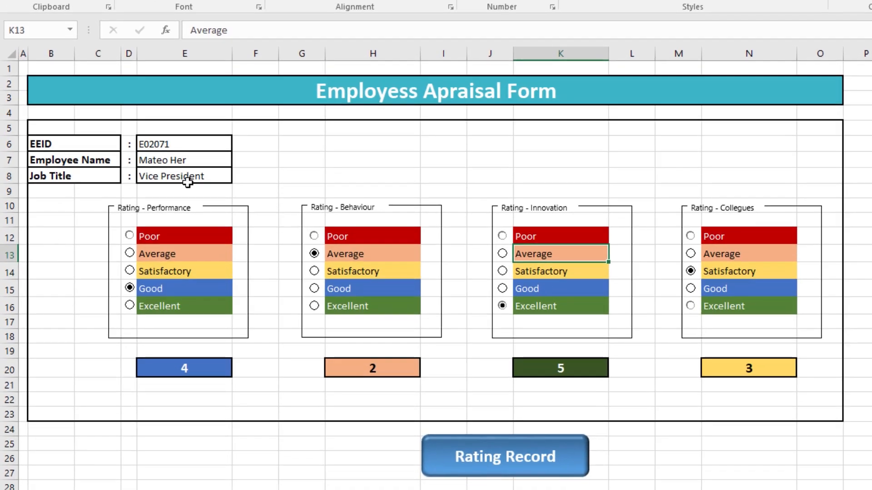
click(193, 201)
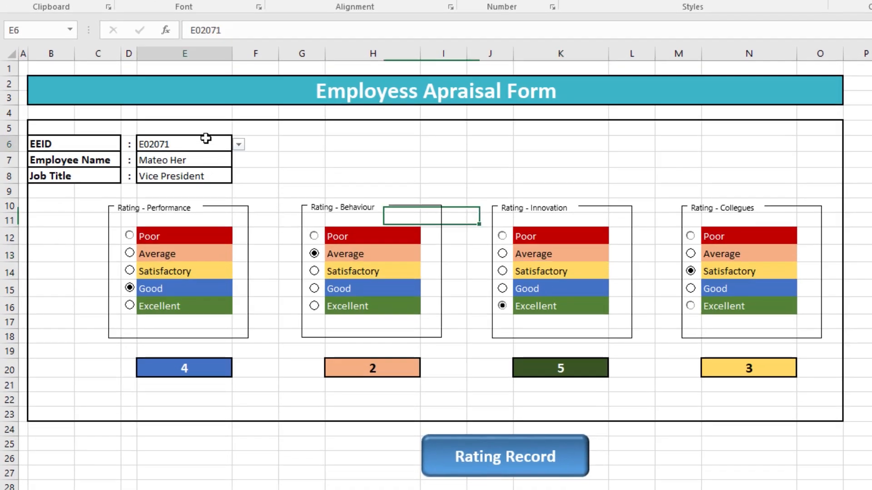
click(239, 144)
click(195, 188)
click(290, 179)
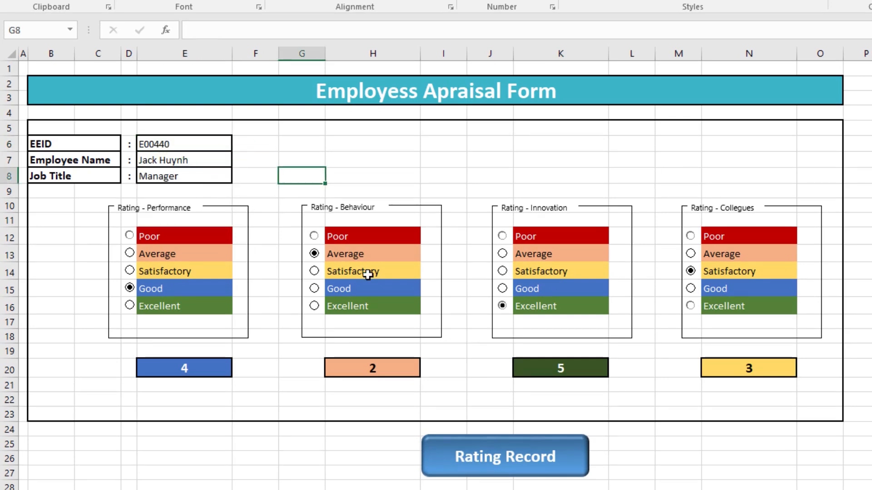
Step: Record the form's ratings and check the employee's entry in row 2 of the ratings record sheet
click(510, 457)
click(182, 489)
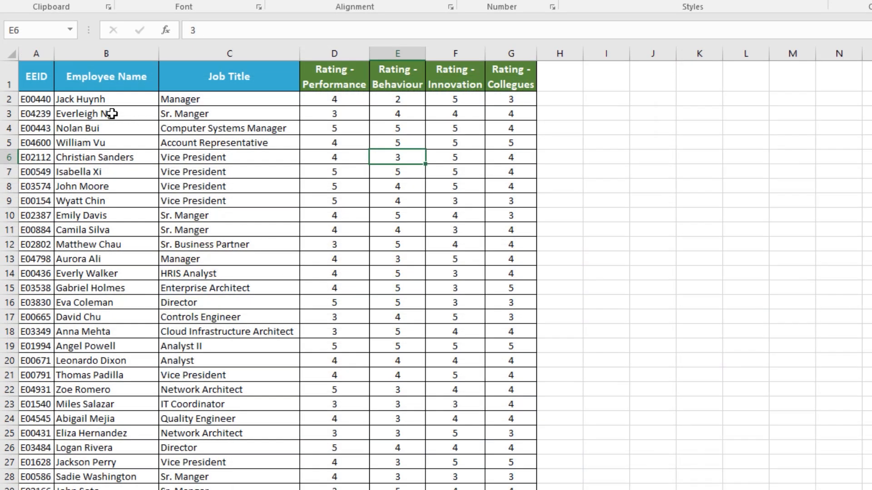
drag(50, 99, 511, 93)
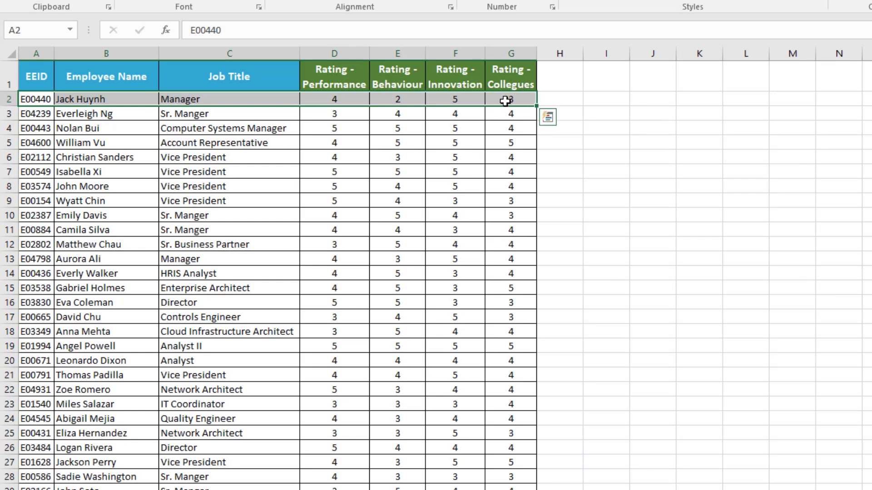
click(412, 109)
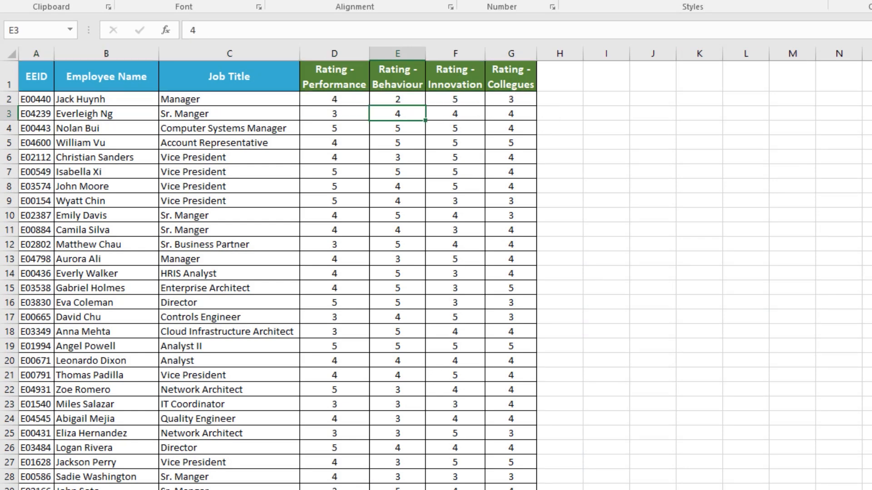
click(122, 489)
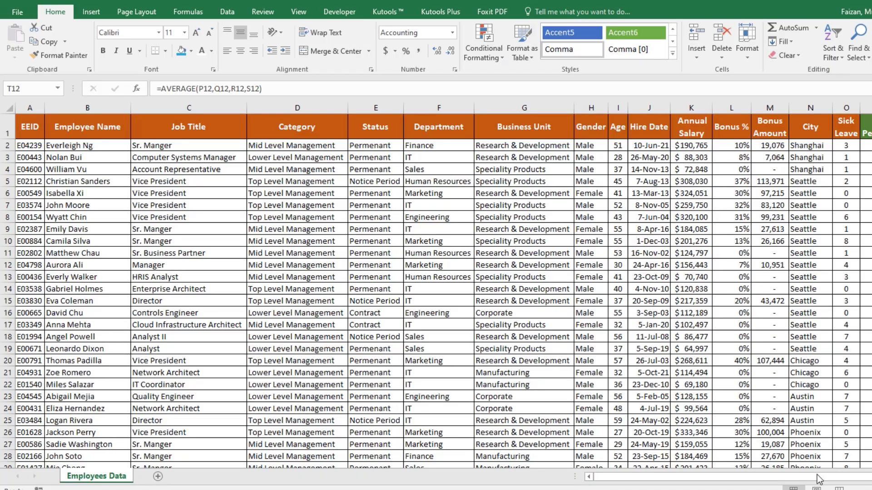
Step: Examine the four rating columns and the Average Rating column in the employee data
drag(772, 476, 854, 476)
drag(654, 130, 805, 113)
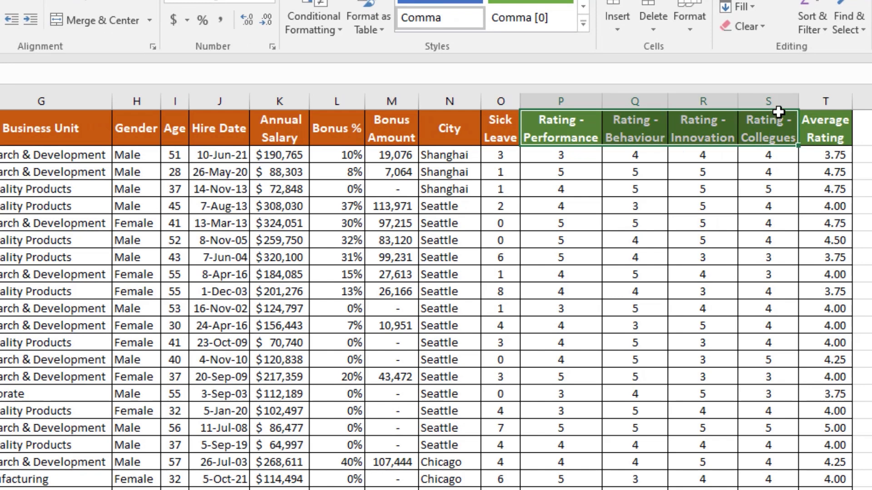
click(829, 154)
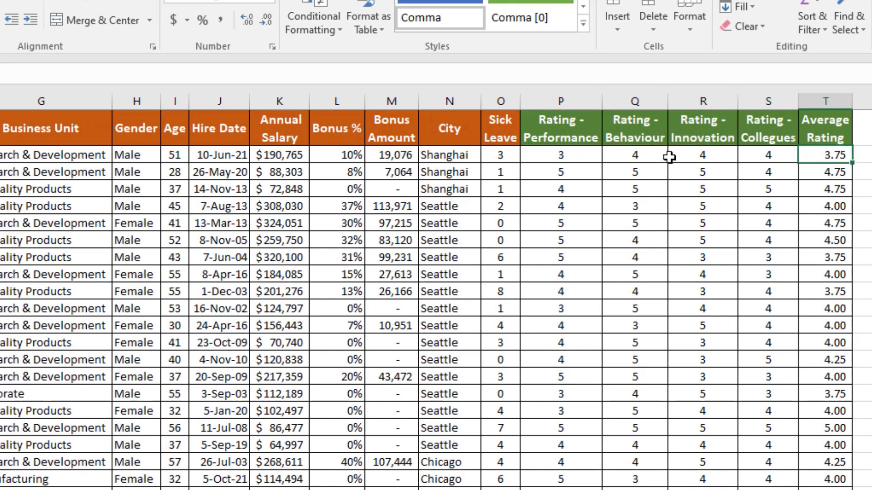
drag(565, 136, 770, 134)
click(703, 155)
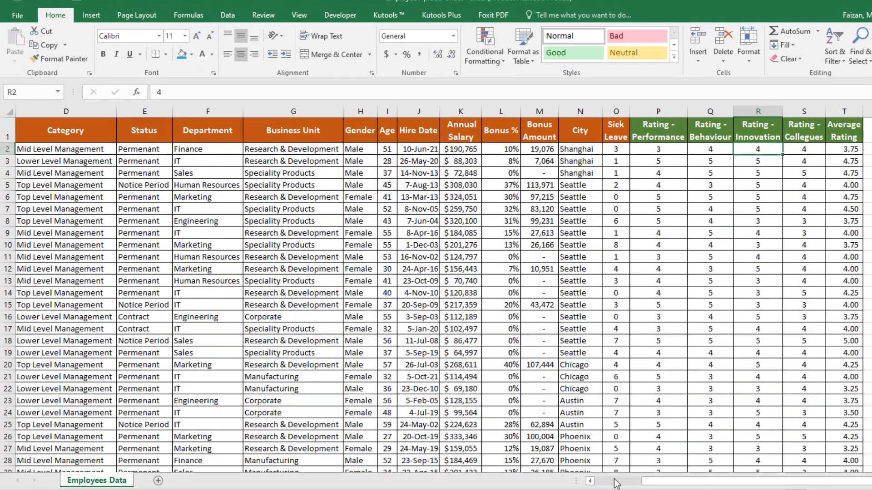
drag(616, 484, 255, 485)
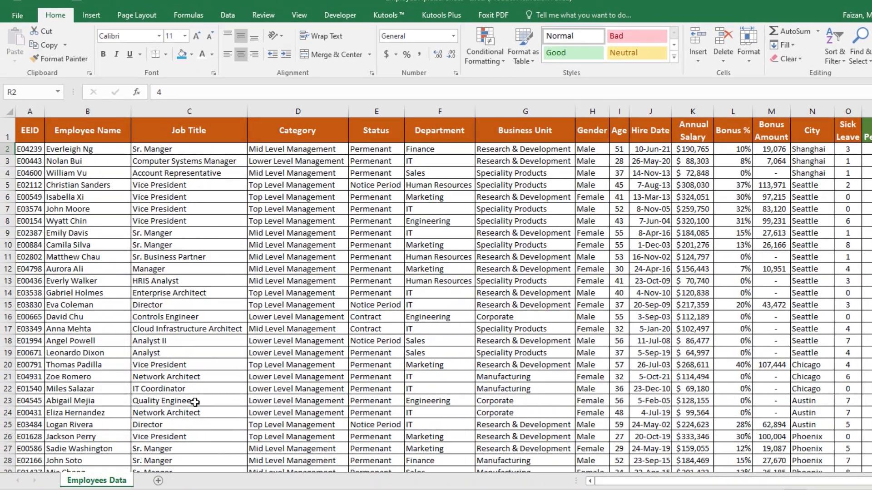
Step: Add a worksheet named Employees Name Sheet and go back to the Employees Data sheet
click(158, 481)
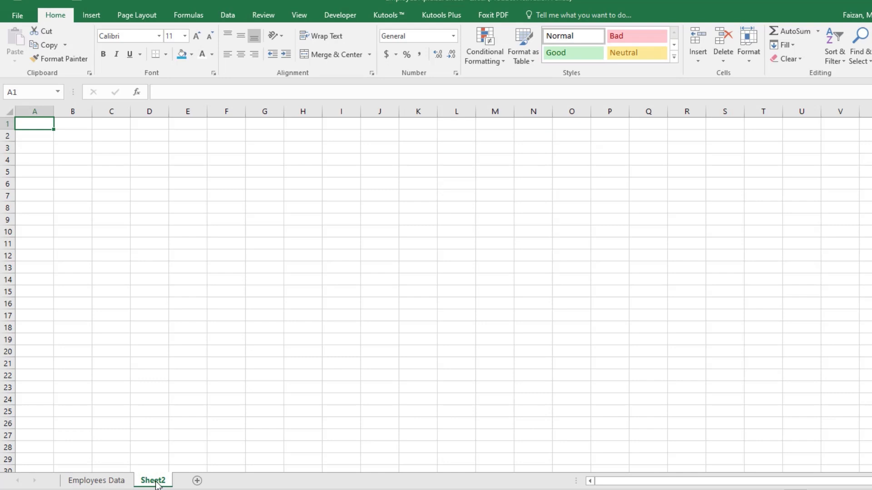
double_click(156, 482)
text(Emp)
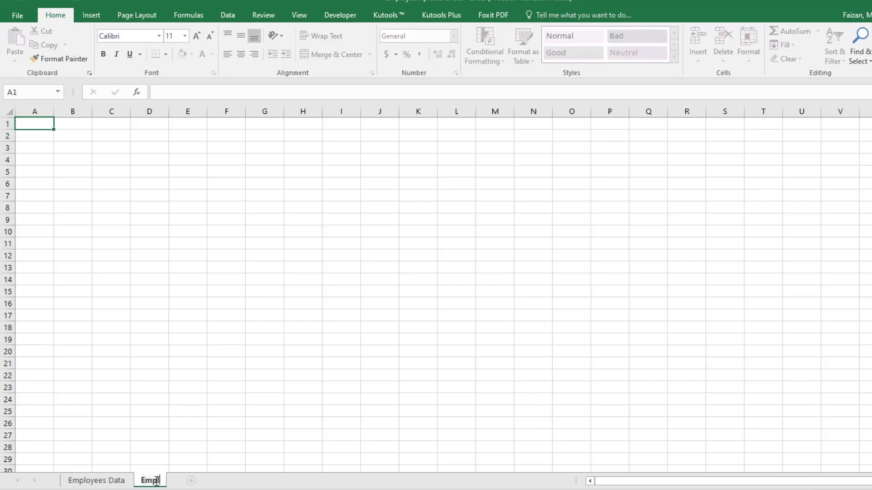
text(loyees Name She)
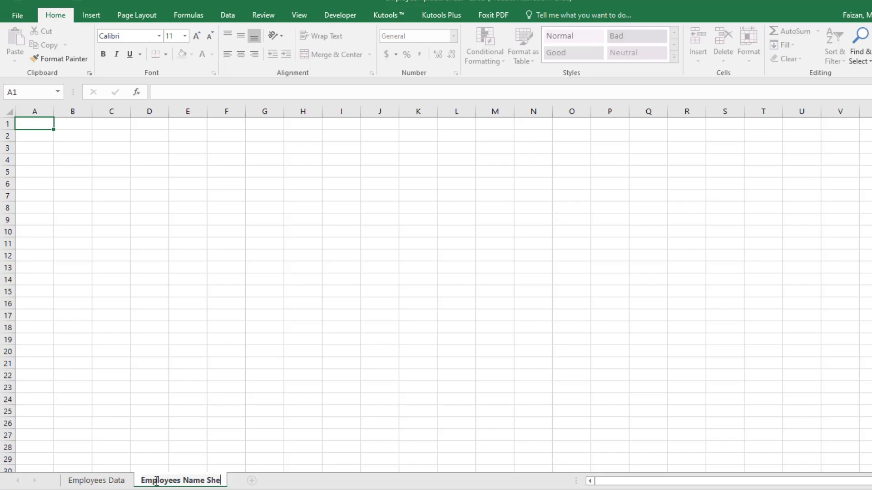
text(et)
key(Return)
click(96, 480)
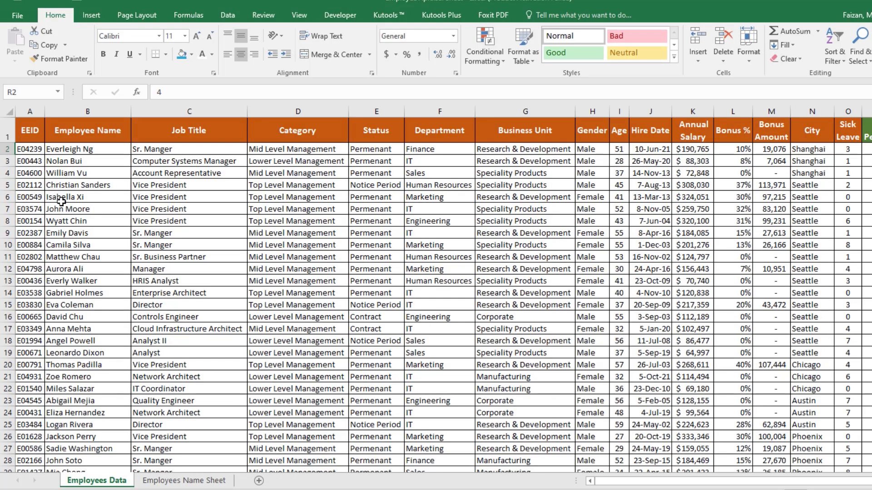
key(shift+Right)
key(ctrl+shift+Down)
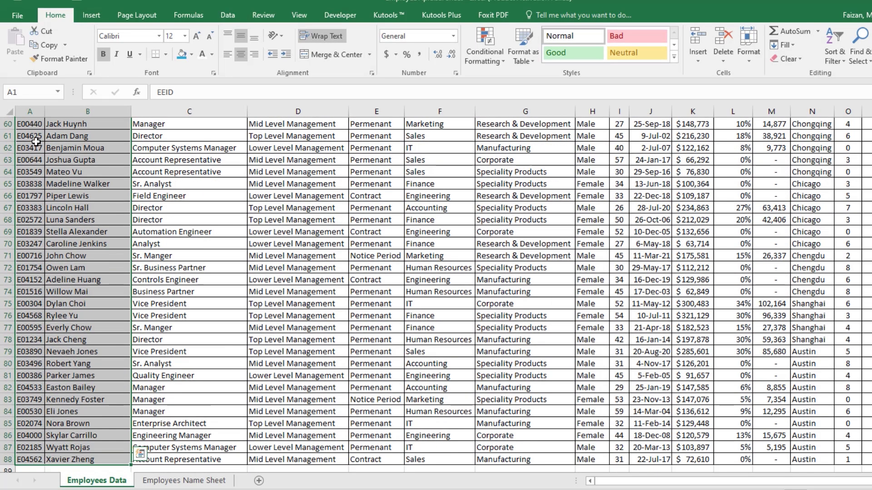
key(ctrl+q)
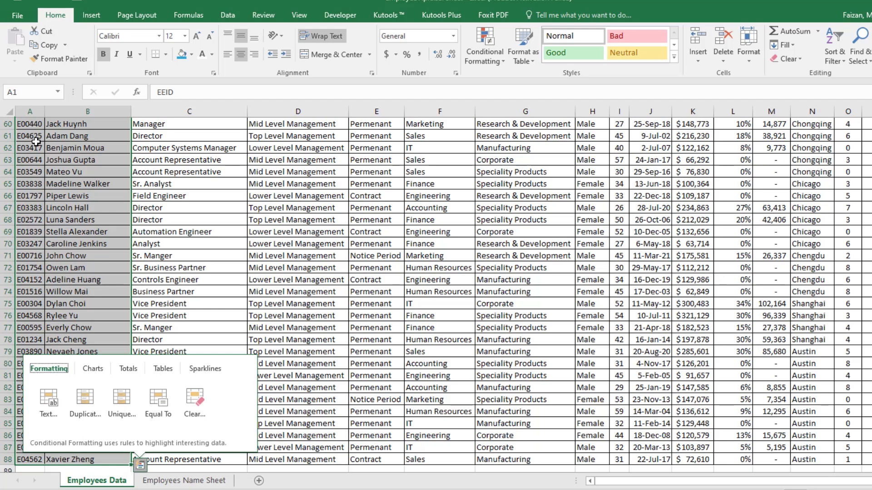
click(97, 184)
key(ctrl+Up)
key(Left)
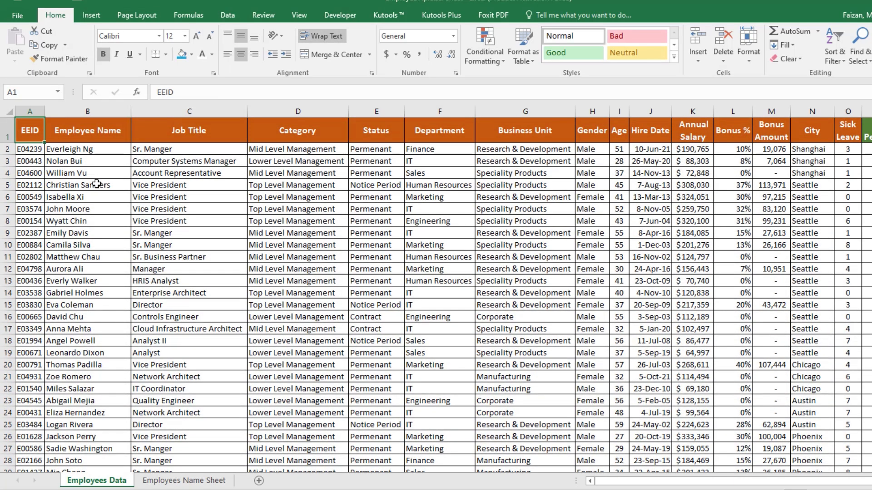
Step: Copy the full EEID, Employee Name and Job Title columns with headers into Employees Name Sheet, starting at cell A1
key(shift+Right)
key(shift+Right)
key(ctrl+shift+Down)
key(ctrl+c)
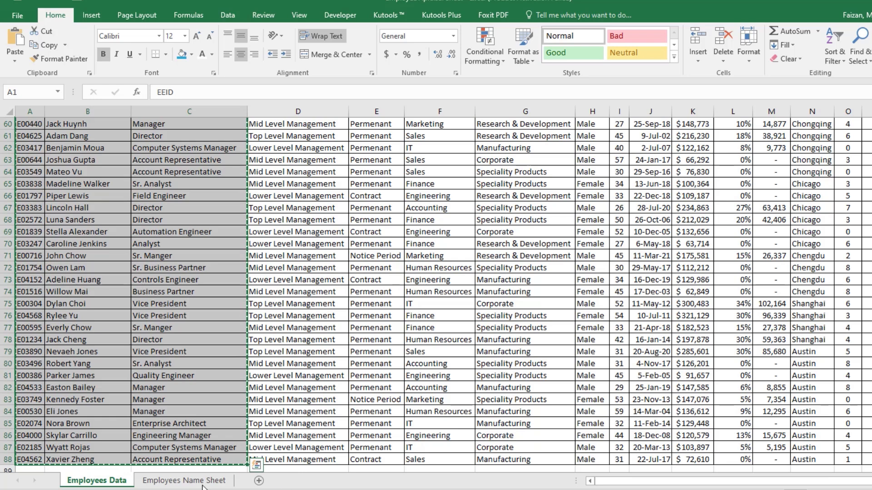
click(184, 481)
right_click(40, 123)
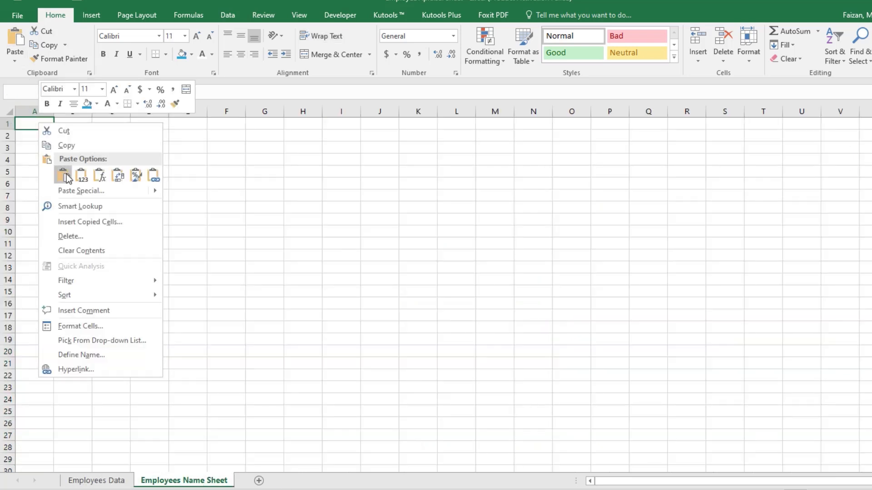
click(63, 175)
Step: Autofit the widths of columns A to C to the pasted employee data
drag(42, 114, 130, 111)
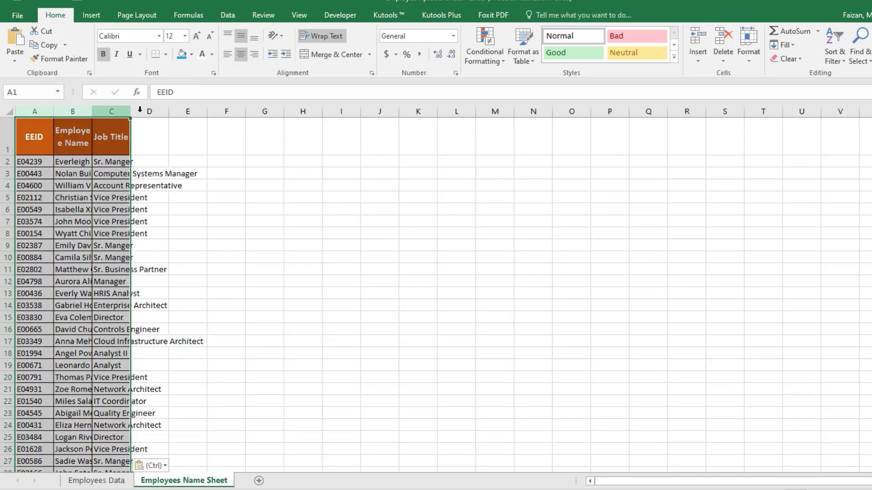
double_click(134, 111)
click(126, 244)
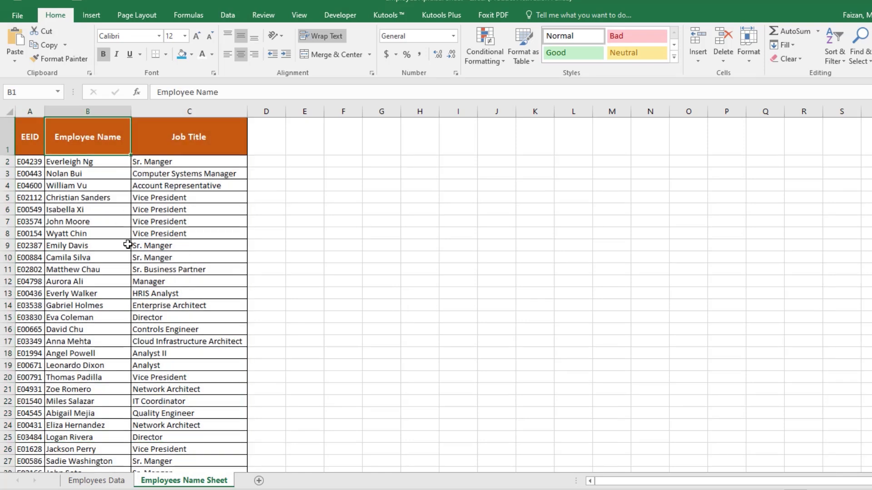
Step: Fill the header cells A1:C1 with blue
drag(28, 142, 199, 137)
click(191, 54)
click(246, 144)
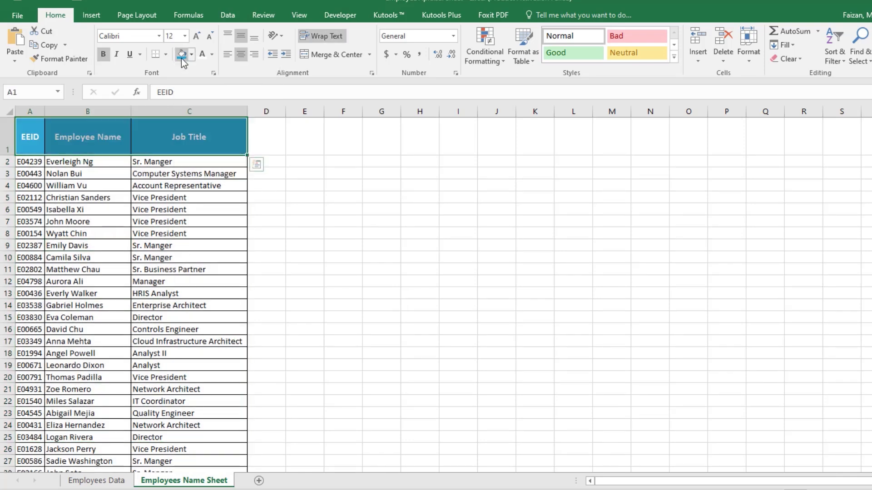
click(190, 173)
click(165, 234)
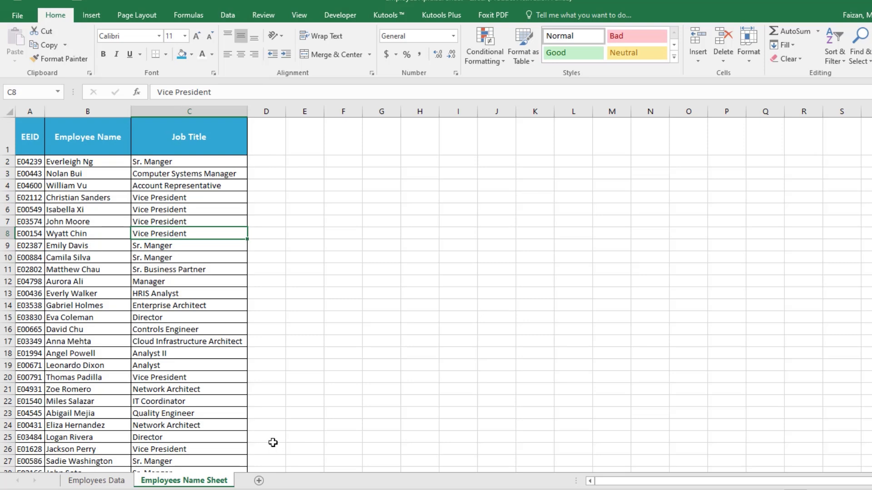
Step: Add another worksheet and name it Employee Apraisal Form
click(258, 481)
double_click(254, 481)
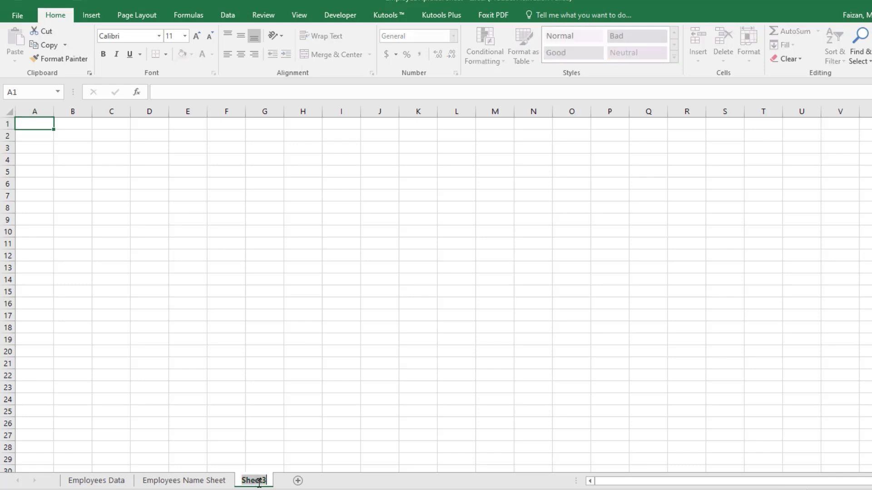
text(Em)
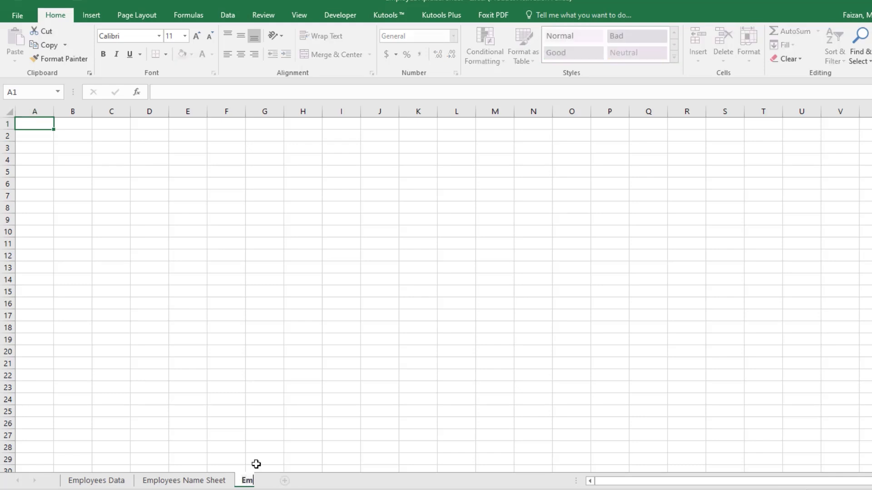
text(ployee Apraisal Form)
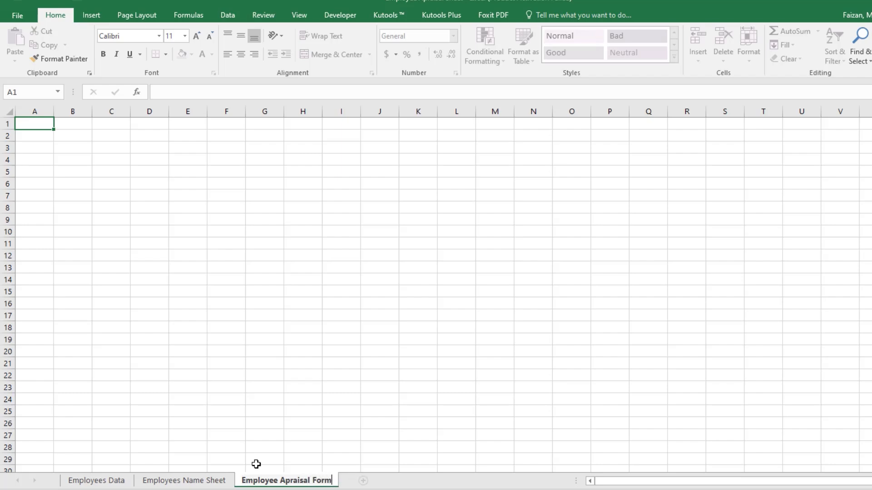
key(Return)
click(95, 219)
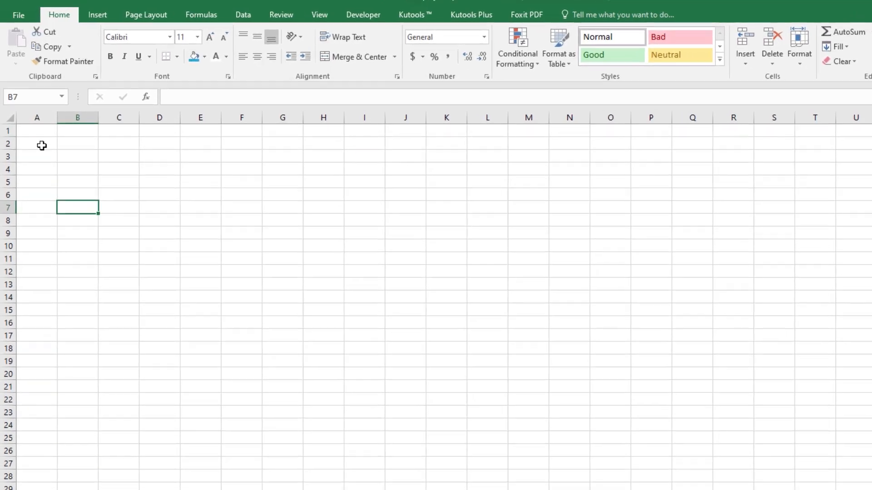
drag(35, 124, 335, 137)
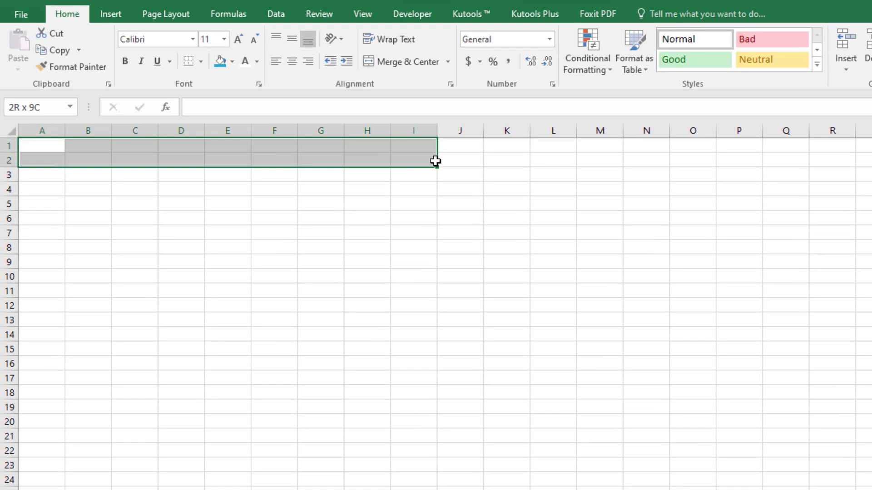
drag(435, 162, 459, 160)
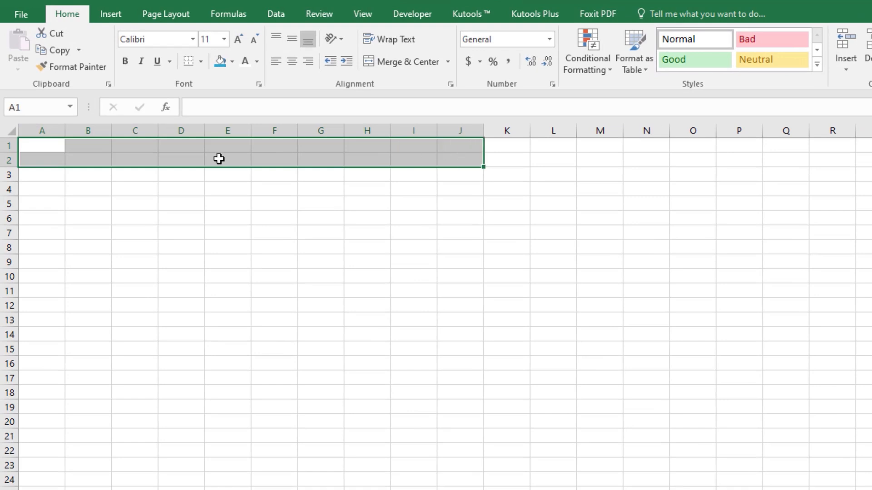
click(219, 157)
Step: Narrow column A to a slim margin, and merge and center cells B1:N2 for the form's title banner
drag(64, 130, 605, 154)
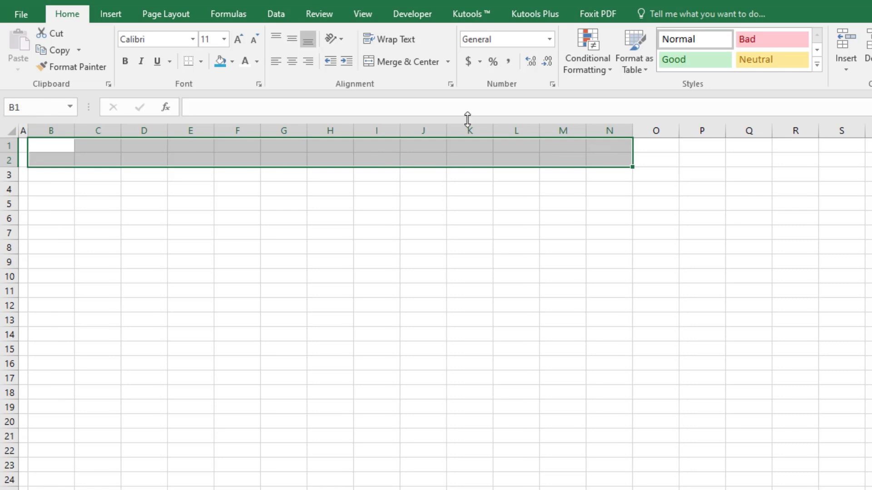
click(404, 64)
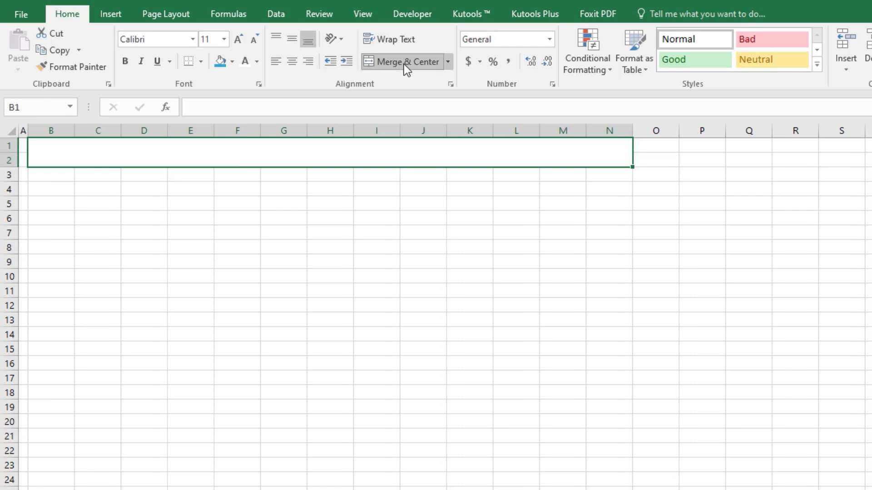
Step: Fill the merged title banner with a custom teal, RGB 58, 181, 198
click(234, 63)
click(222, 69)
click(222, 69)
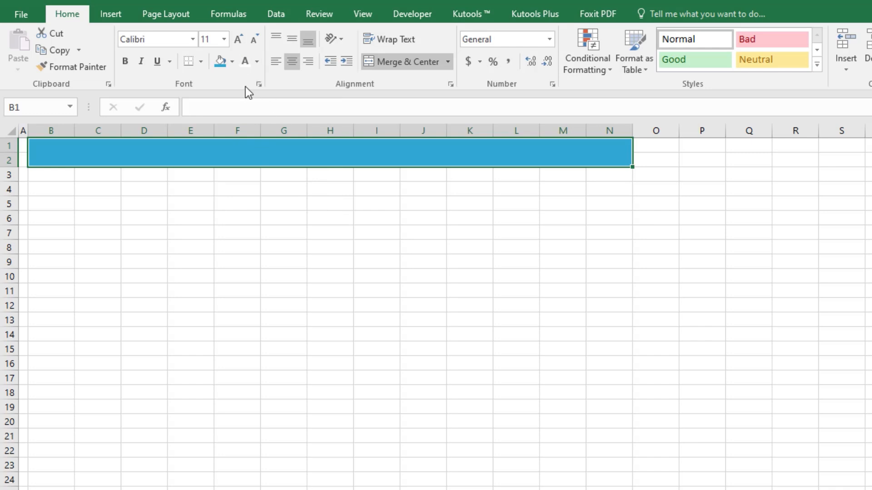
click(232, 63)
click(270, 207)
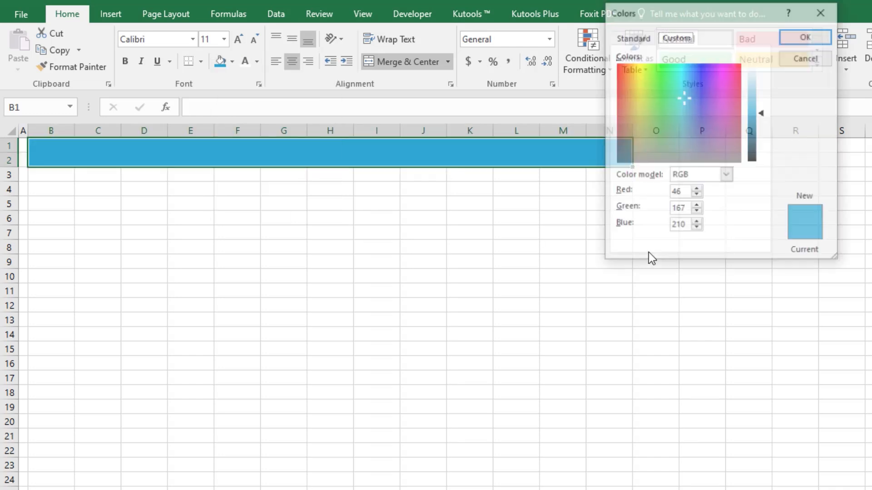
drag(684, 97, 680, 107)
click(791, 39)
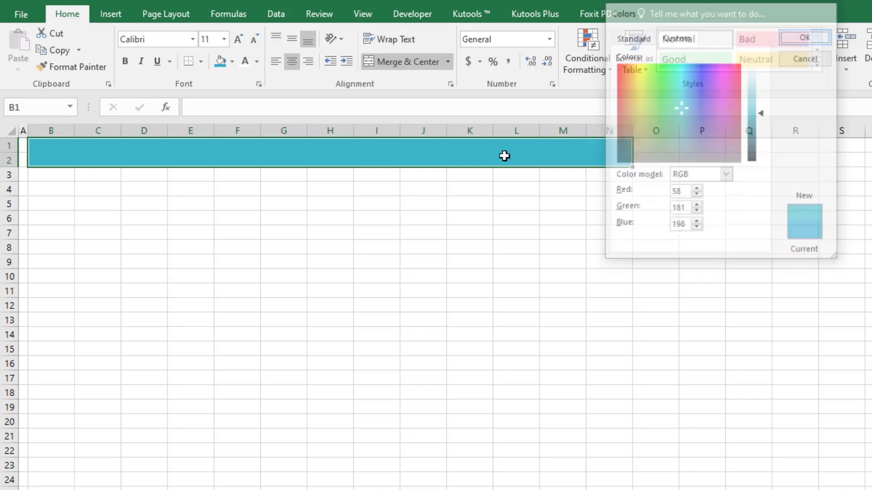
Step: Enter the title "Employess Apraisal Form" in the banner
double_click(348, 150)
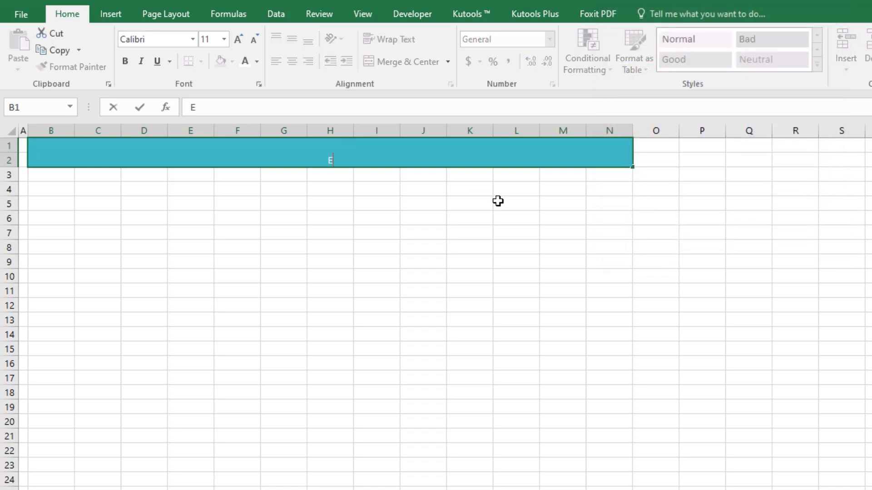
text(Employess )
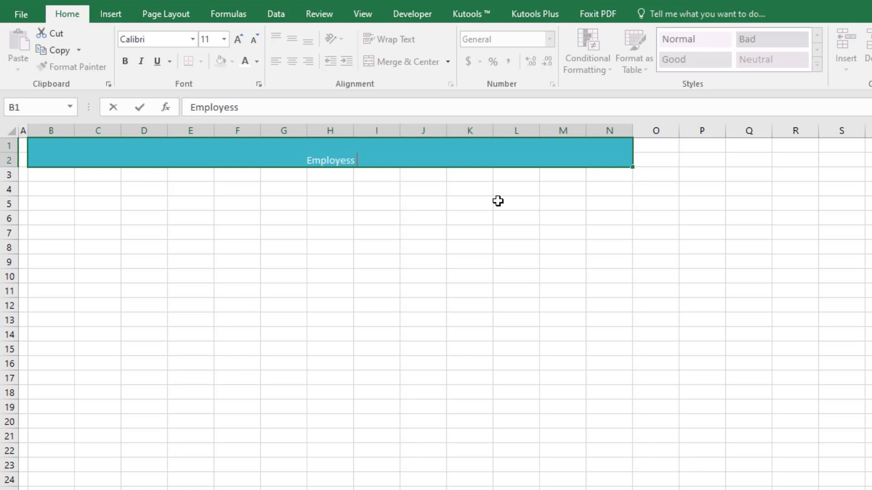
text(Aprai)
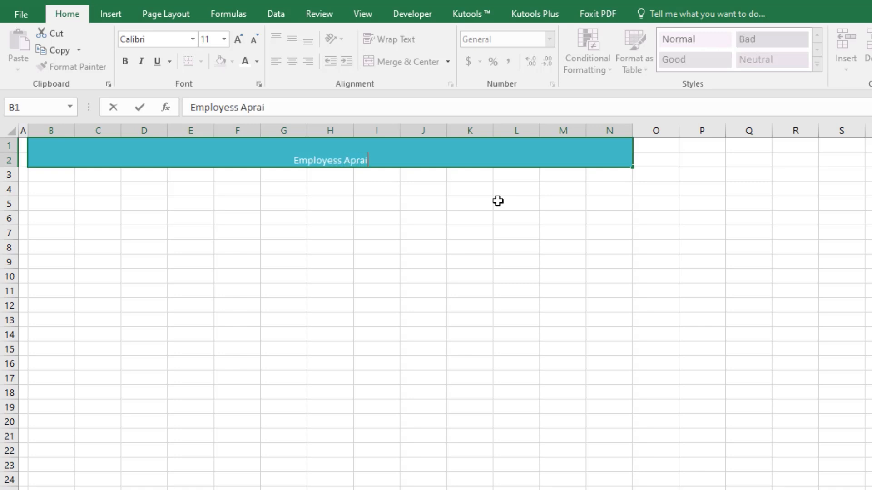
text(sal Form)
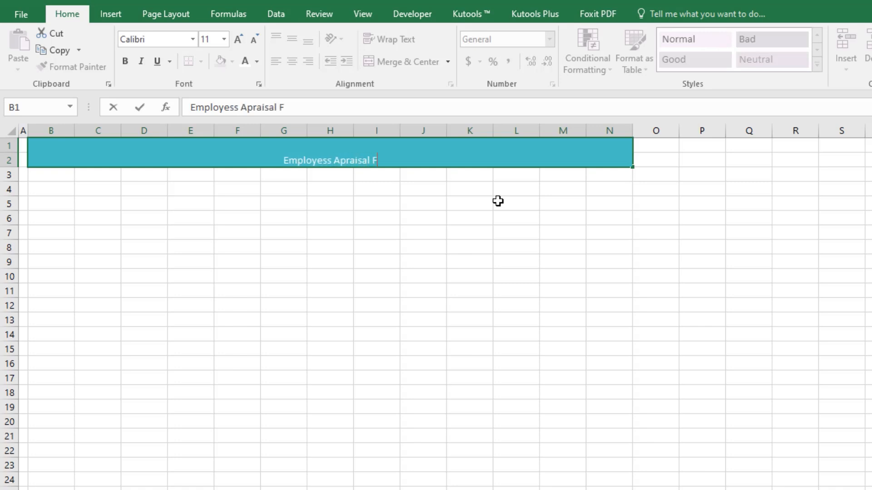
key(Return)
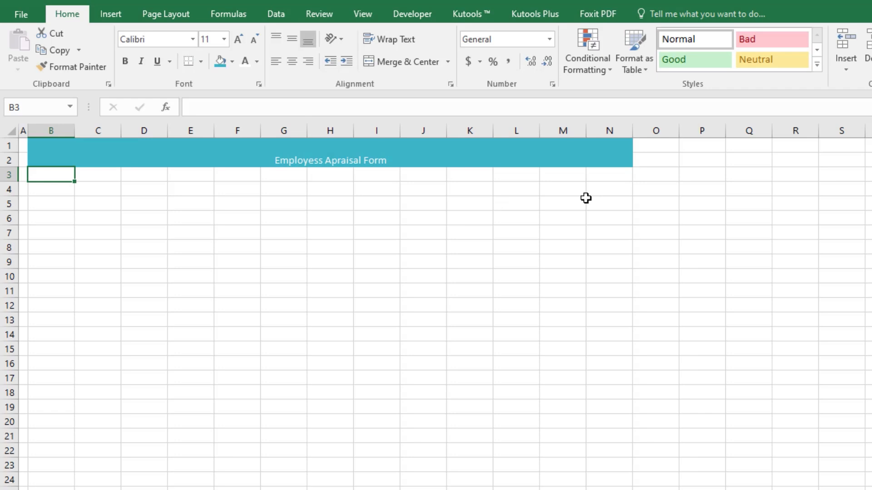
Step: Apply middle vertical alignment to all cells of the sheet
click(463, 148)
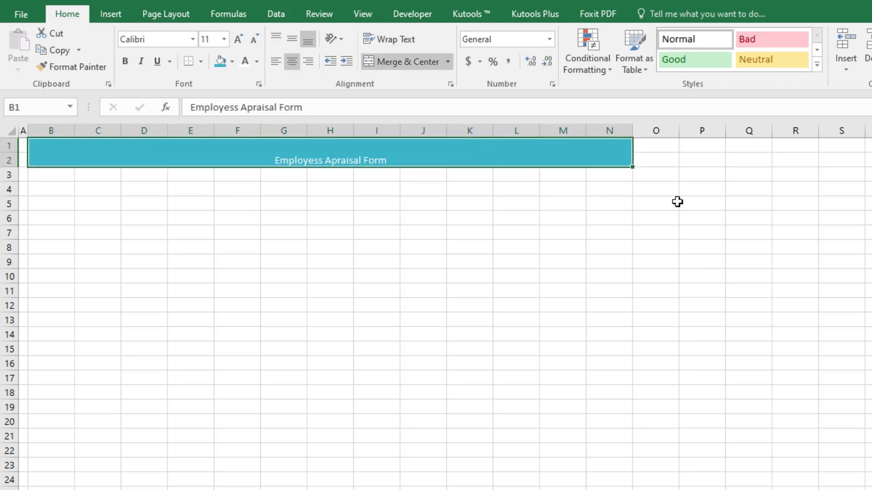
click(5, 142)
click(12, 131)
click(292, 39)
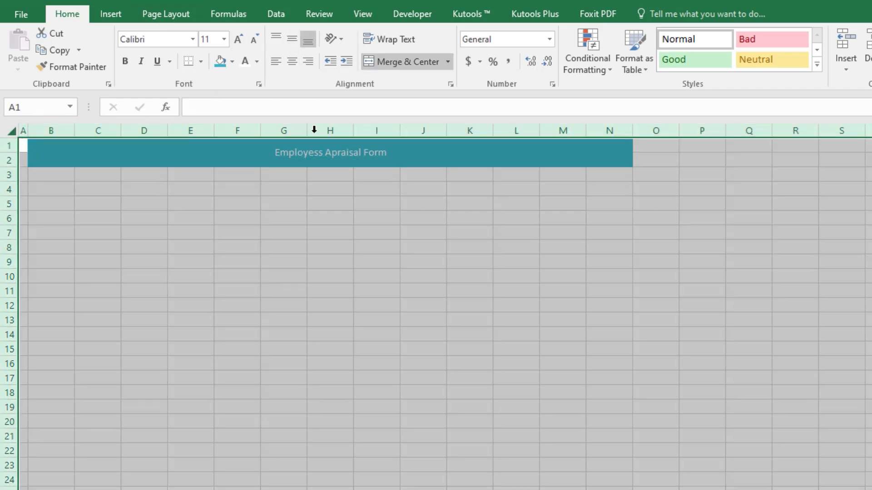
Step: Set the banner title's font size to 24 and make it bold
click(313, 151)
click(239, 39)
click(240, 39)
click(240, 39)
click(240, 39)
click(240, 40)
click(240, 39)
click(240, 39)
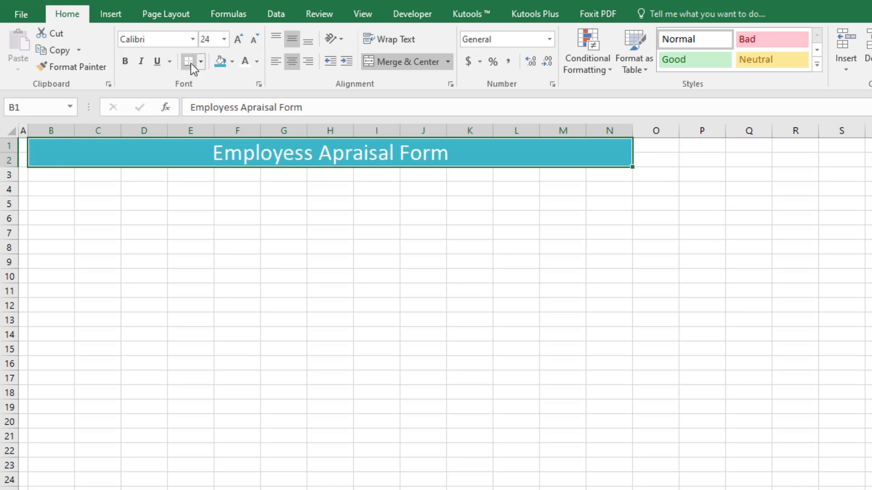
click(125, 62)
click(201, 206)
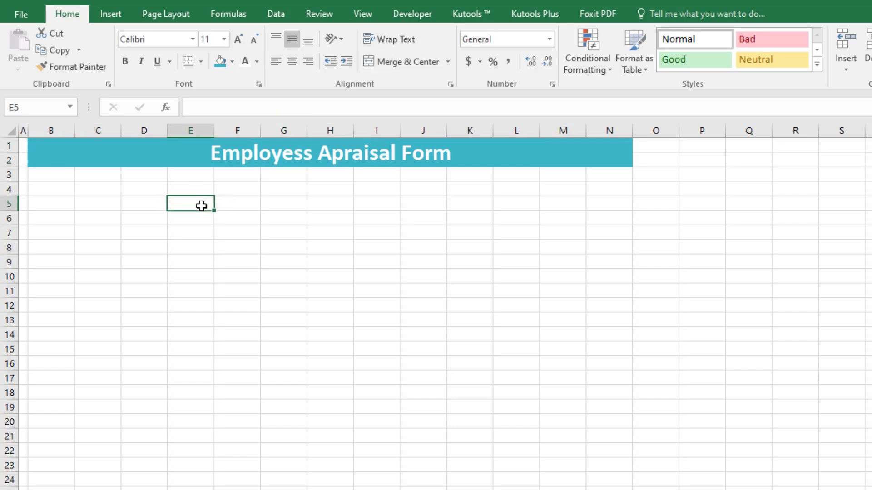
Step: Add a thick black outside border around the title banner
click(187, 148)
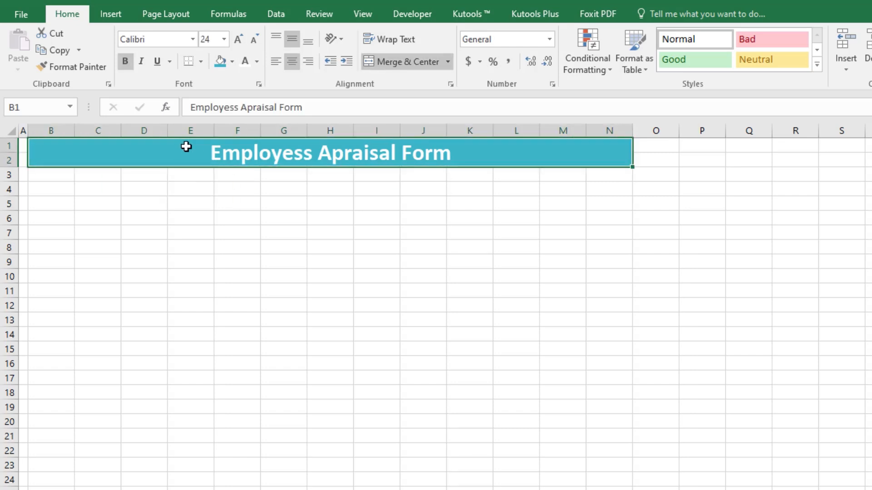
click(202, 63)
click(231, 218)
click(517, 304)
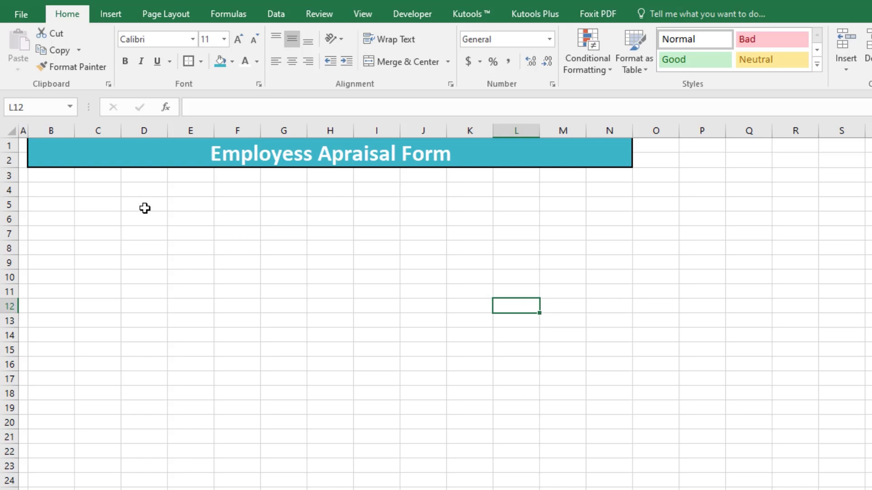
Step: Insert a row above the banner and shrink its height to a thin margin
right_click(8, 148)
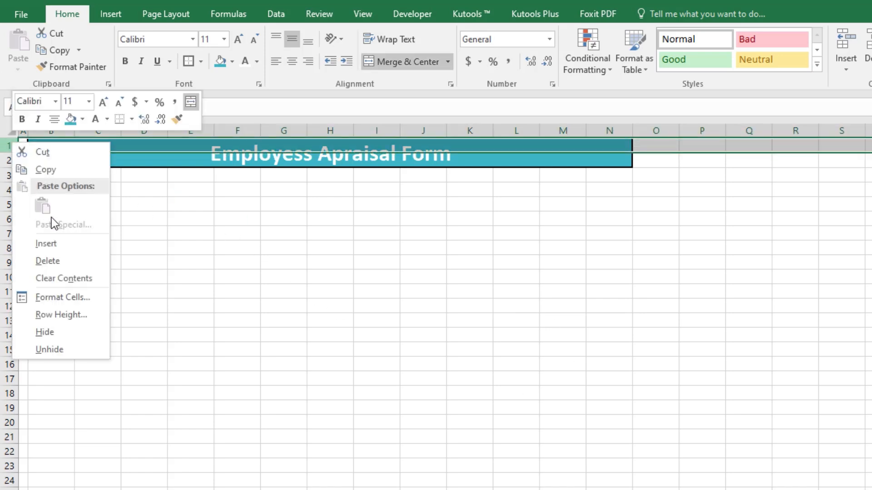
click(63, 245)
click(119, 233)
drag(10, 156, 12, 144)
click(131, 189)
click(350, 307)
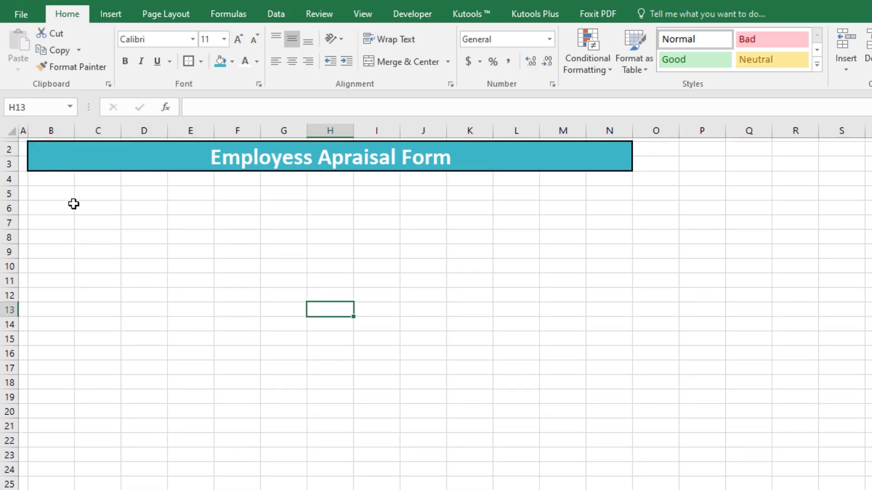
Step: Enter the labels EEID, Employee Name and Job Title in rows 5 to 7, each merged and centered across columns B and C
drag(66, 195, 97, 193)
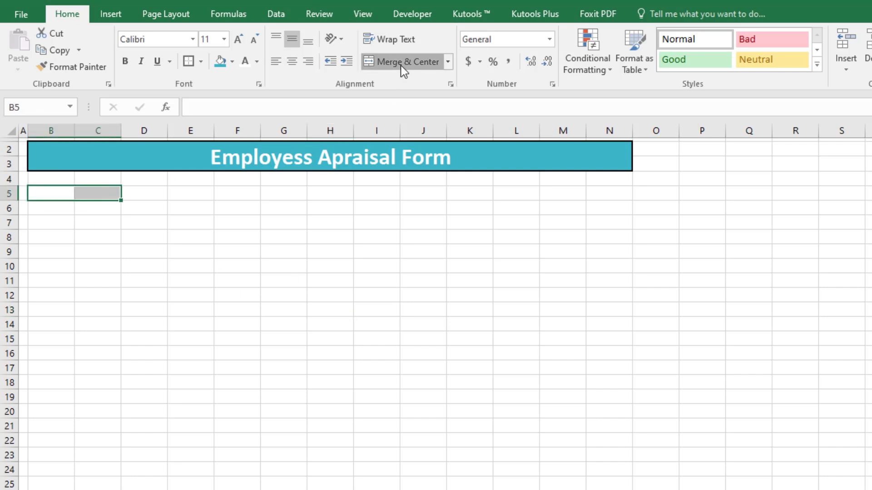
click(401, 67)
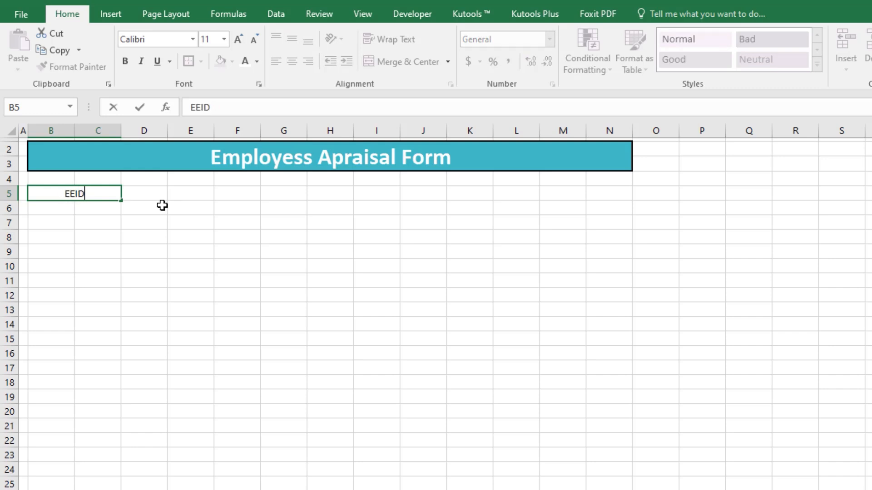
key(Return)
drag(39, 212, 89, 207)
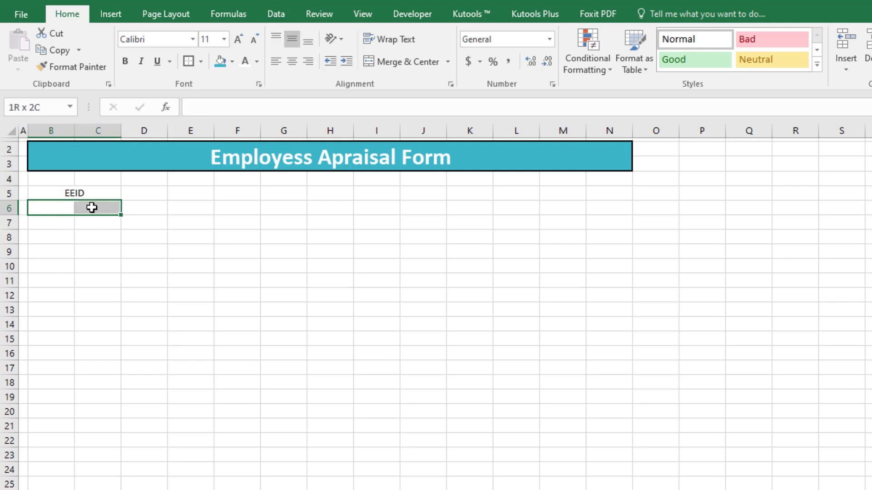
click(403, 62)
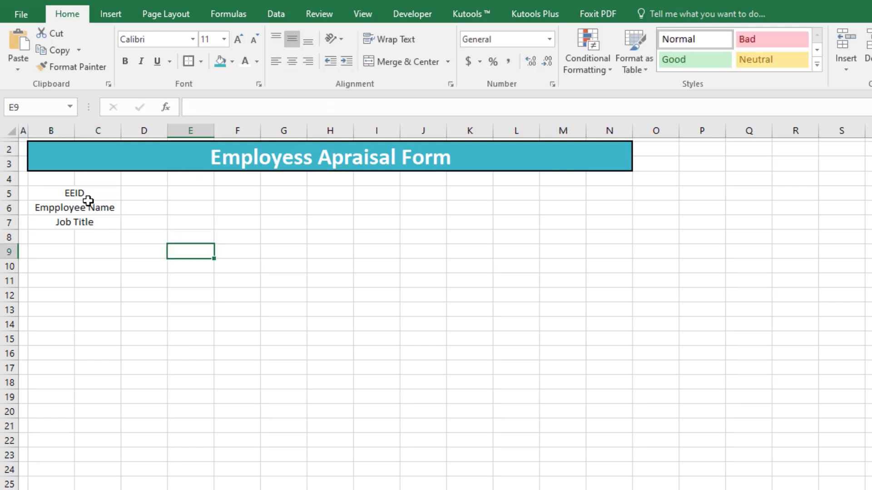
Step: Left-align the three labels in B5:C7 and correct the spelling of the second one to "Employee Name"
drag(83, 196, 91, 223)
click(275, 61)
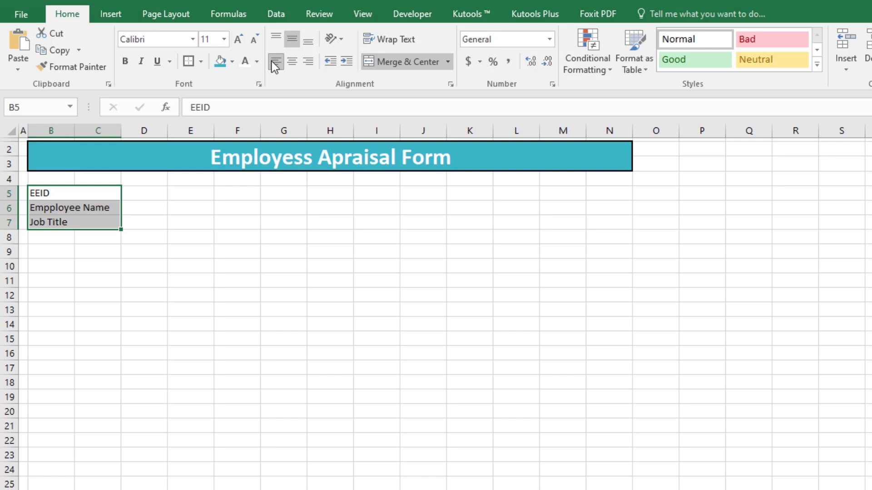
click(45, 207)
double_click(45, 208)
key(BackSpace)
click(80, 224)
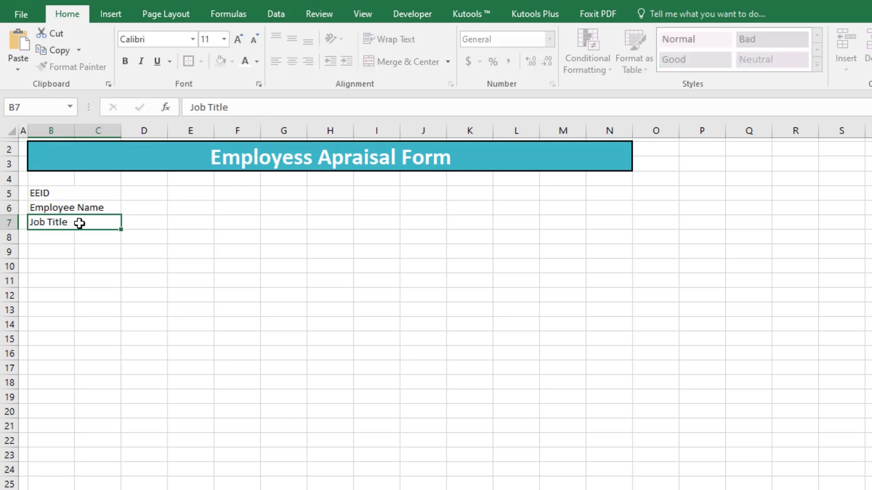
Step: Set the three labels in B5:C7 to font size 12 and bold
drag(74, 192, 74, 222)
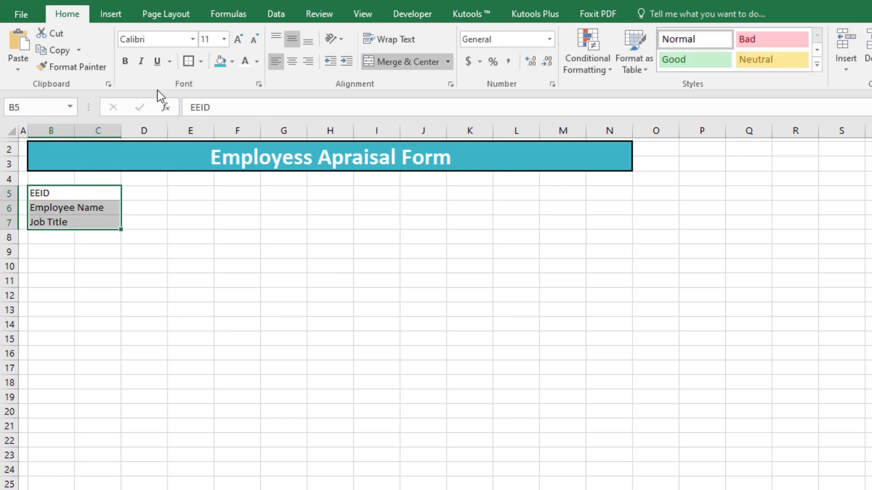
click(237, 39)
click(125, 61)
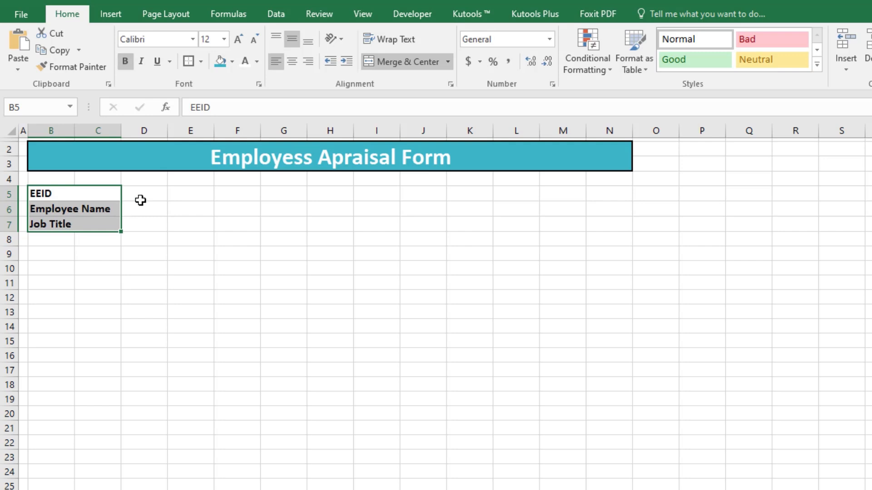
Step: Narrow column D and enter a colon in each of the cells D5, D6 and D7
click(140, 199)
drag(163, 132, 133, 131)
text(:)
key(Return)
text(:)
key(Return)
text(:)
key(Return)
Step: Center and bold the colons in D5:D7, and widen column E for the entry cells
drag(120, 198, 125, 224)
click(291, 62)
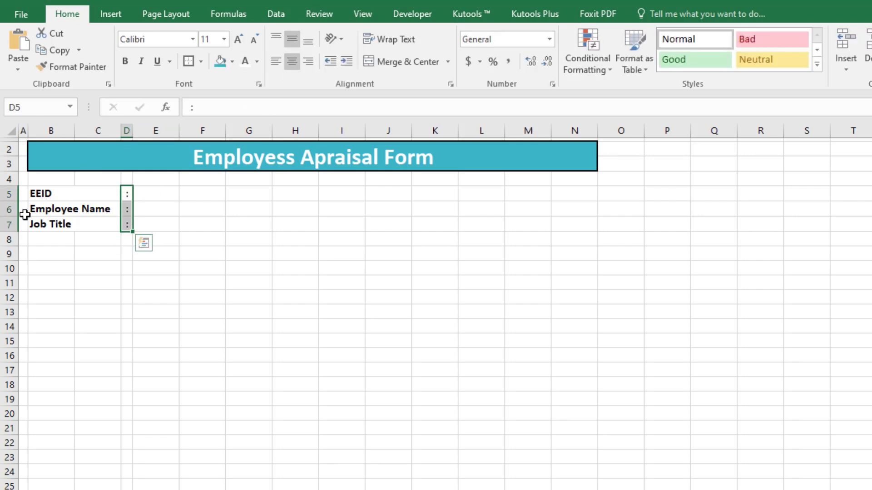
click(125, 61)
click(161, 194)
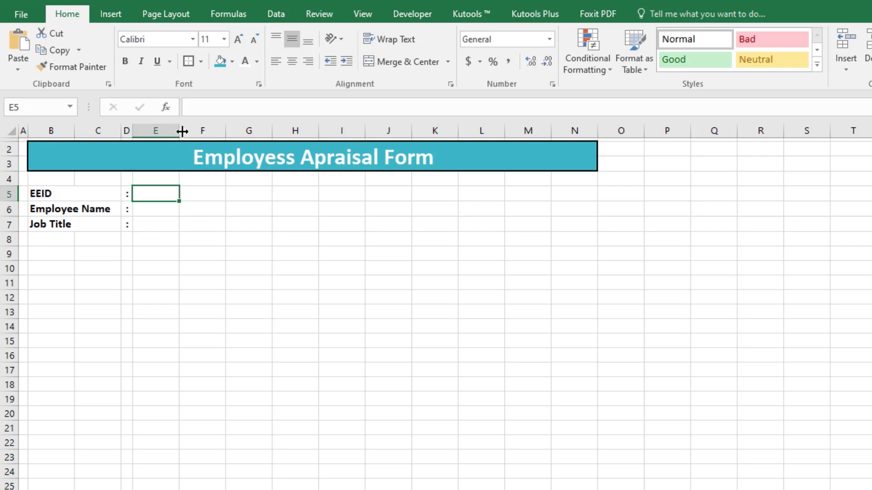
drag(176, 134, 235, 139)
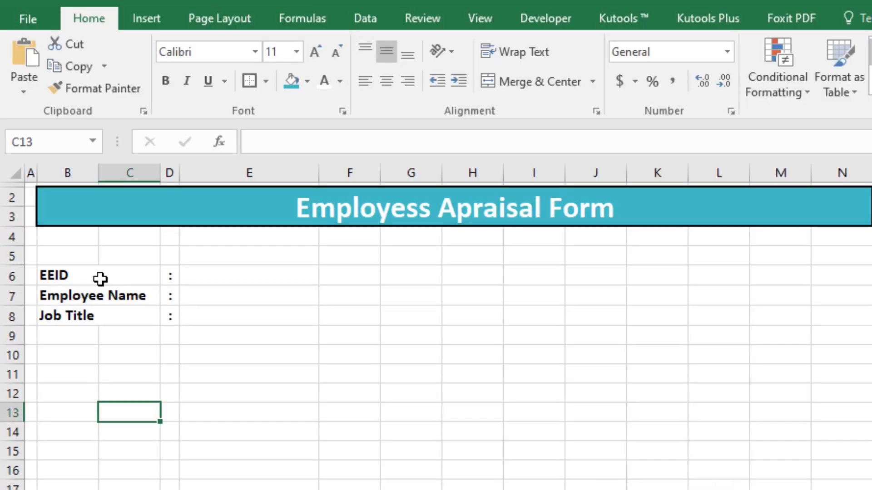
Step: Apply thick outside borders to the three label cells in rows 6 to 8 and to the entry cells E6, E7 and E8
click(115, 276)
key(F4)
click(111, 296)
key(F4)
click(115, 315)
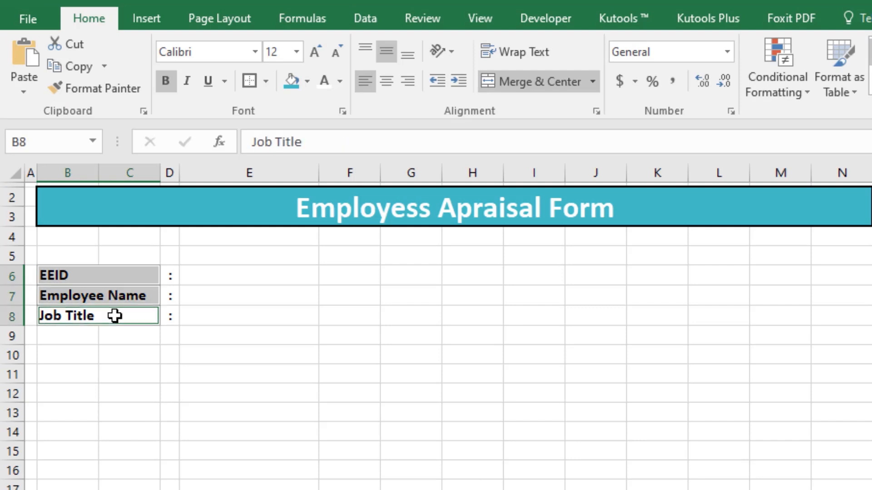
key(F4)
click(220, 282)
key(F4)
click(214, 298)
key(F4)
click(219, 312)
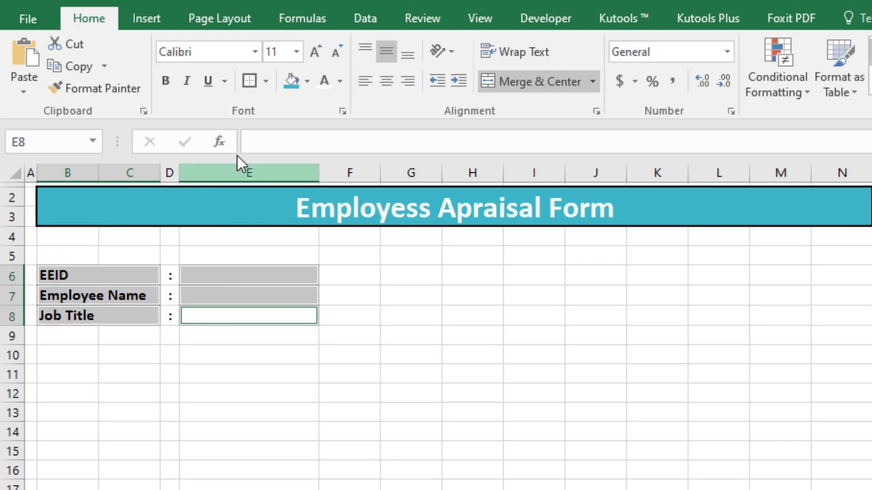
click(249, 82)
click(280, 395)
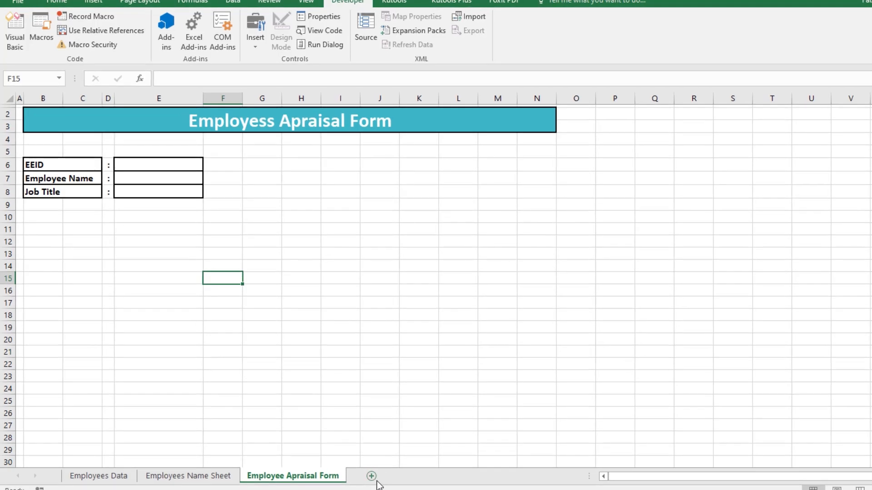
Step: Add another worksheet and name it Record Apraisal Rating
click(353, 452)
double_click(371, 477)
text(Record)
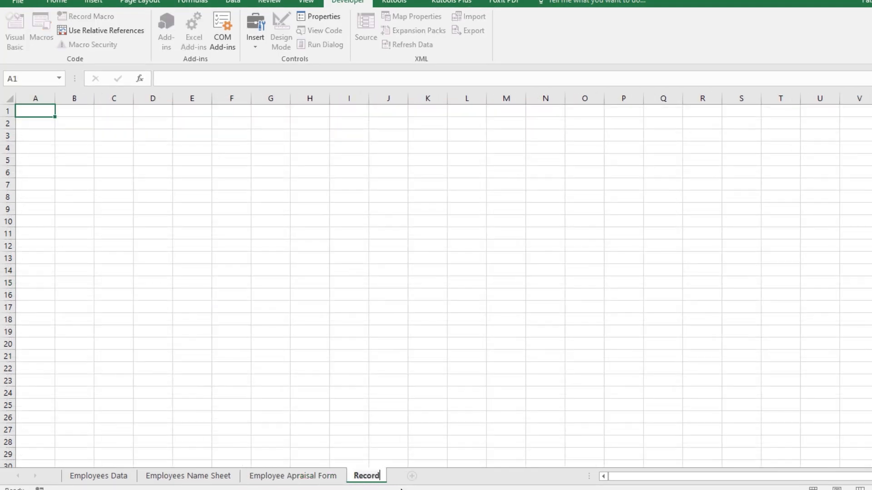
text( Appre)
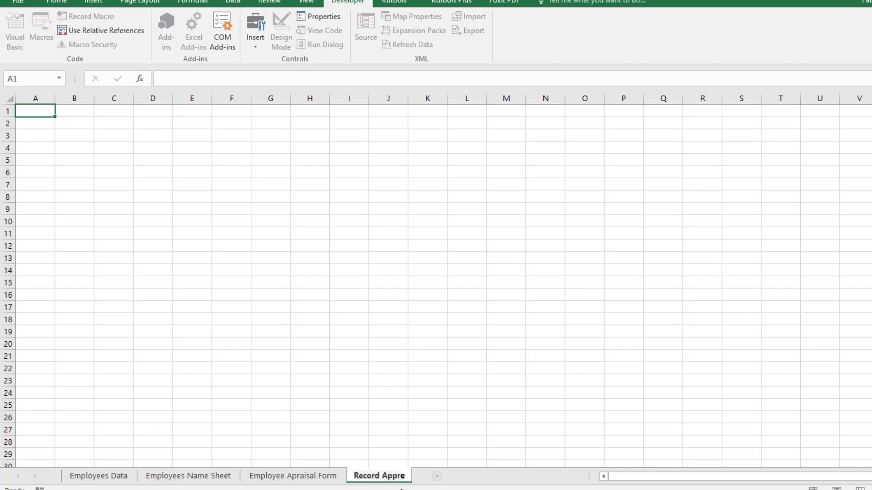
key(BackSpace)
key(BackSpace)
text(raisal Rating)
key(Return)
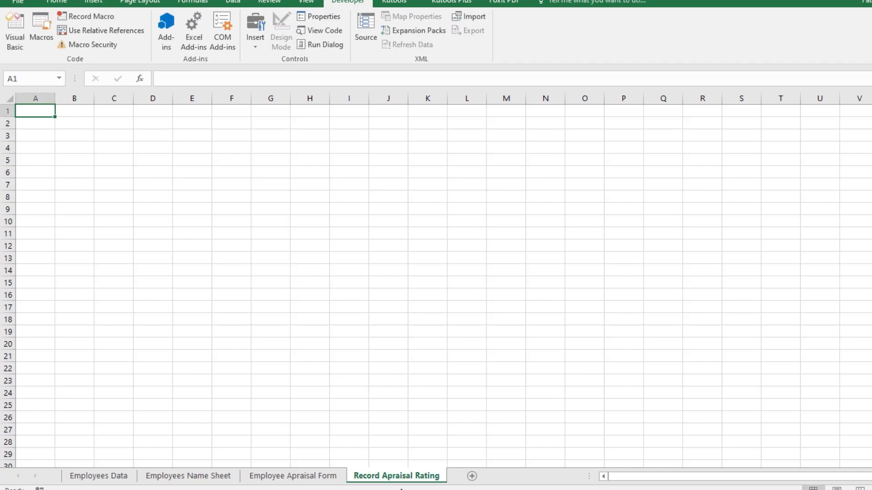
Step: Copy the EEID, Employee Name and Job Title headers from the Employees Name Sheet into A1:C1 of the Record Apraisal Rating sheet
click(313, 476)
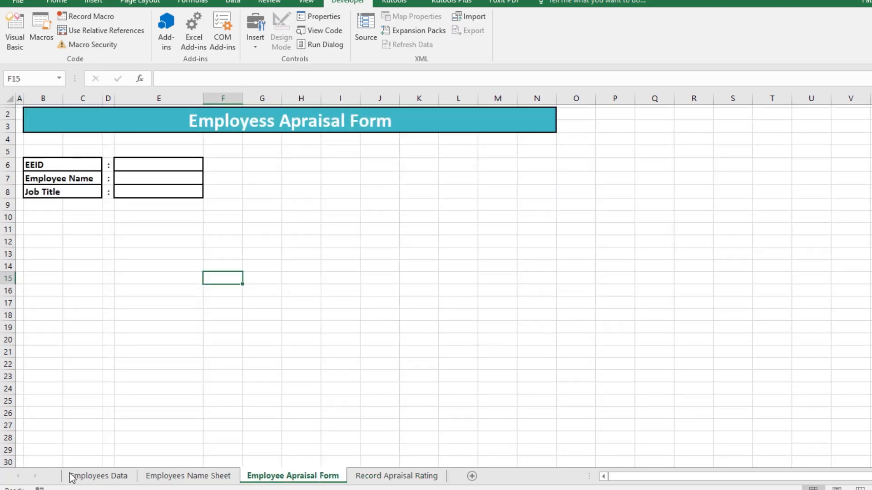
click(186, 475)
drag(30, 114, 175, 113)
right_click(175, 114)
click(196, 137)
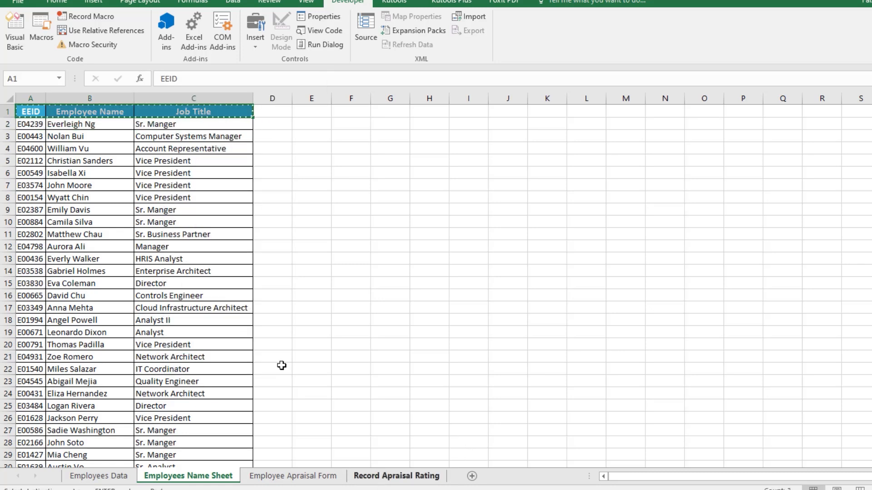
click(395, 475)
right_click(36, 112)
click(62, 163)
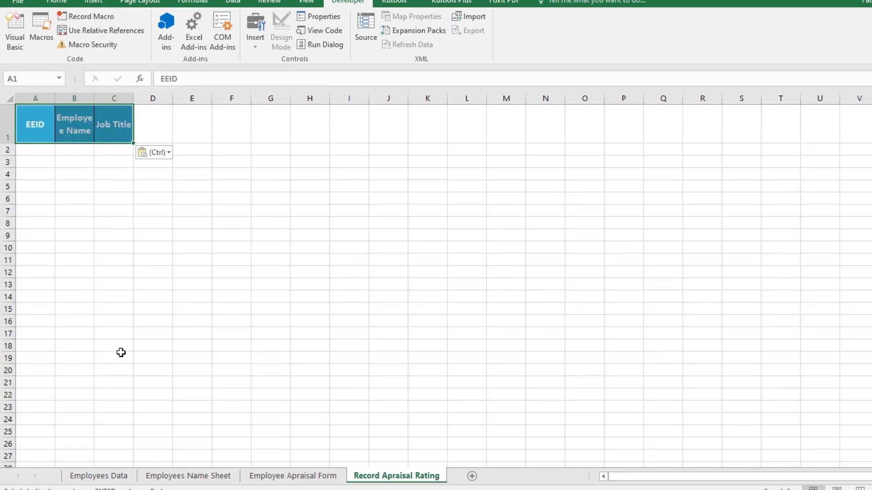
Step: Widen the Employee Name column and fit the height of header row 1 to its text
click(101, 162)
drag(91, 96, 123, 96)
double_click(7, 143)
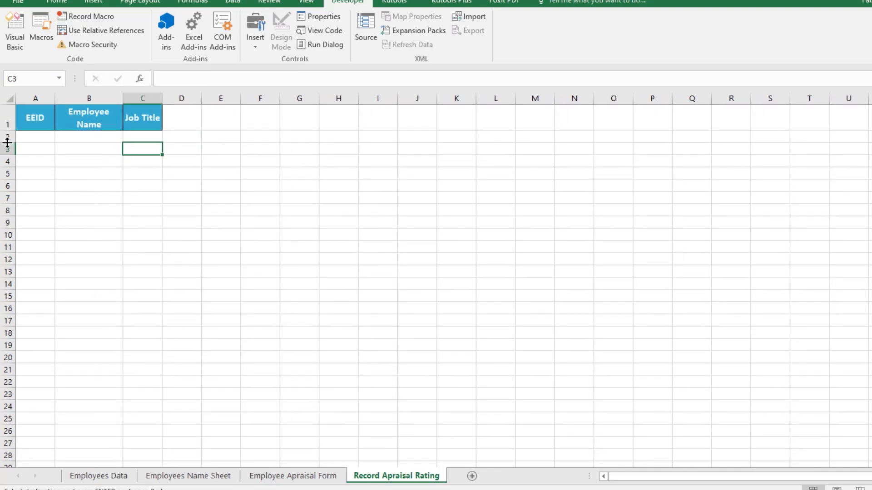
Step: Copy the Performance, Behaviour, Innovation and Collegues rating headers from Employees Data into D1:G1 of the Record Apraisal Rating sheet
click(101, 480)
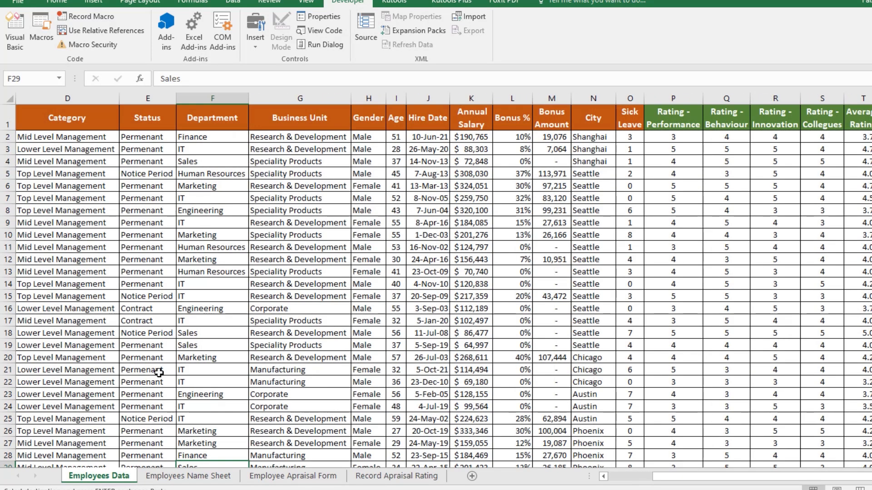
drag(650, 125, 838, 128)
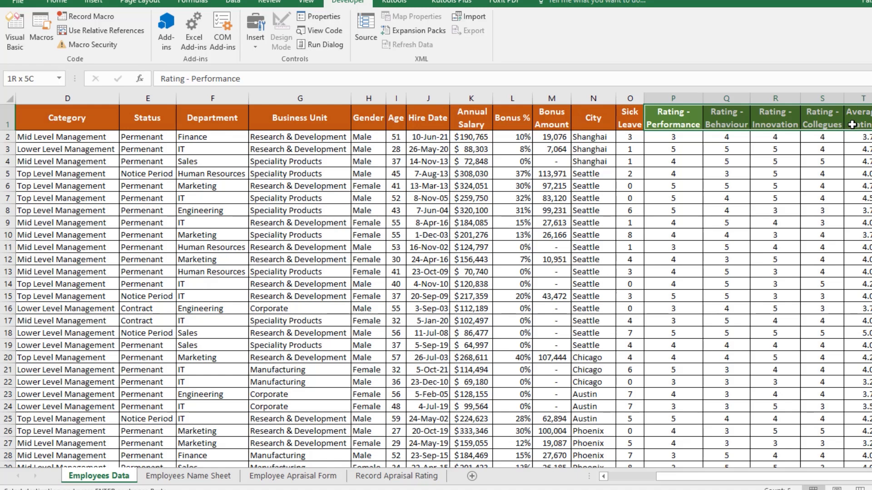
right_click(839, 122)
click(858, 143)
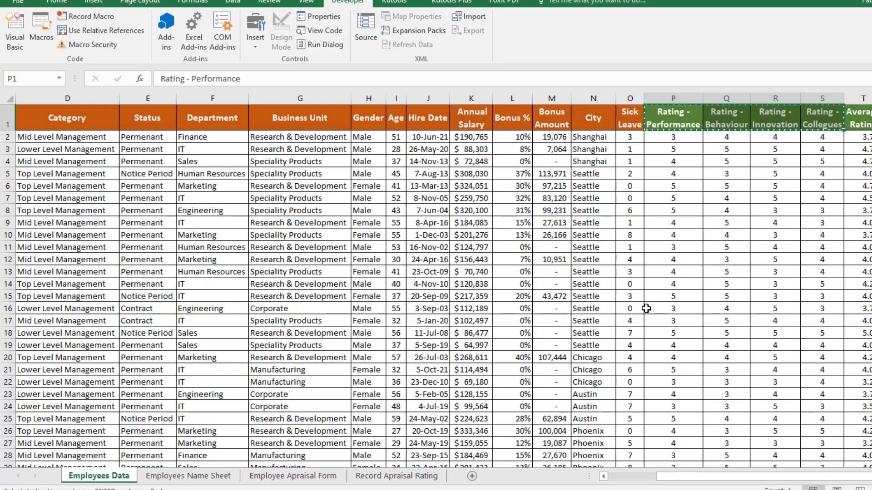
click(396, 476)
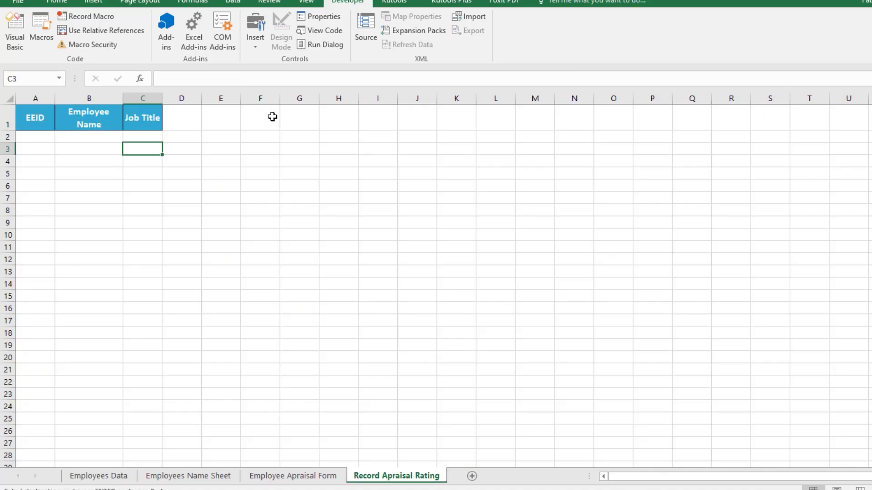
right_click(177, 114)
click(203, 168)
Step: Autofit the widths of columns A to G and the height of the header row on the rating record sheet
click(204, 107)
drag(202, 98, 402, 97)
drag(380, 96, 14, 102)
double_click(56, 101)
click(156, 185)
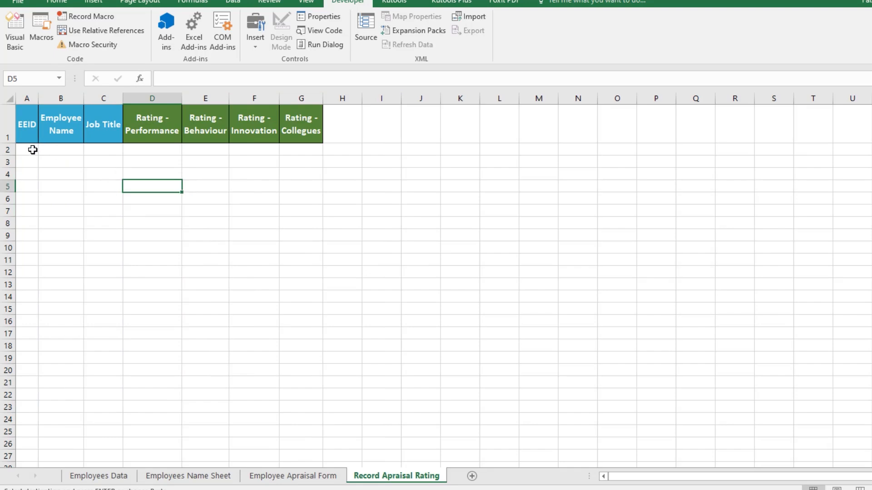
double_click(13, 145)
click(266, 163)
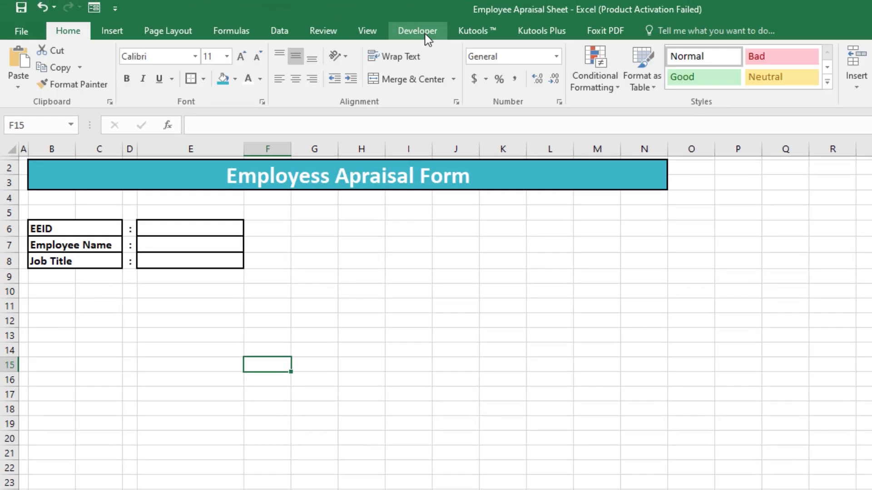
Step: Insert a group box form control on the Employee Apraisal Form sheet, spanning about rows 10 to 19 from column C to F
click(415, 29)
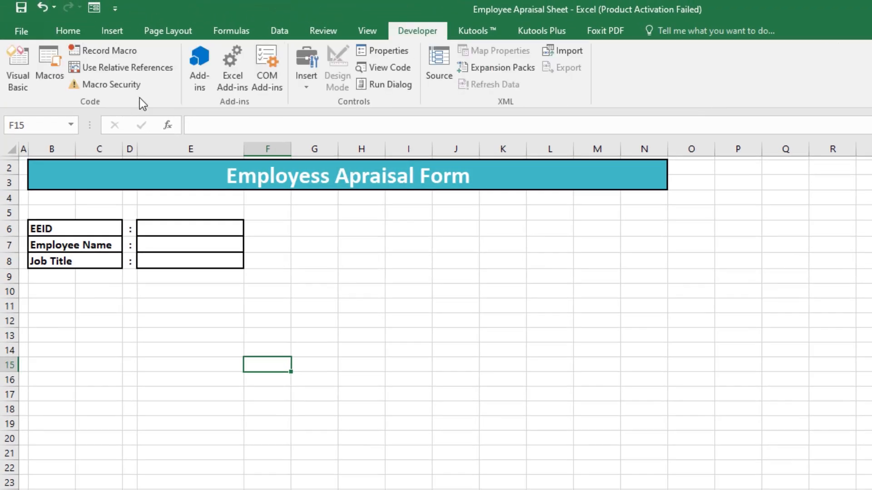
click(308, 86)
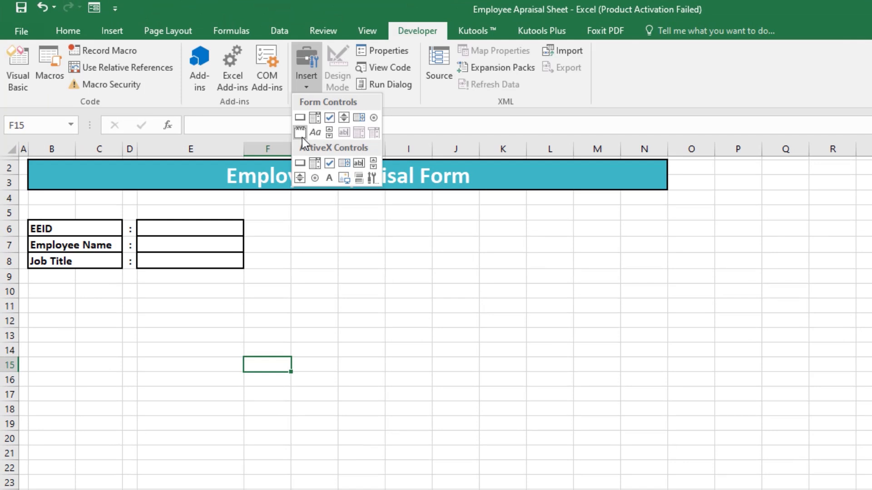
click(301, 136)
mouse_move(104, 291)
mouse_down()
mouse_move(165, 329)
mouse_move(259, 411)
mouse_move(244, 424)
mouse_move(249, 441)
mouse_move(255, 425)
mouse_up()
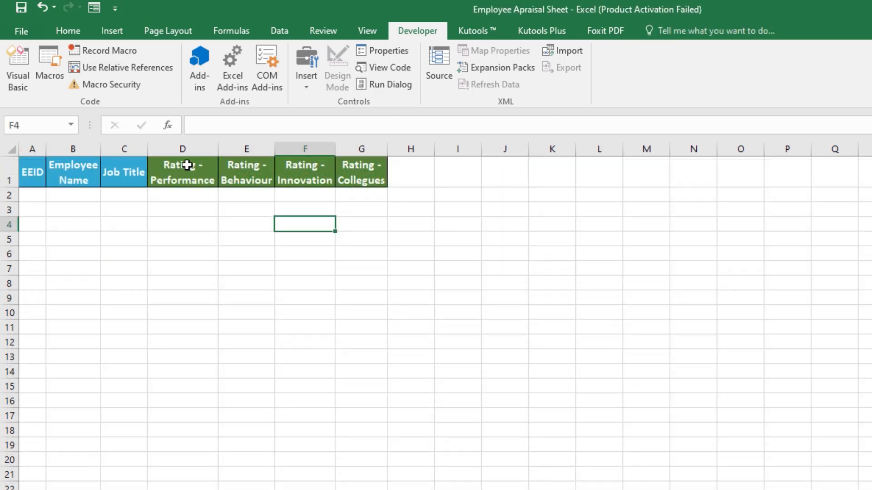
Step: Replace the group box caption with the header text Rating - Performance from cell D1 of the rating record sheet
click(180, 167)
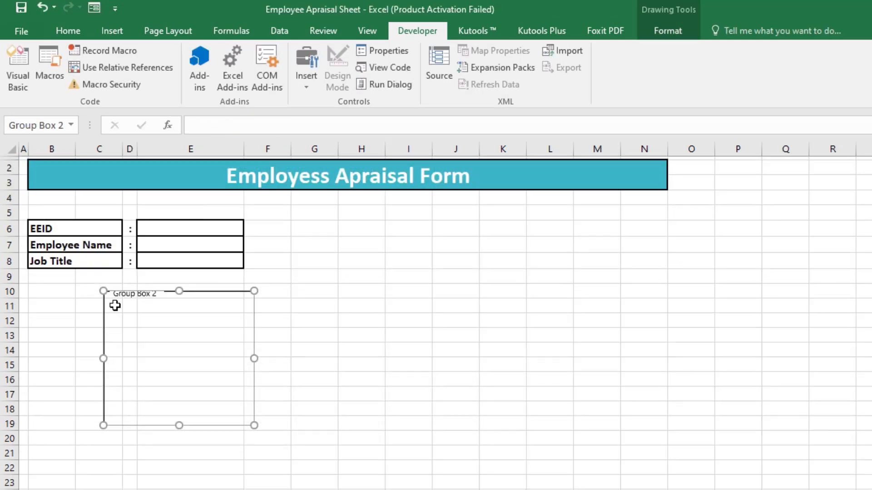
click(120, 295)
click(119, 295)
click(116, 294)
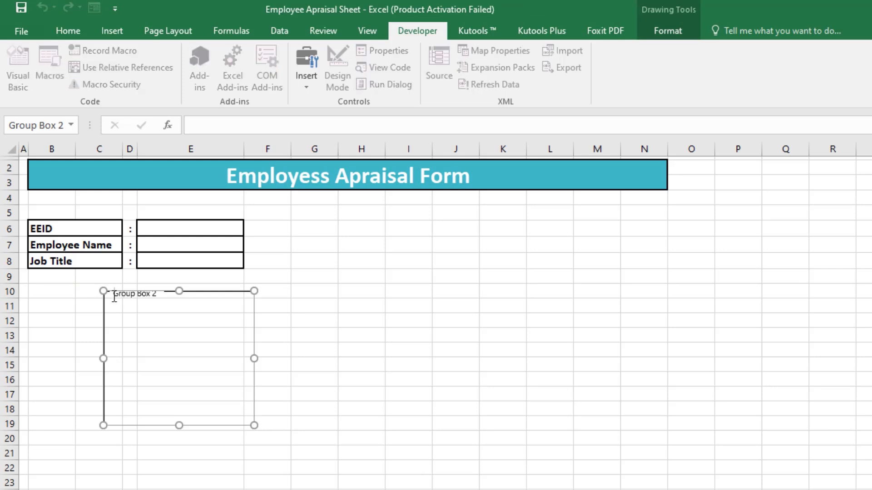
drag(116, 295, 193, 292)
key(Right)
key(BackSpace)
key(BackSpace)
key(BackSpace)
click(347, 353)
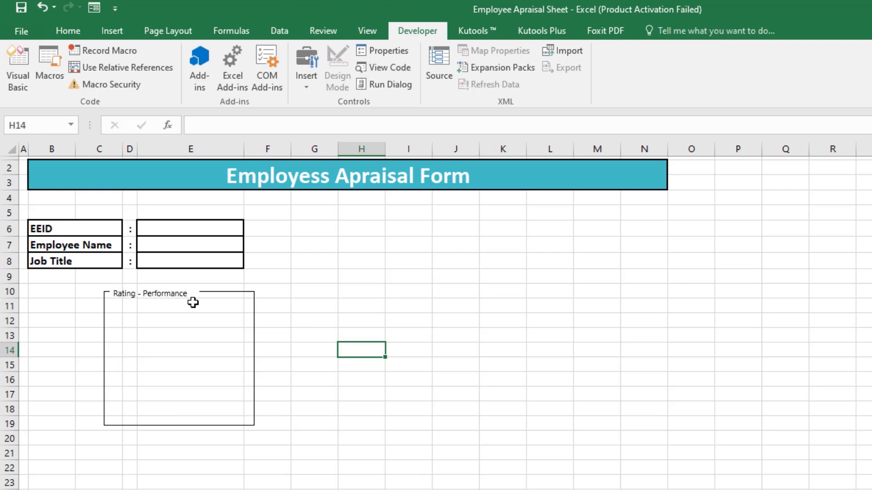
Step: Widen column D slightly and narrow the Rating - Performance group box by moving its left edge inward
click(237, 288)
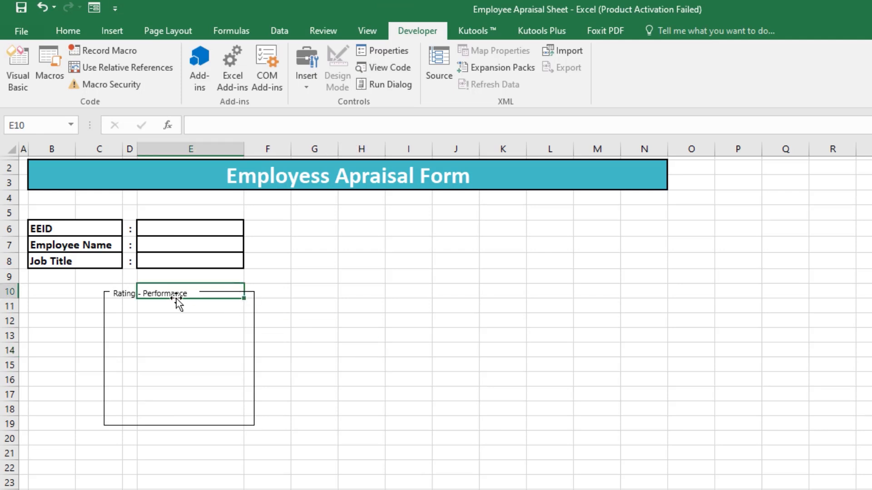
click(146, 323)
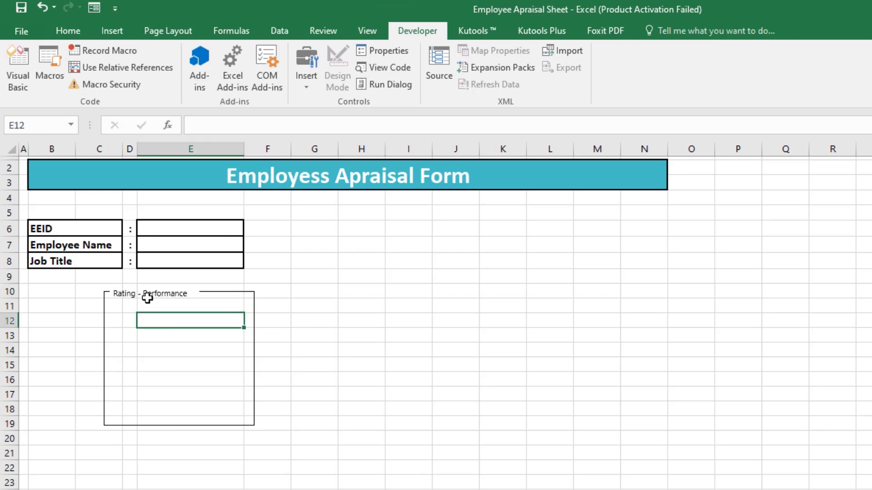
drag(137, 147, 136, 146)
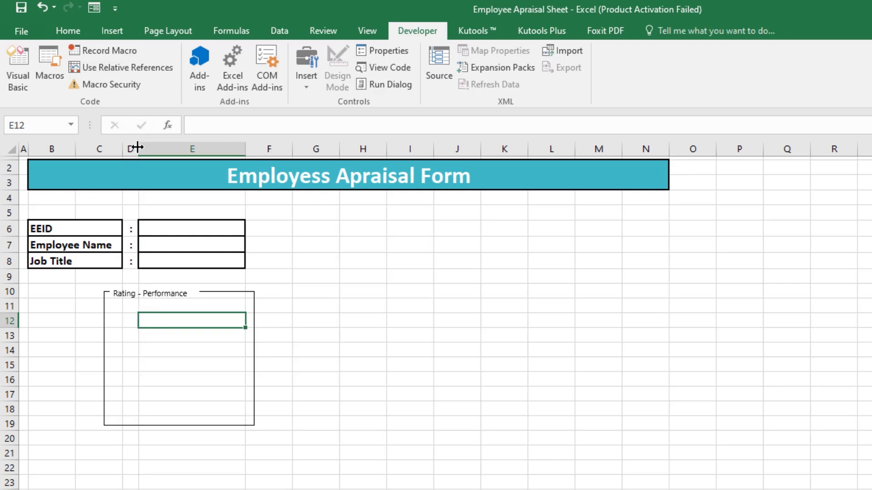
click(108, 311)
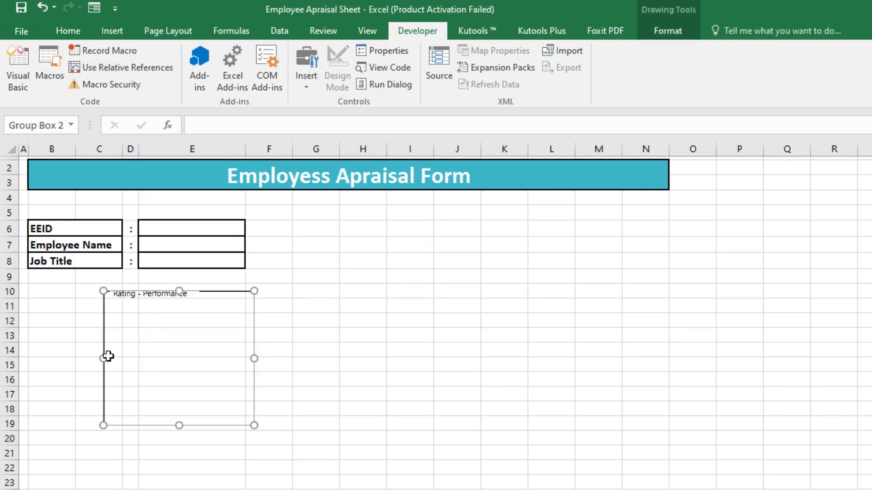
drag(105, 358, 109, 360)
click(188, 373)
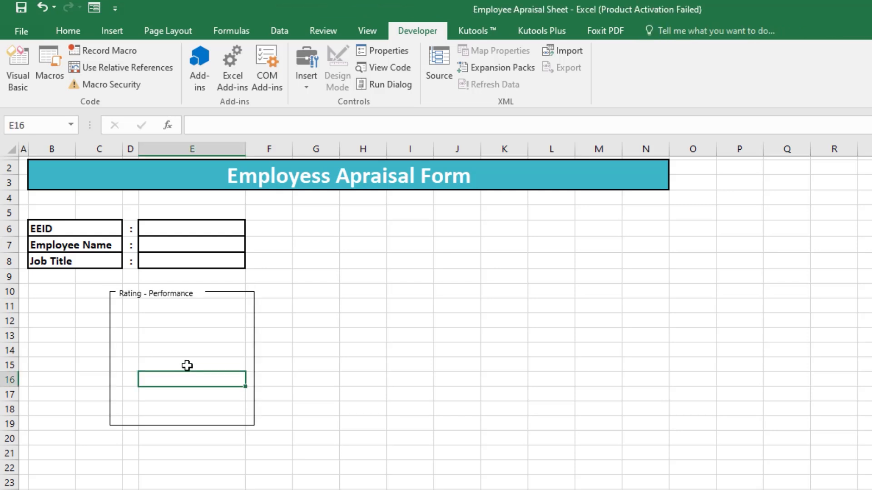
Step: Insert an option button form control in cell D12 inside the group box and delete its caption text
click(308, 85)
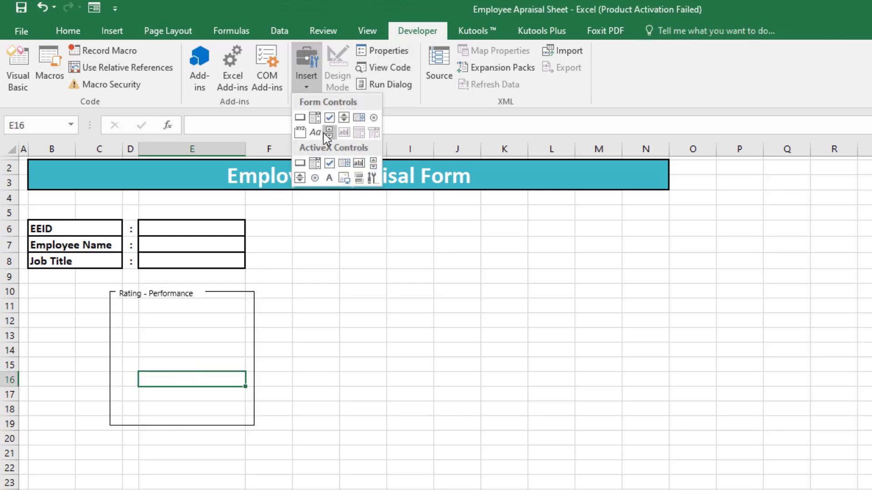
click(374, 118)
mouse_move(125, 316)
mouse_down()
mouse_move(150, 337)
mouse_move(137, 322)
mouse_up()
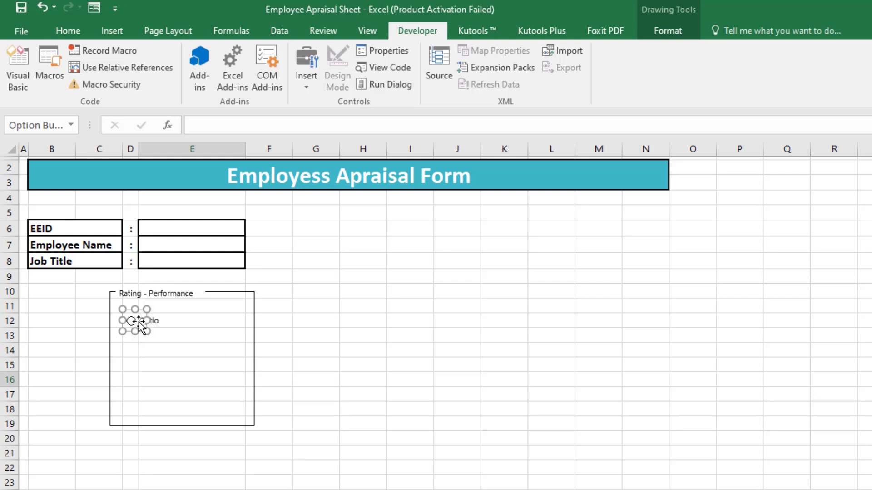
click(143, 319)
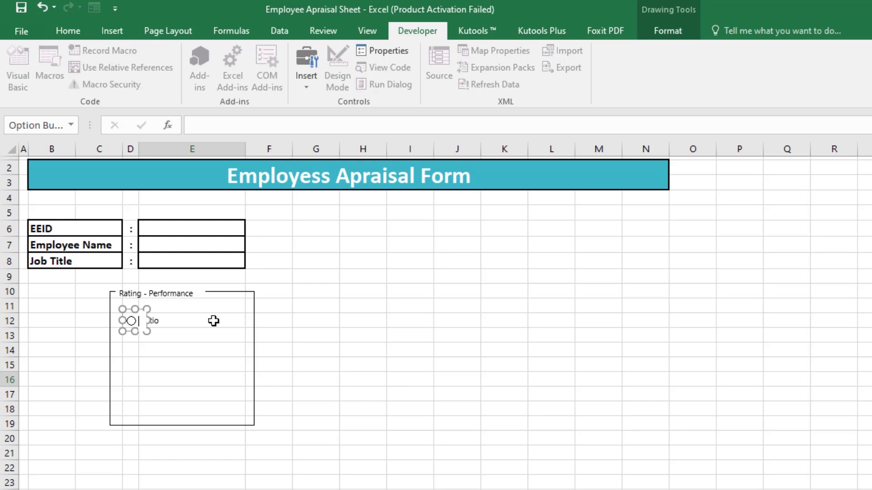
click(329, 381)
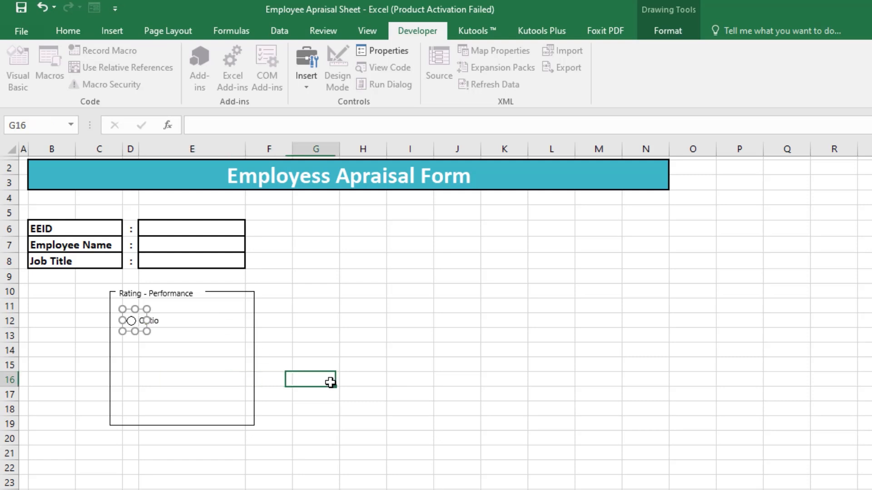
right_click(131, 322)
key(Escape)
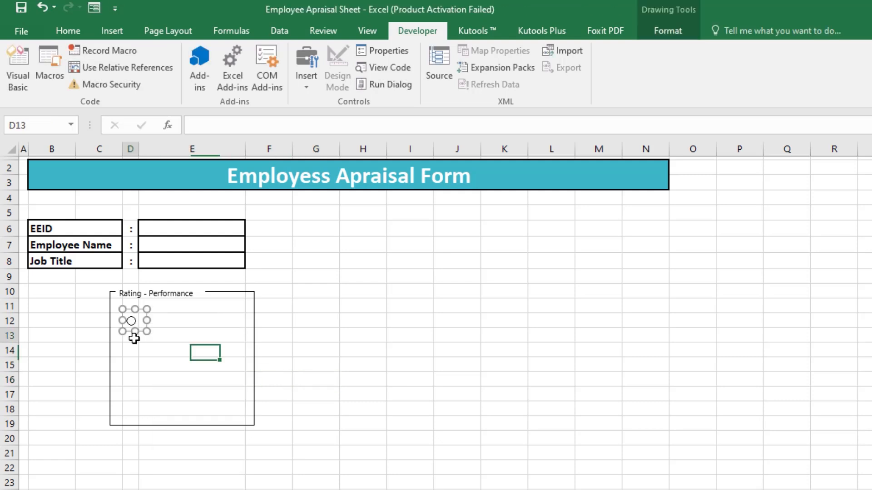
Step: Duplicate the option button and align the copies beneath it in column D, making five buttons across rows 12 to 16
click(134, 338)
ctrl+click(132, 324)
key(ctrl+d)
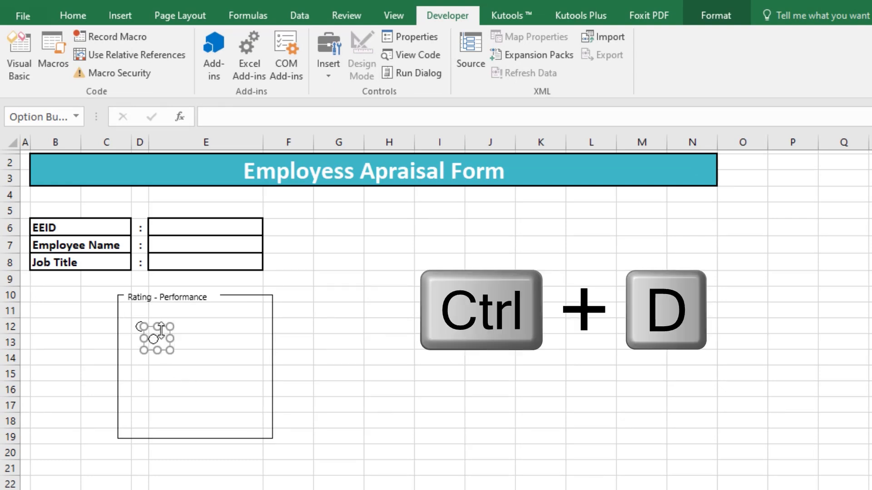
drag(164, 338, 152, 339)
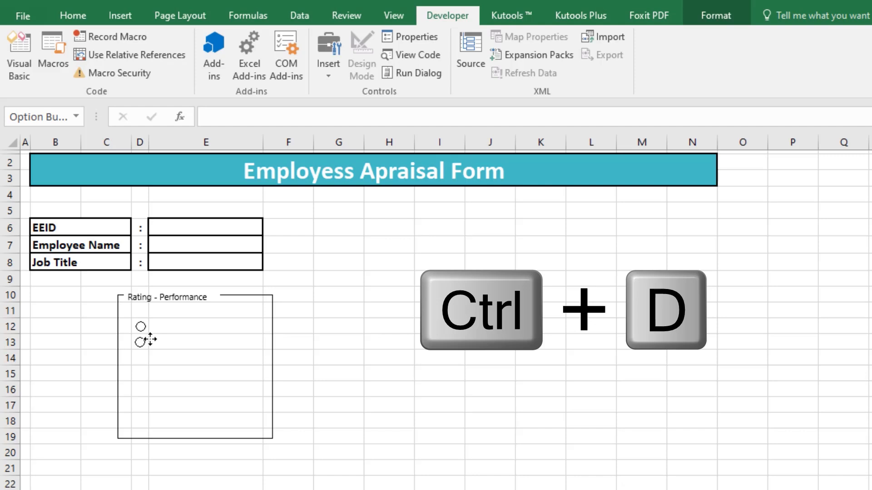
ctrl+click(152, 340)
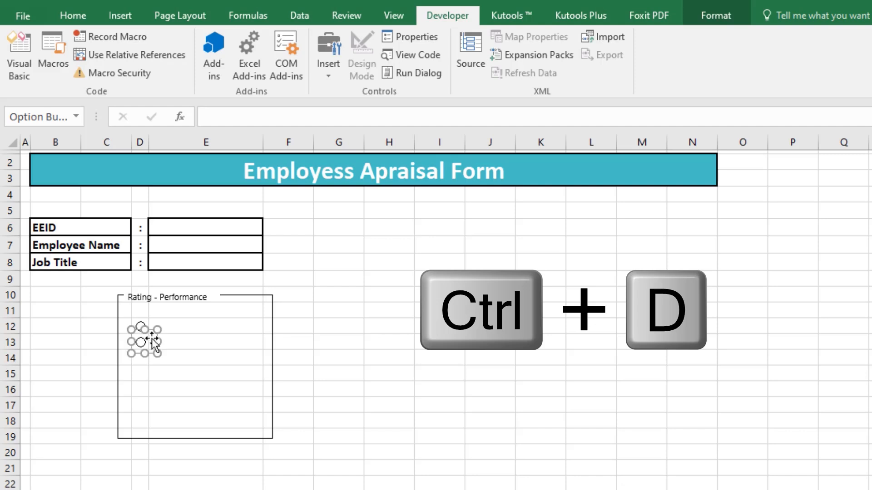
click(180, 431)
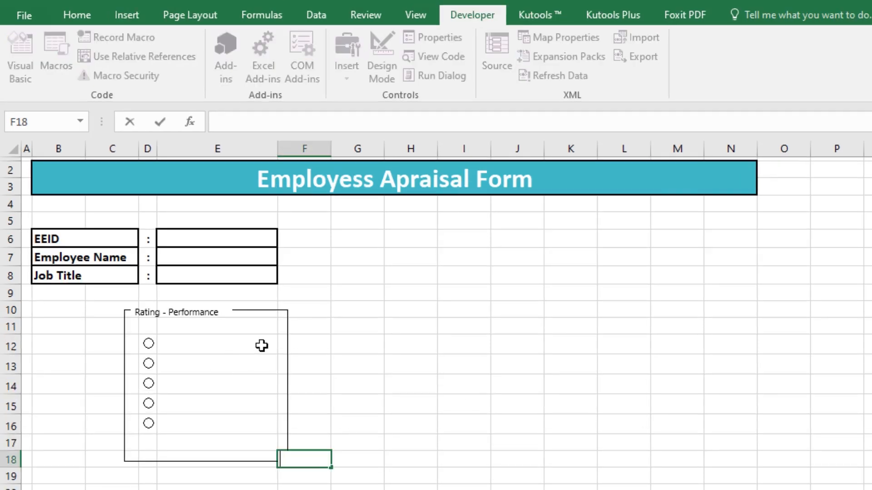
Step: Label the first two option buttons by entering Poor in E12 and Average in E13
click(261, 345)
text(Poor)
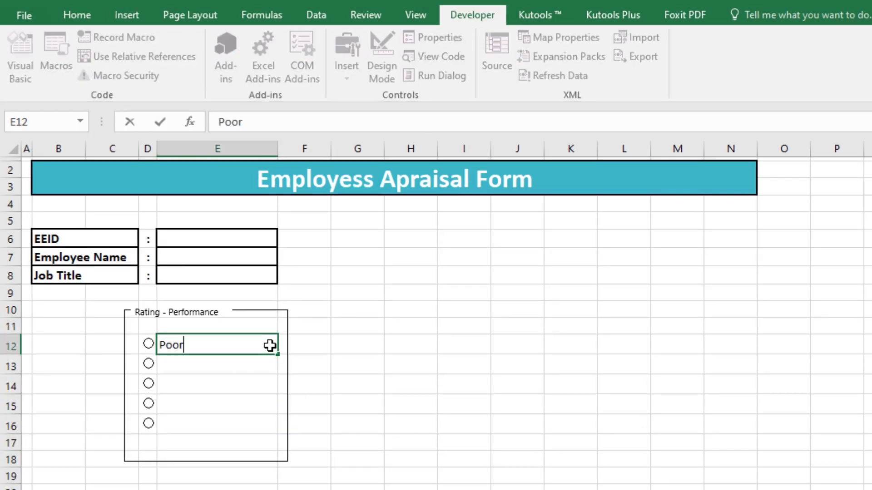
key(Return)
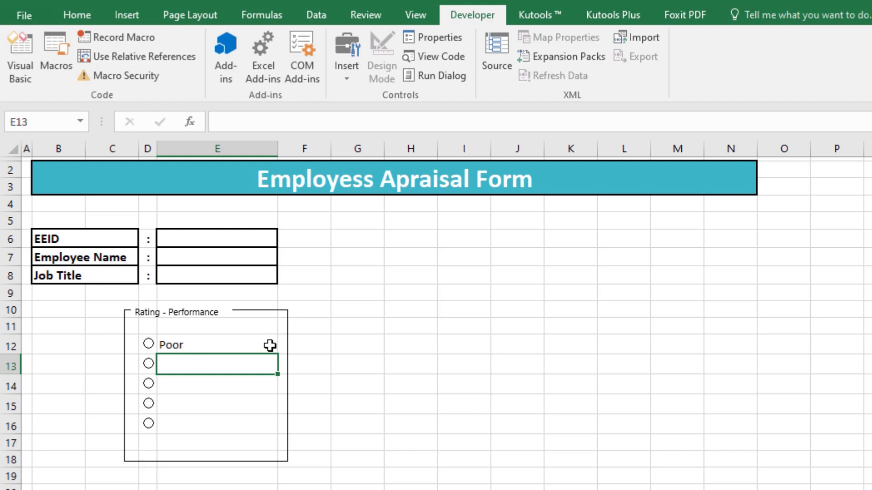
text(Average)
key(Return)
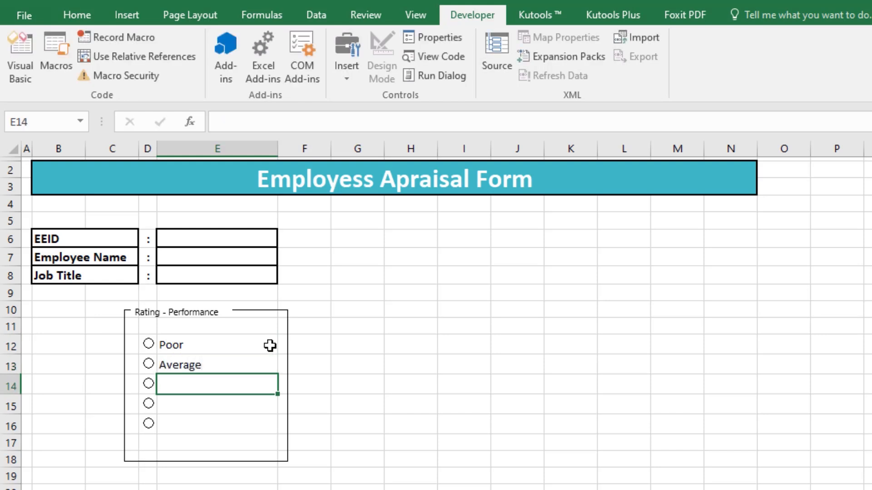
Step: Label the third option button by entering Satisfactory in E14, correcting any misspelling
text(Sa)
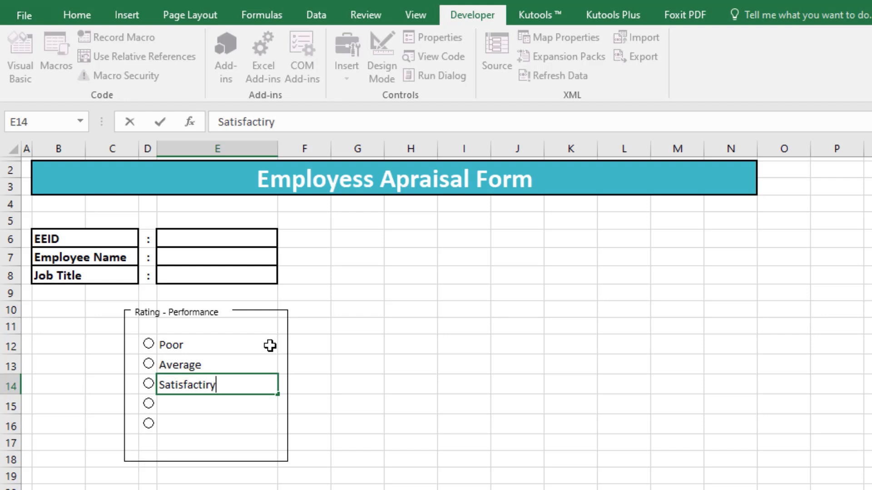
text(tisfactiry)
key(Return)
key(Up)
key(F2)
key(Left)
key(Left)
key(BackSpace)
text(o)
key(Return)
key(Return)
key(Up)
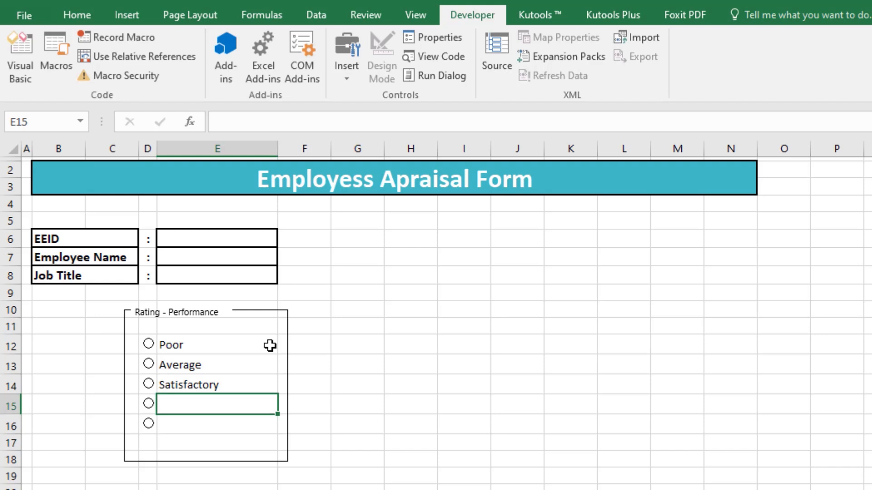
Step: Label the fourth and fifth option buttons by entering Good in E15 and Excellent in E16
text(Good)
key(Return)
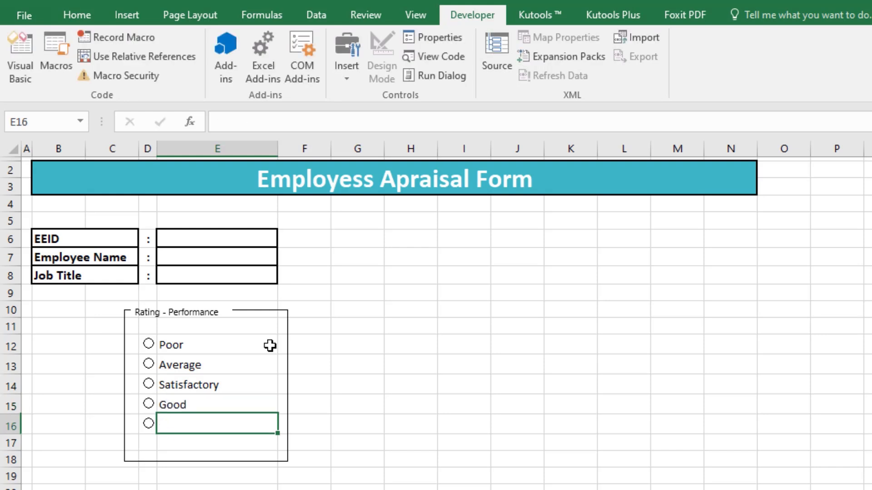
text(Excelle)
key(Return)
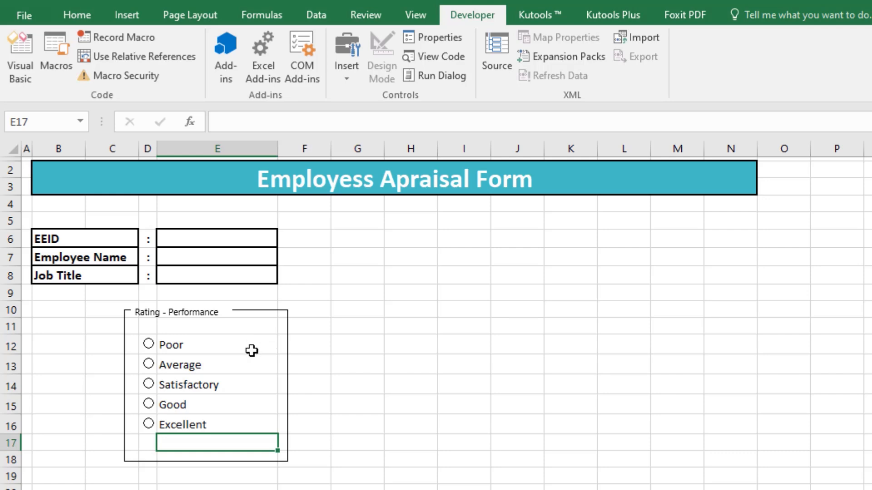
Step: Fill the Poor cell E12 with dark red and the Average cell E13 with light orange
click(220, 341)
click(77, 15)
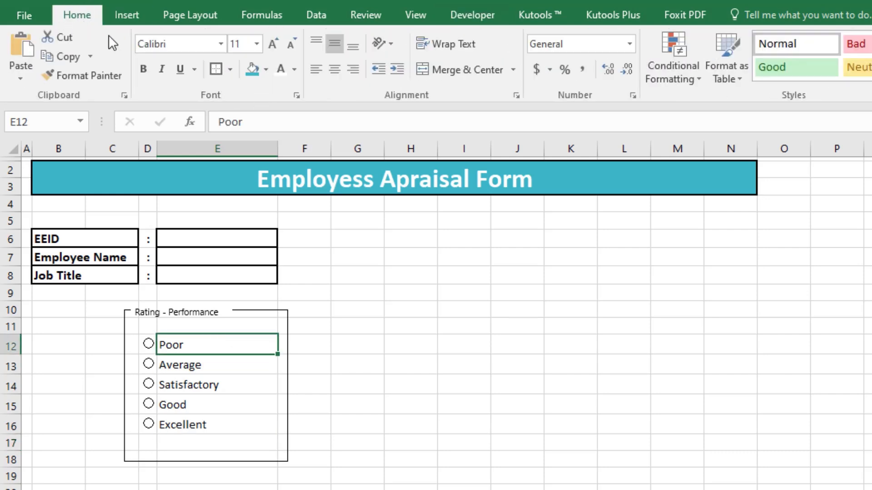
click(266, 70)
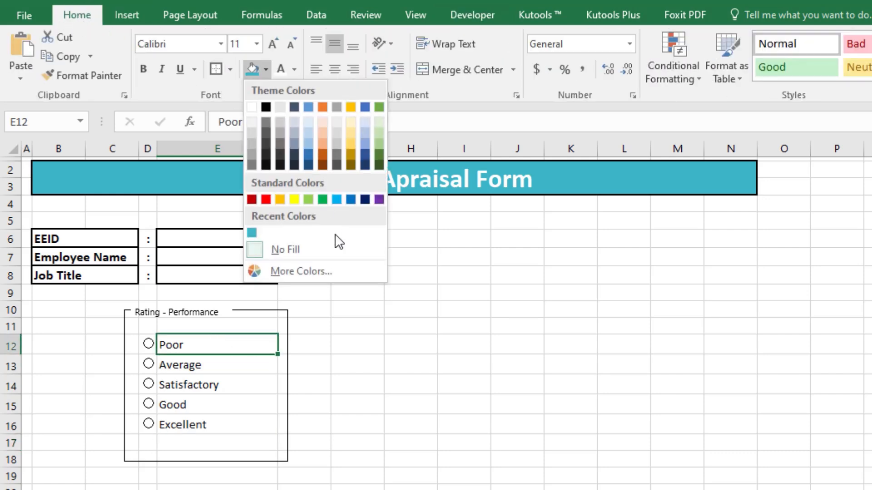
click(253, 198)
click(191, 364)
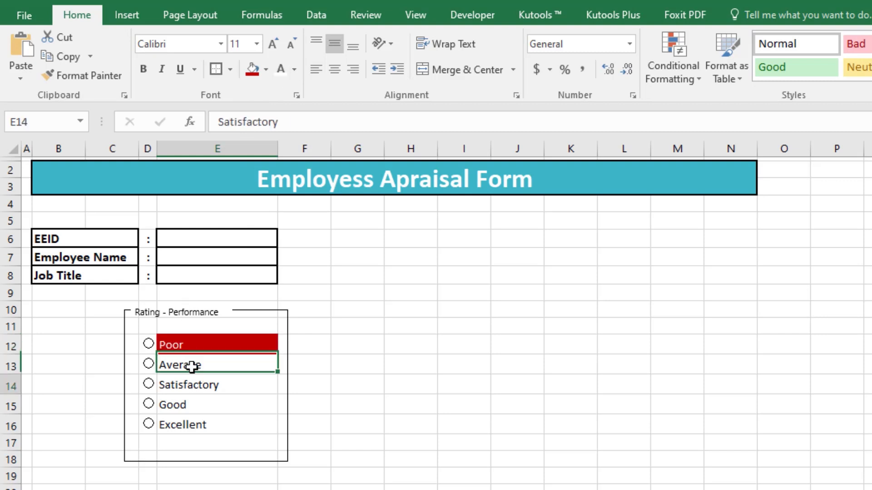
click(265, 70)
click(326, 143)
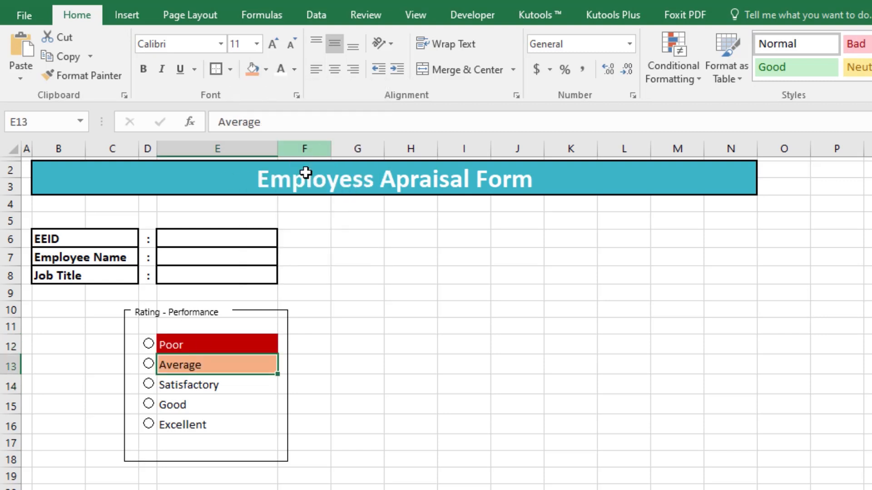
Step: Fill the Satisfactory cell E14 with light gold and the Good cell E15 with blue
click(210, 387)
click(265, 70)
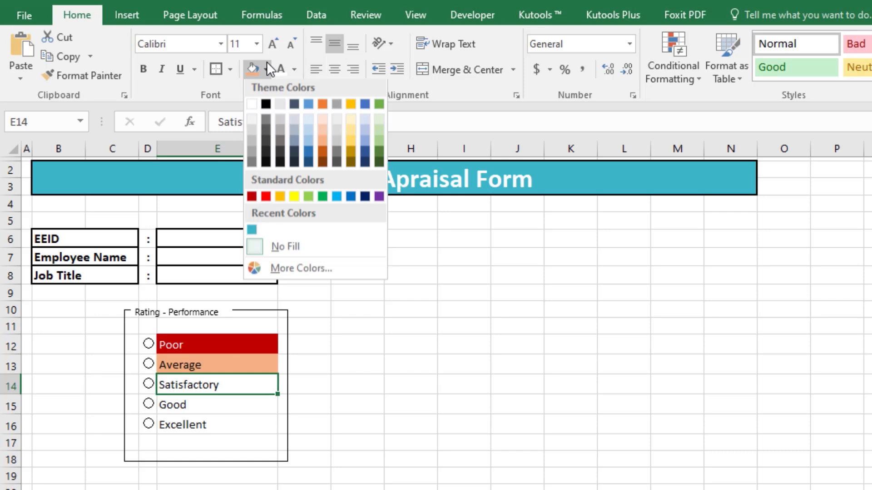
click(351, 145)
click(198, 408)
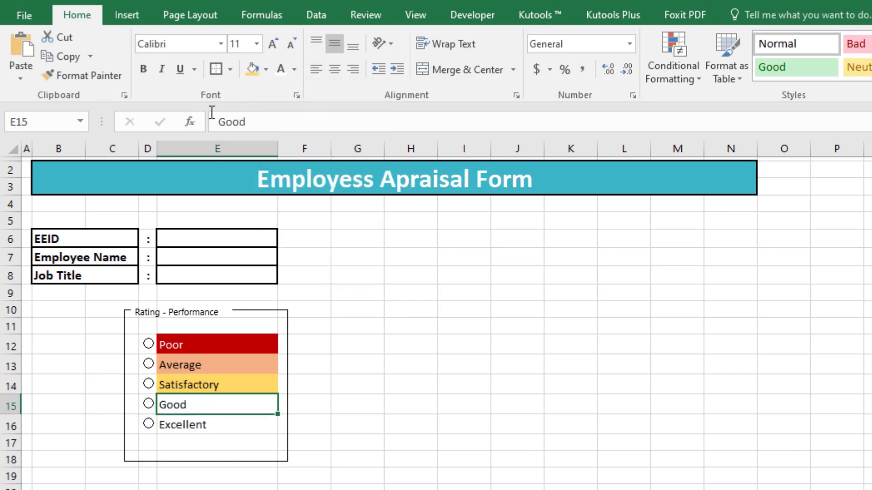
click(266, 70)
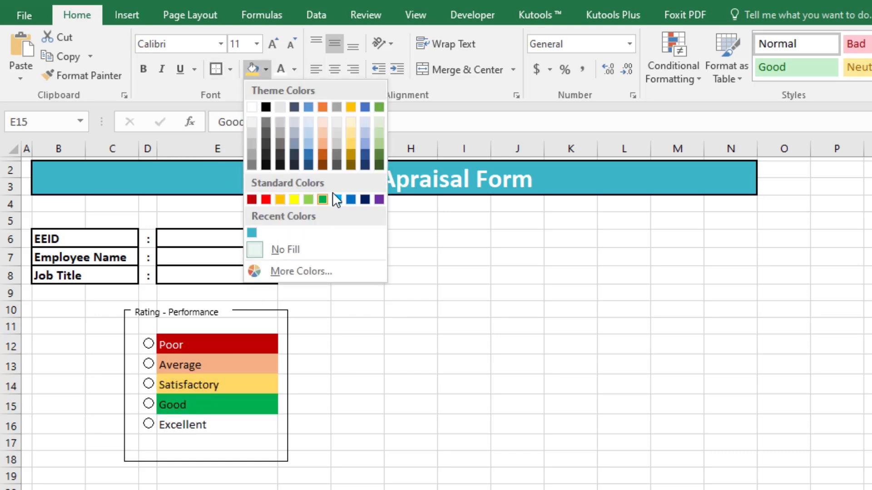
click(364, 107)
Step: Fill the Excellent cell E16 with dark green
click(197, 424)
click(266, 69)
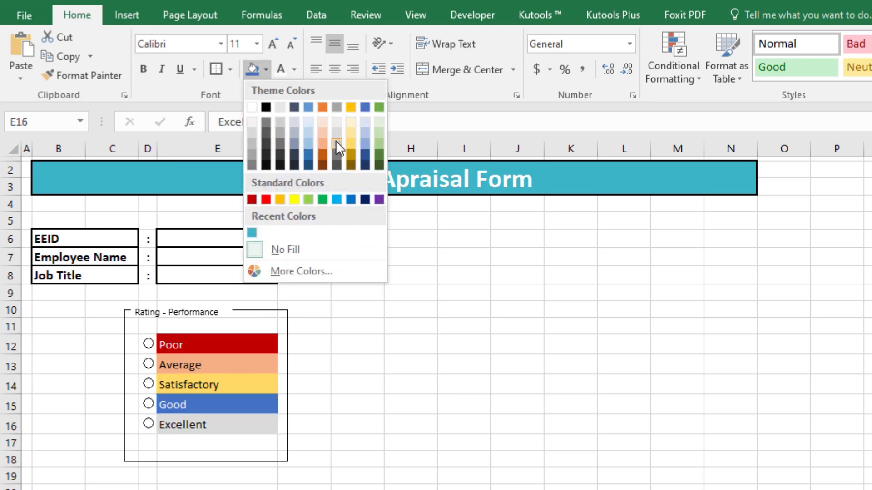
click(377, 154)
click(377, 426)
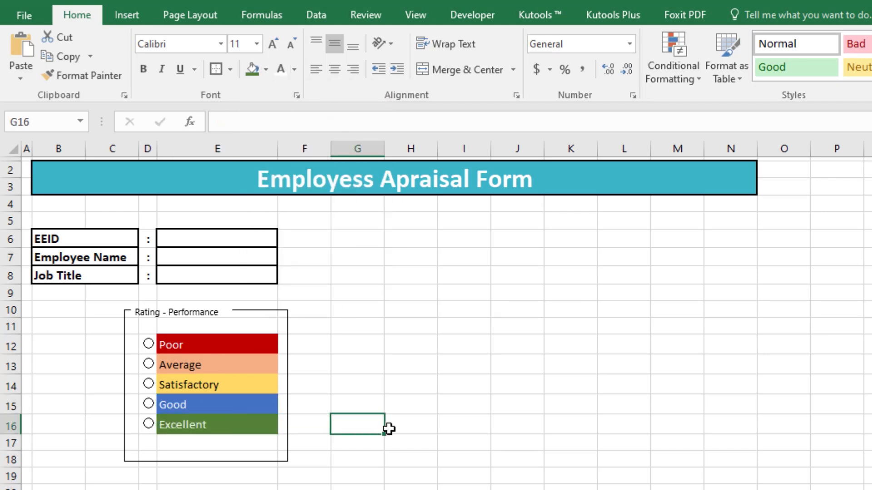
click(403, 427)
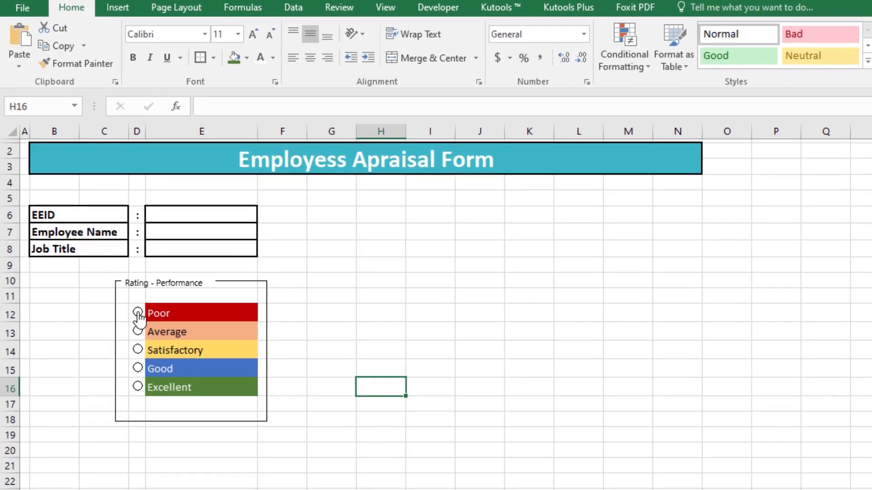
Step: Link the Poor option button to cell $E$20 and turn on 3-D shading in its control format
right_click(138, 317)
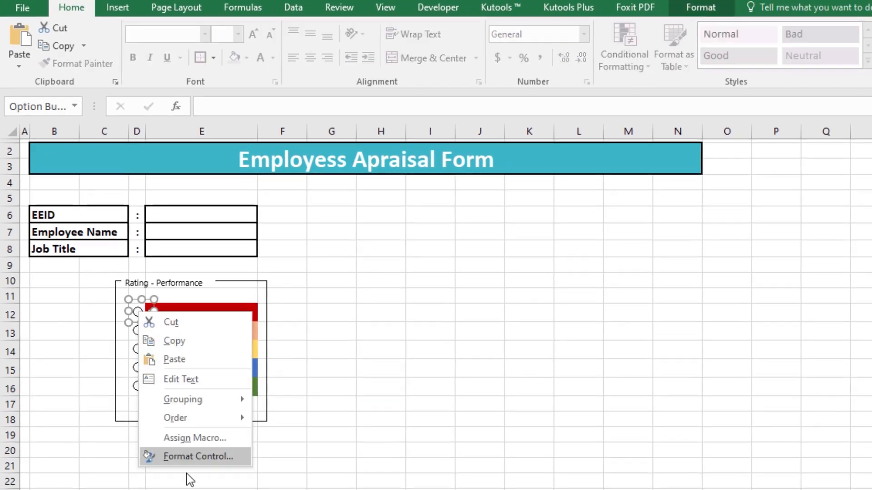
click(193, 462)
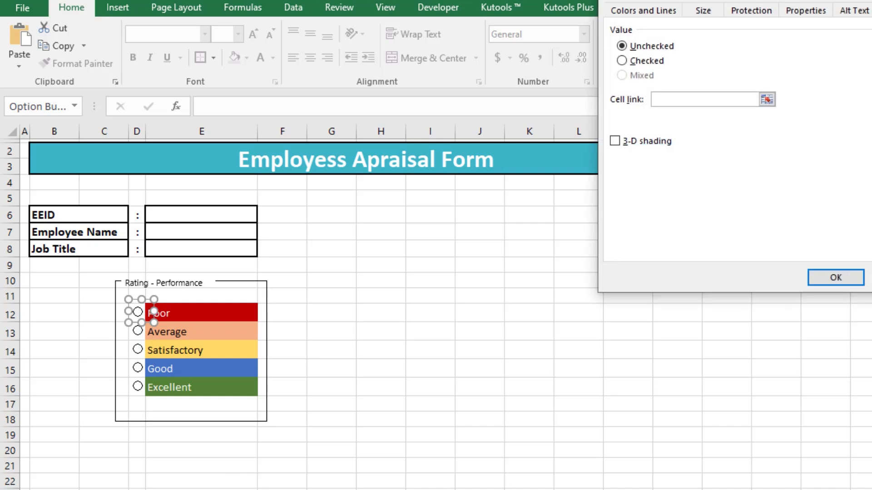
drag(681, 0, 362, 110)
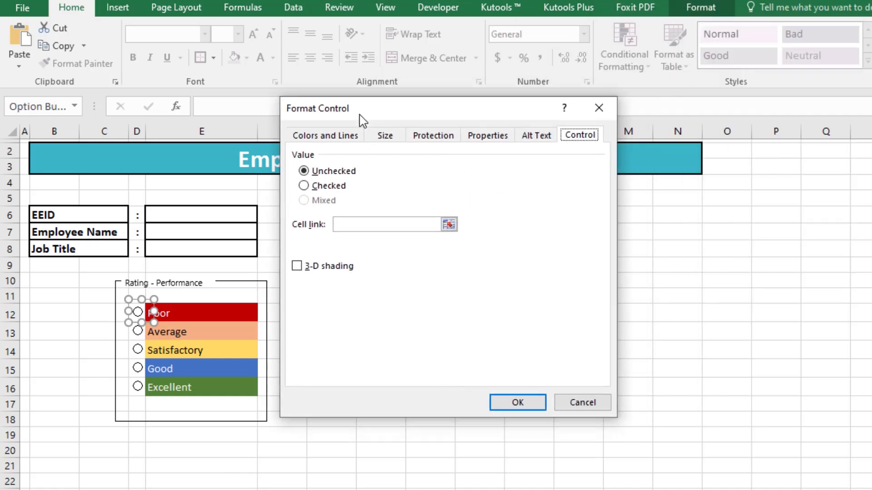
click(296, 265)
click(448, 224)
click(198, 452)
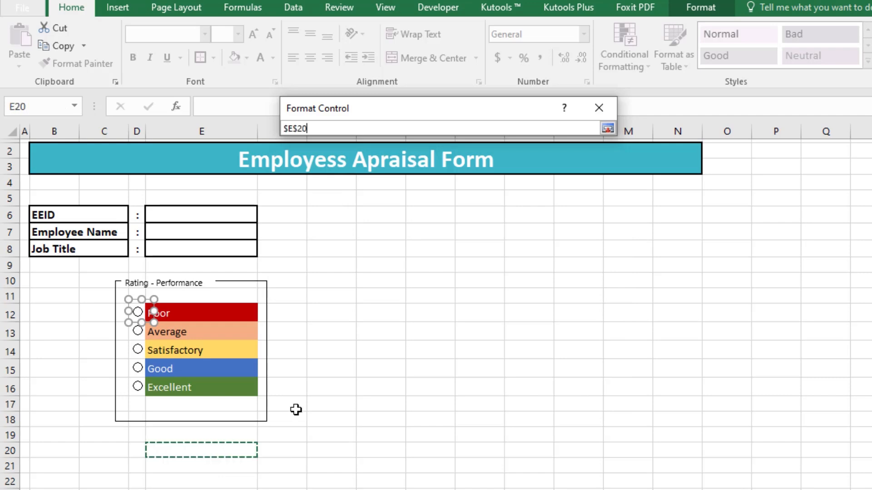
click(607, 129)
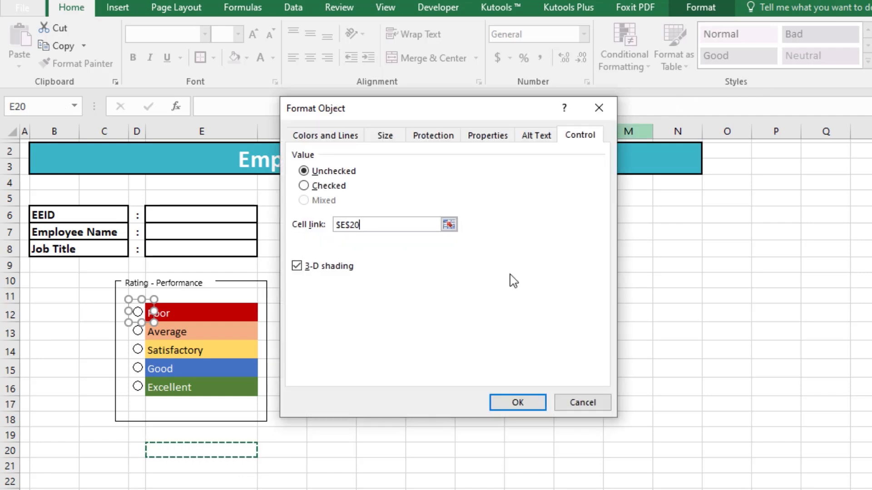
click(522, 402)
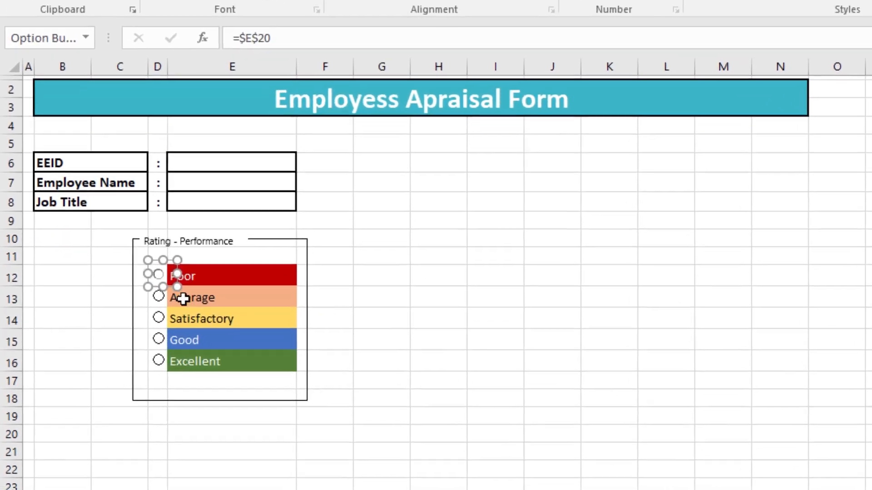
Step: Test the linked option buttons by choosing each rating in turn from Poor down to Excellent
click(155, 332)
click(162, 270)
click(163, 291)
click(162, 313)
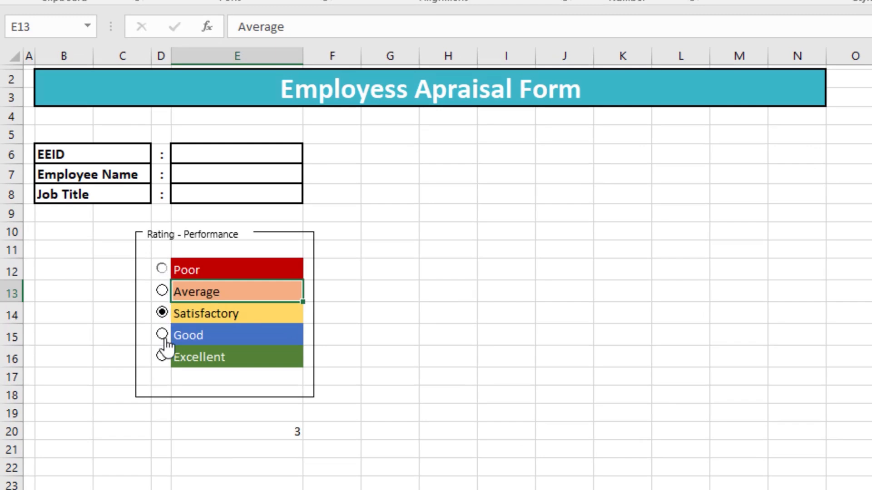
click(162, 335)
click(162, 357)
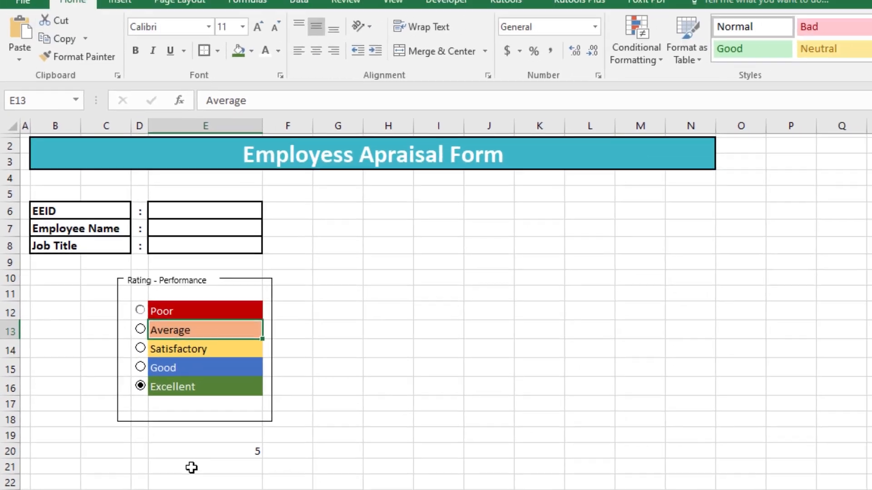
Step: Centre the linked rating value in E20 and format it bold at 14 pt
click(223, 449)
click(234, 433)
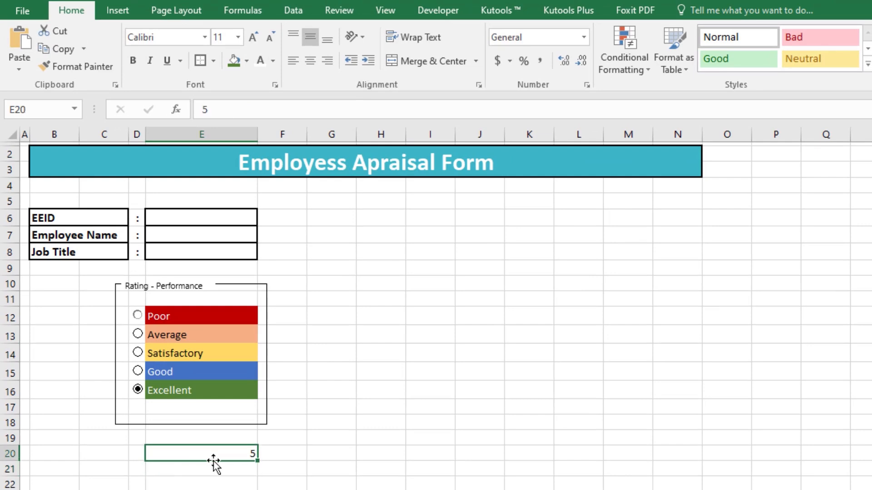
click(311, 60)
click(252, 38)
click(252, 38)
click(252, 38)
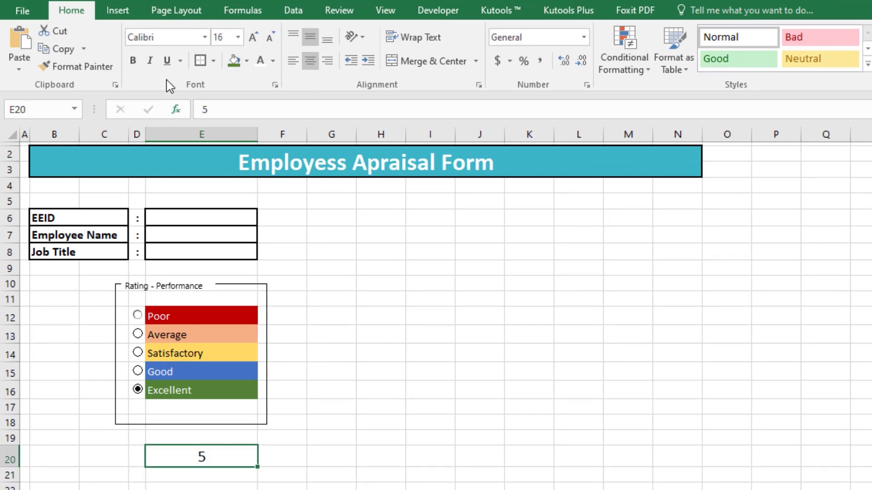
click(271, 37)
click(139, 68)
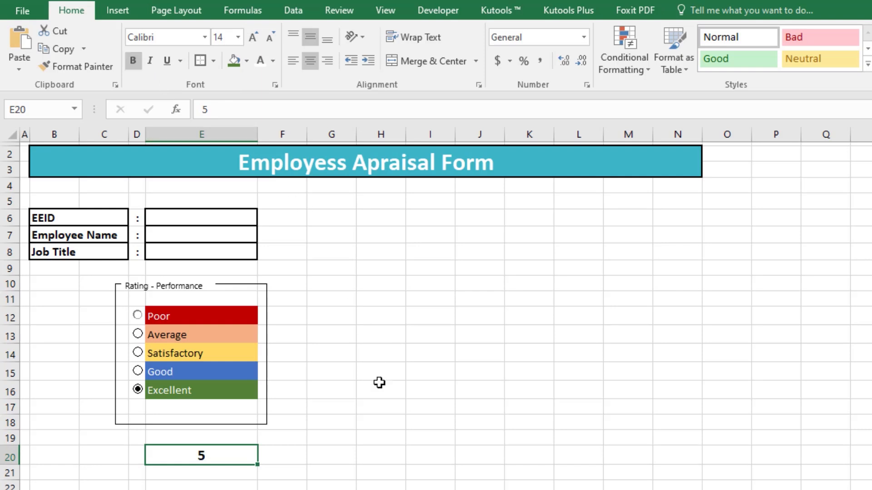
Step: Apply a thick outside border to the linked rating cell E20
click(380, 388)
click(236, 438)
click(228, 456)
click(200, 61)
click(424, 422)
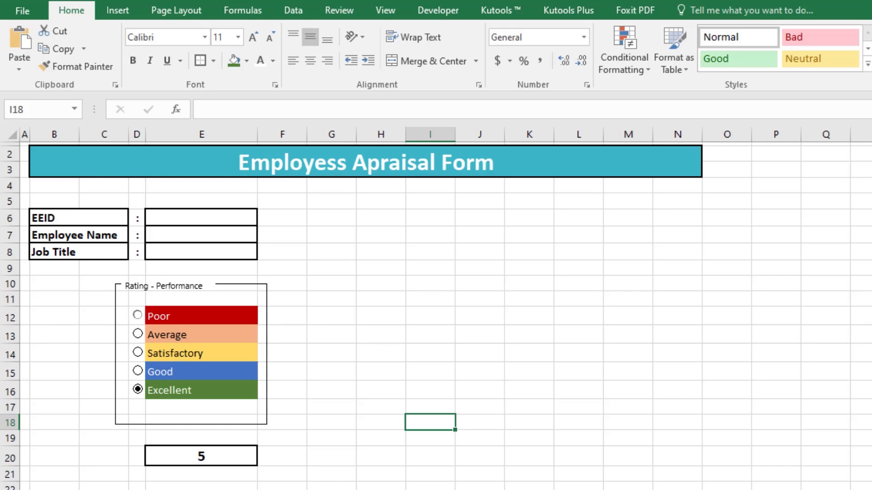
Step: Examine the remaining rating headings in E1:G1 of the Record Apraisal Rating sheet and return to the form sheet
key(ctrl+Page_Down)
drag(271, 165, 384, 162)
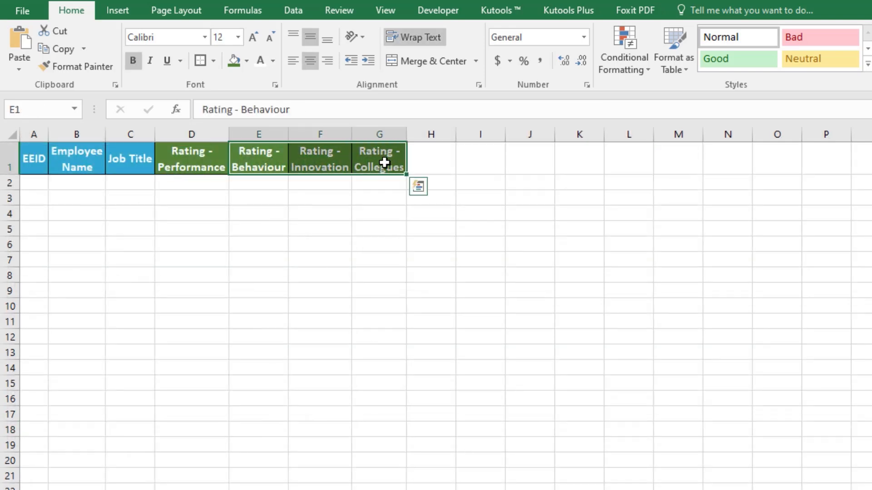
click(315, 319)
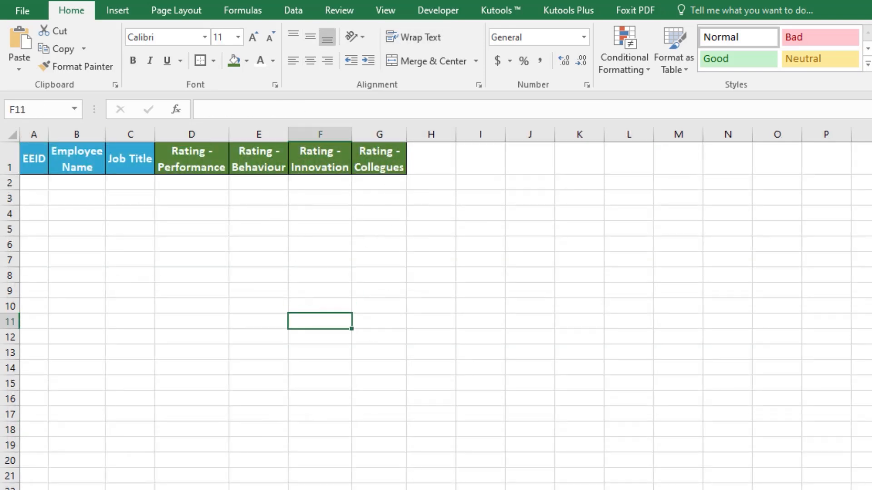
key(ctrl+Page_Up)
Step: Draw a second group box form control about 1.92" high and 1.95" wide across columns G to J, rows 10 to 18
click(336, 391)
click(452, 14)
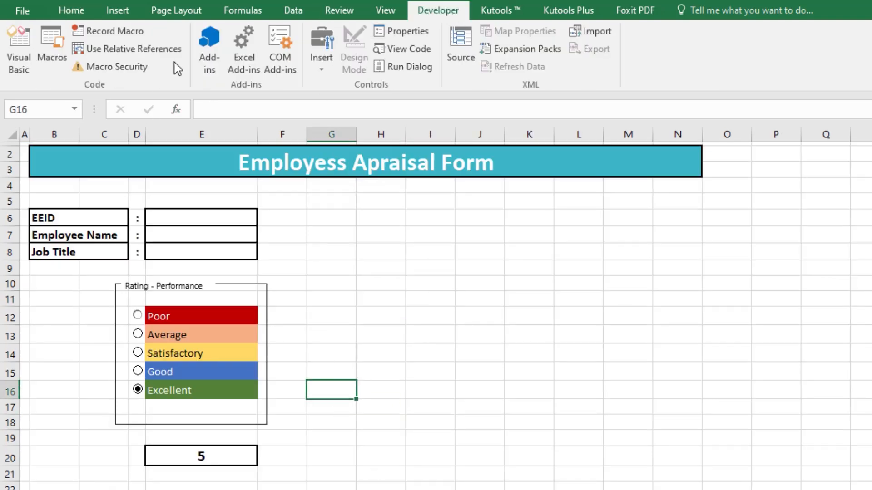
click(325, 61)
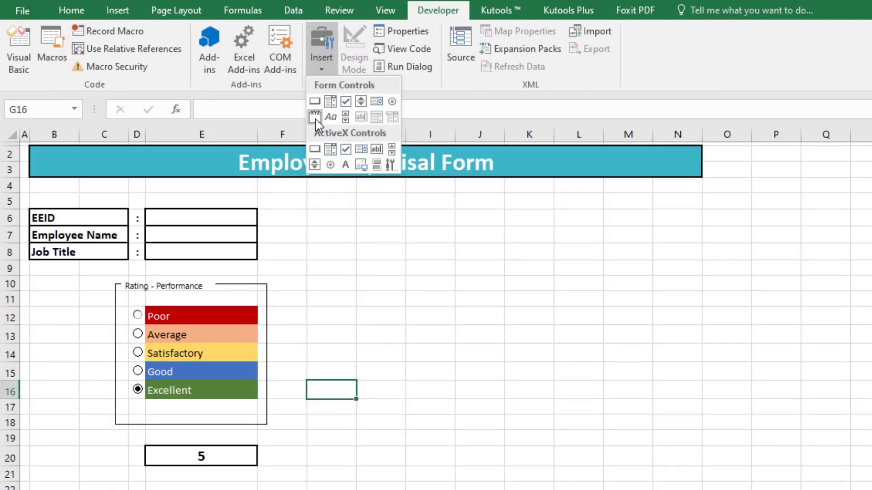
click(314, 116)
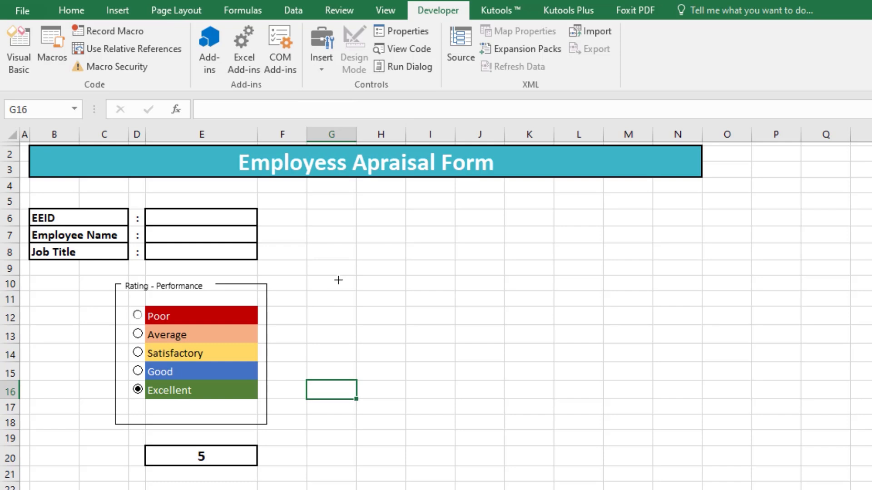
drag(335, 281, 478, 423)
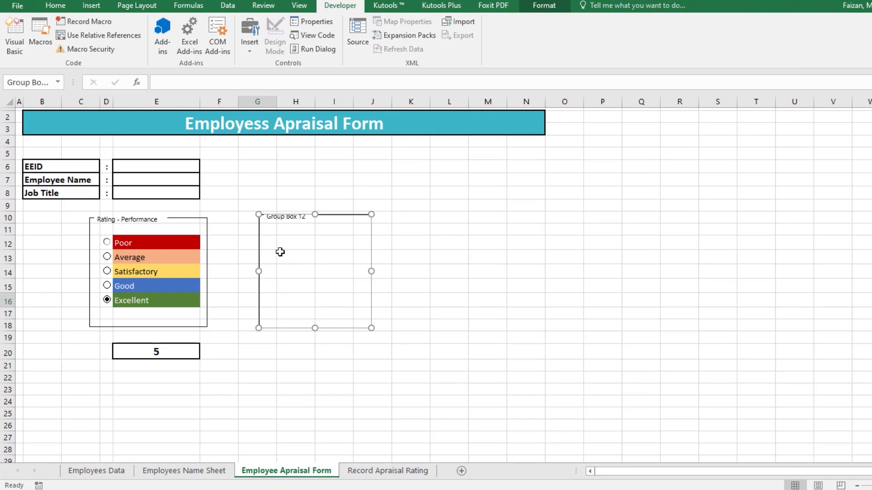
Step: Check the Rating - Performance box's size and set the new group box to 1.9" high and 2" wide
click(190, 219)
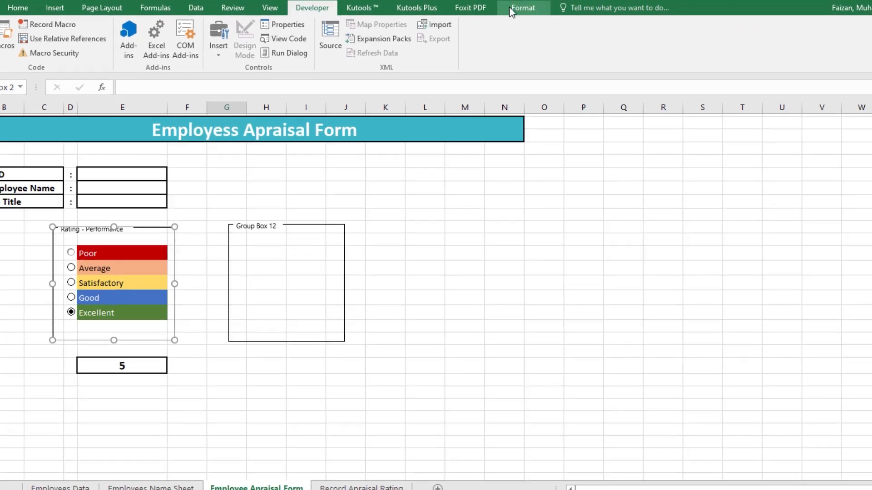
click(544, 6)
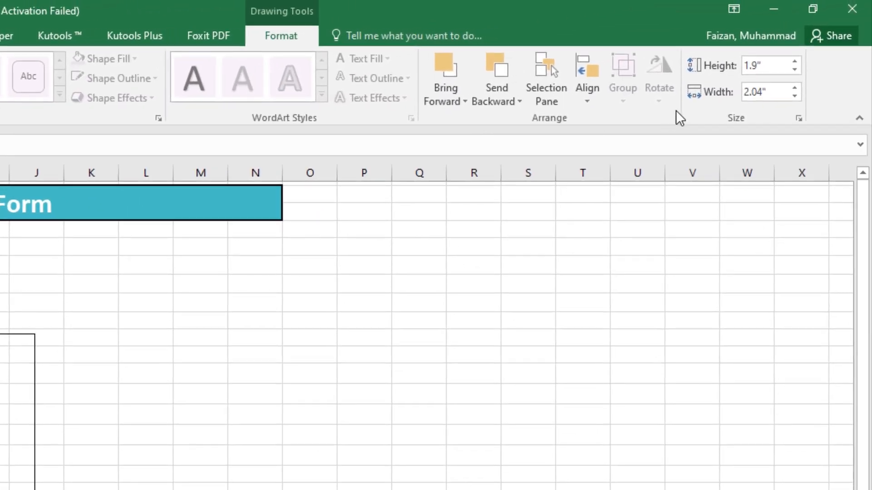
click(756, 92)
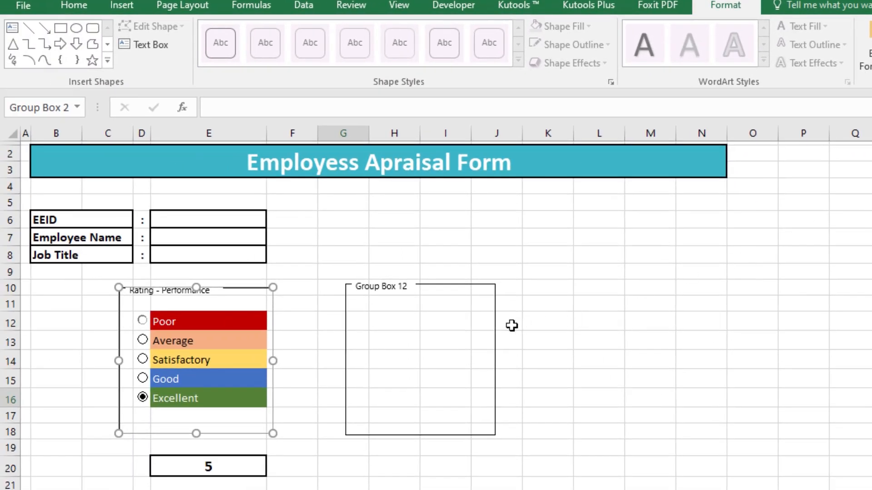
click(398, 291)
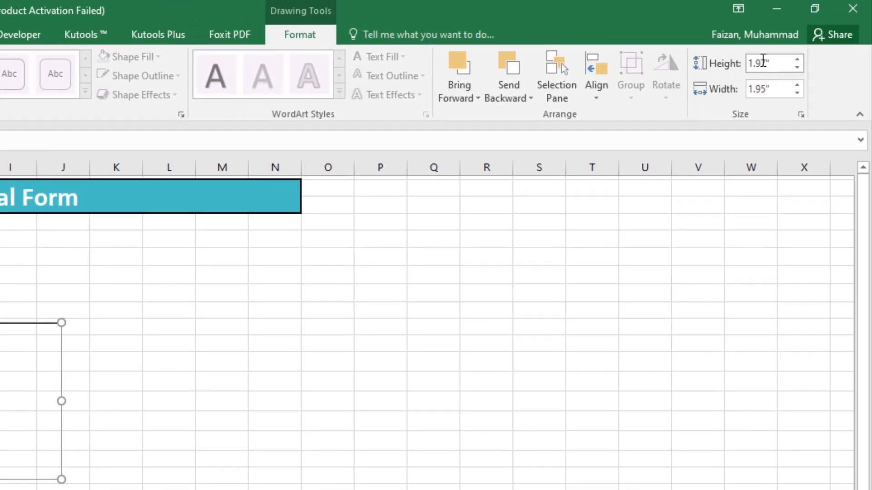
text(1.9)
click(763, 86)
text(2)
key(Return)
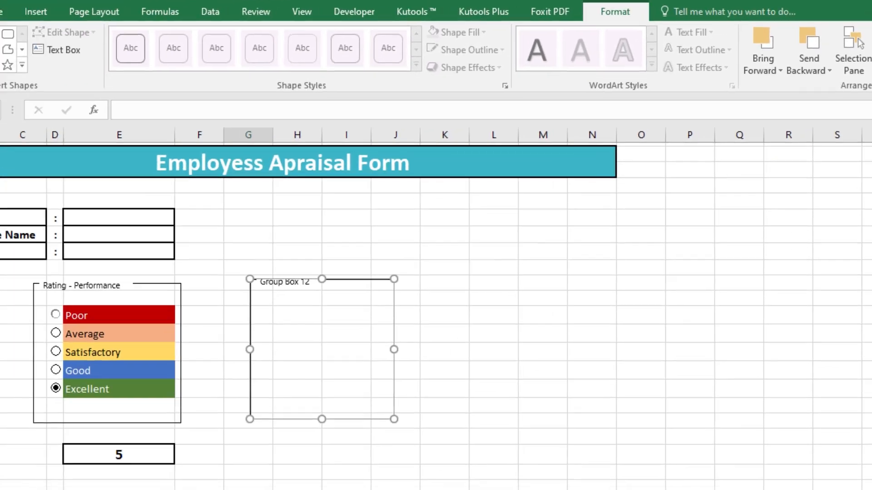
Step: Draw an option button form control inside the second group box, around cell G12
click(520, 428)
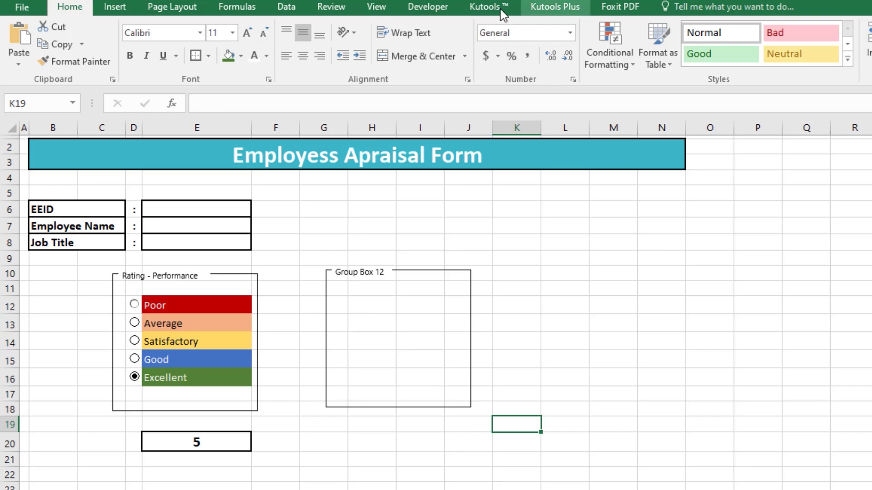
click(428, 10)
click(314, 43)
click(386, 95)
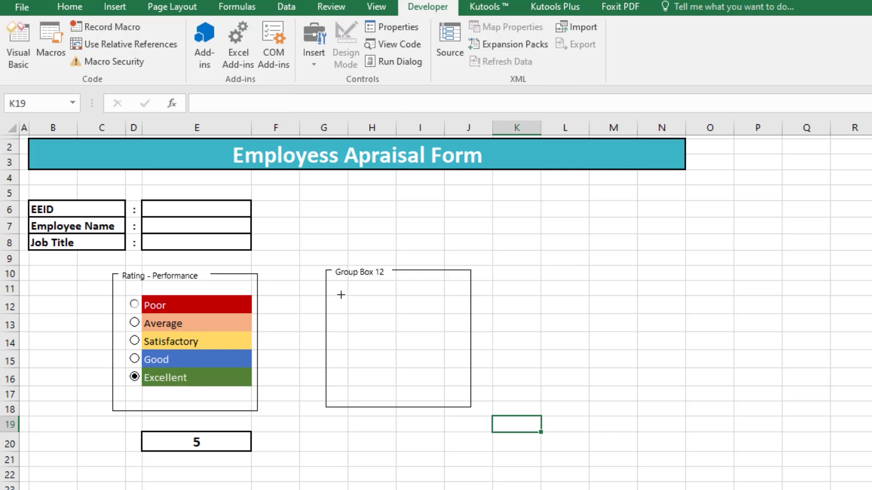
drag(333, 302, 352, 320)
click(633, 441)
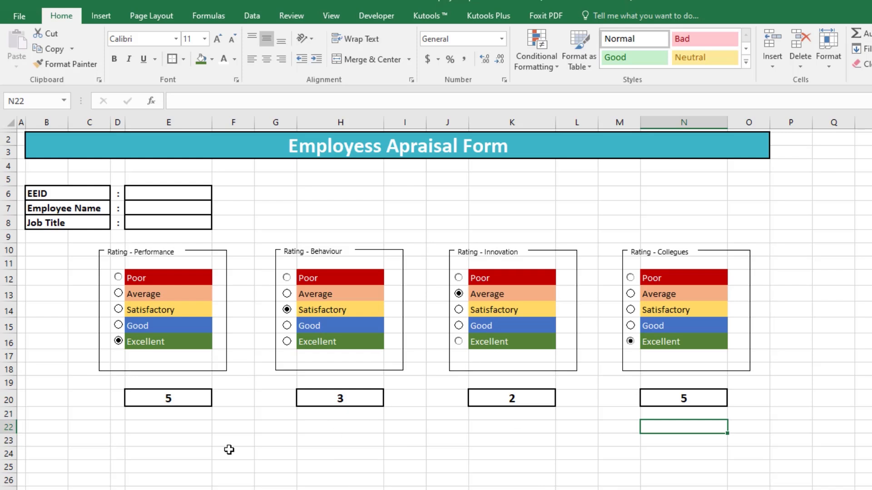
Step: Apply a thick outside border around the form area B5:O23
drag(40, 180, 766, 440)
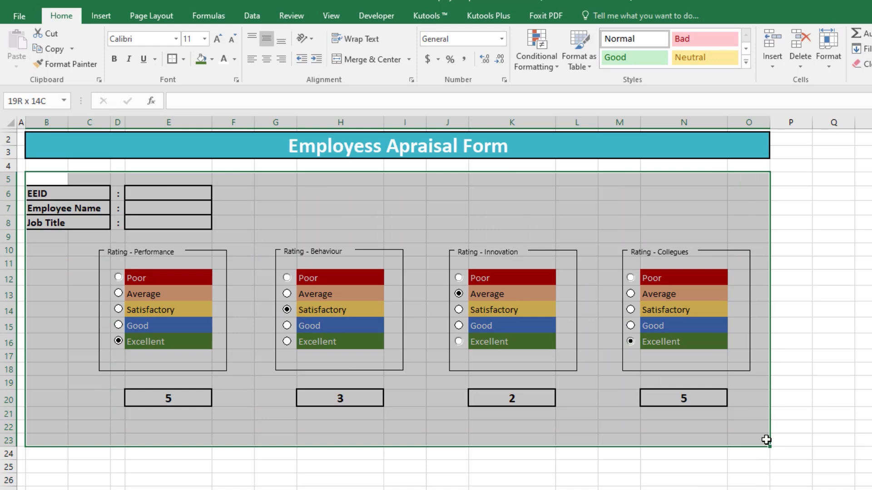
drag(767, 440, 766, 440)
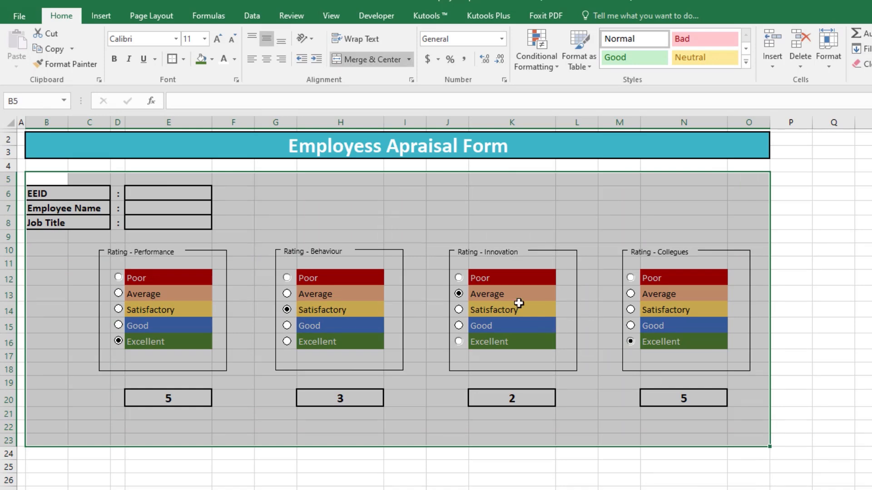
click(172, 60)
click(183, 59)
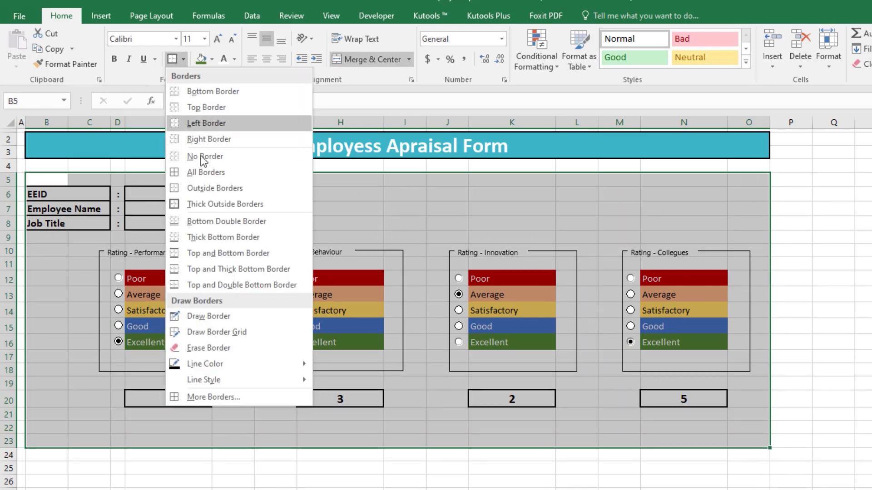
click(205, 205)
click(834, 370)
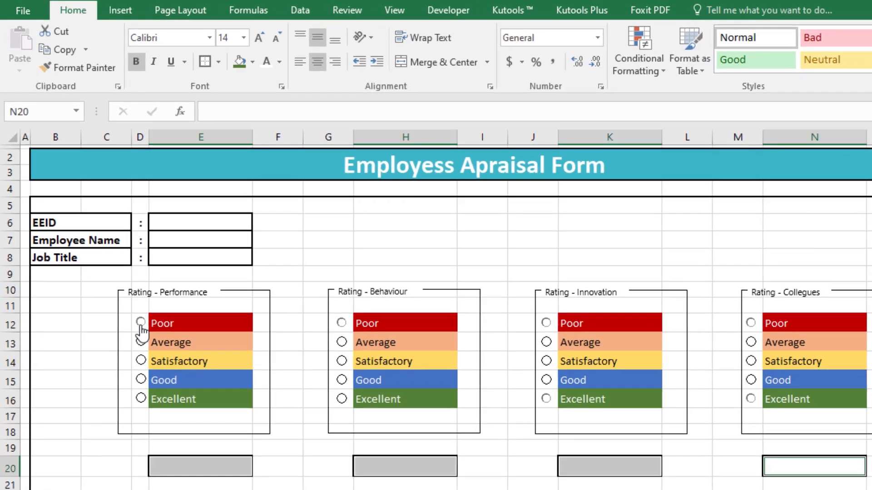
Step: Test the Rating - Performance option buttons in order from Poor to Excellent, leaving Excellent selected
click(141, 323)
click(220, 488)
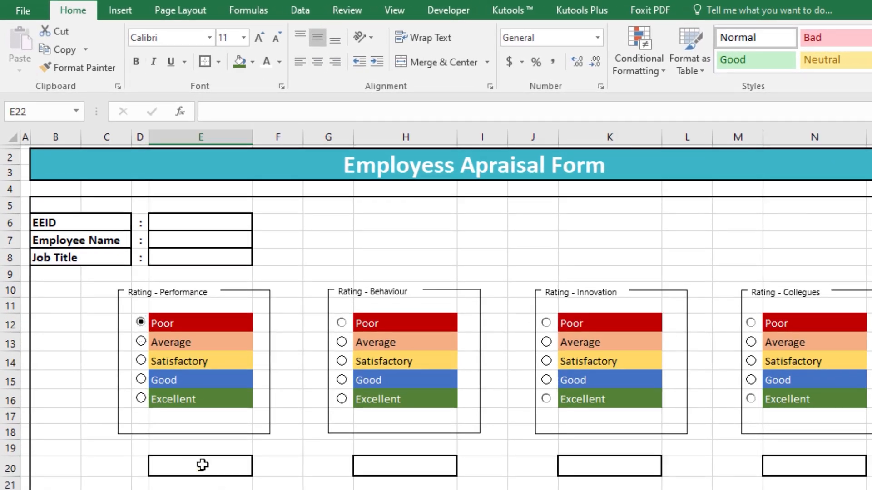
click(141, 344)
click(141, 361)
click(142, 379)
click(141, 398)
click(267, 458)
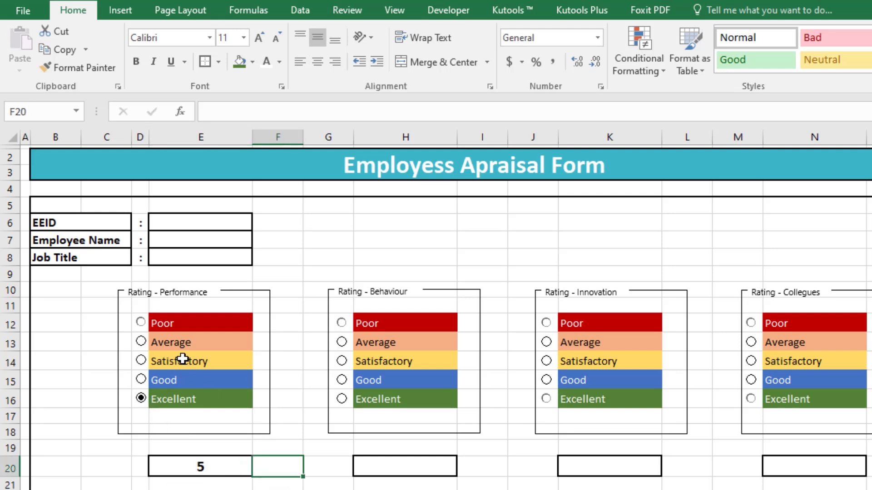
Step: Rate Behaviour as Satisfactory, Innovation as Average and Collegues as Good using their option buttons
click(200, 464)
click(341, 360)
click(555, 345)
click(772, 381)
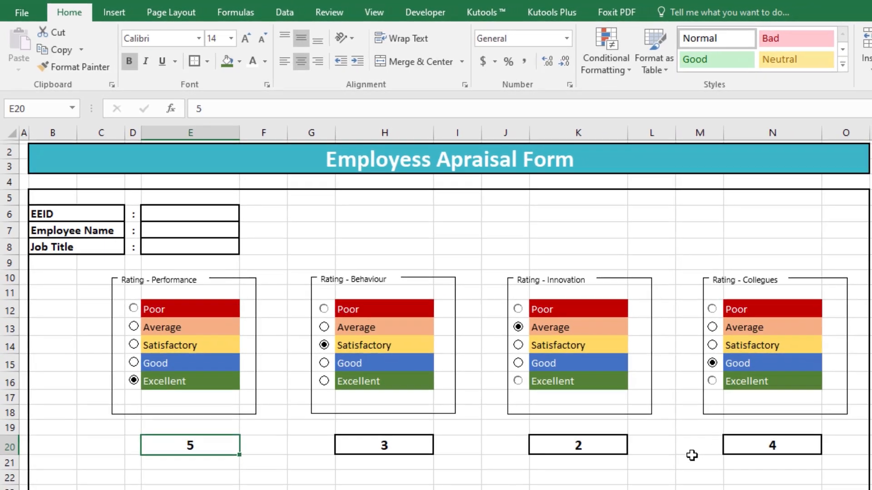
click(580, 488)
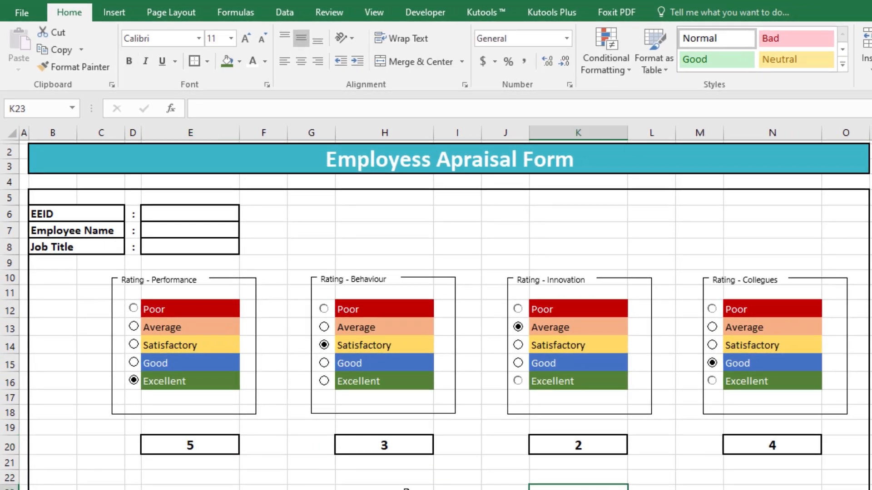
Step: Start a conditional formatting rule for E20, H20, K20 and N20 that formats only cells with a value equal to 1
click(207, 449)
ctrl+click(400, 450)
ctrl+click(564, 444)
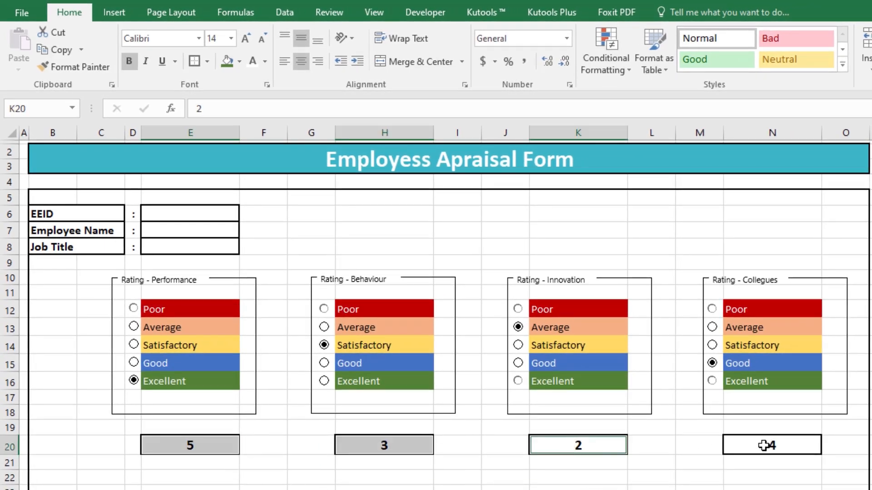
ctrl+click(760, 442)
click(603, 56)
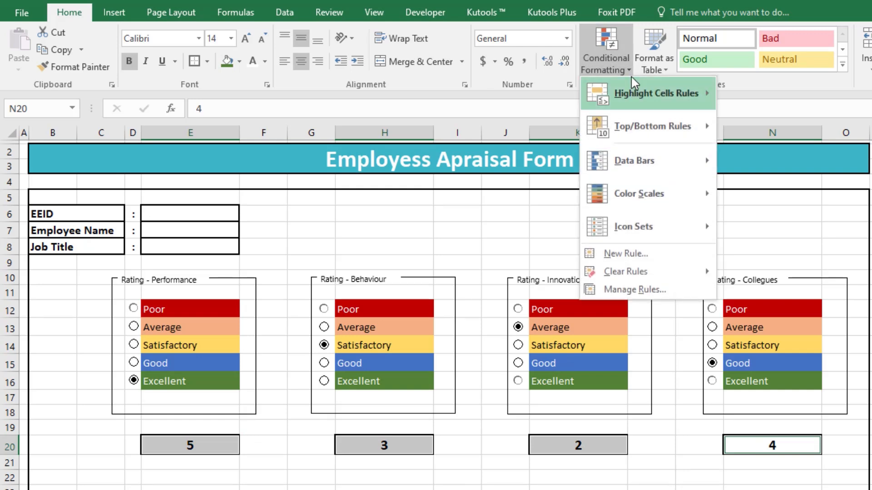
click(671, 254)
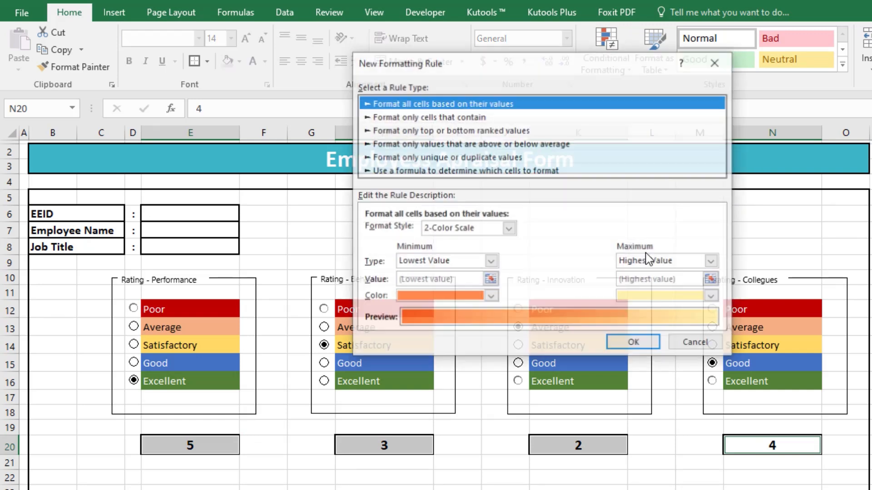
click(417, 118)
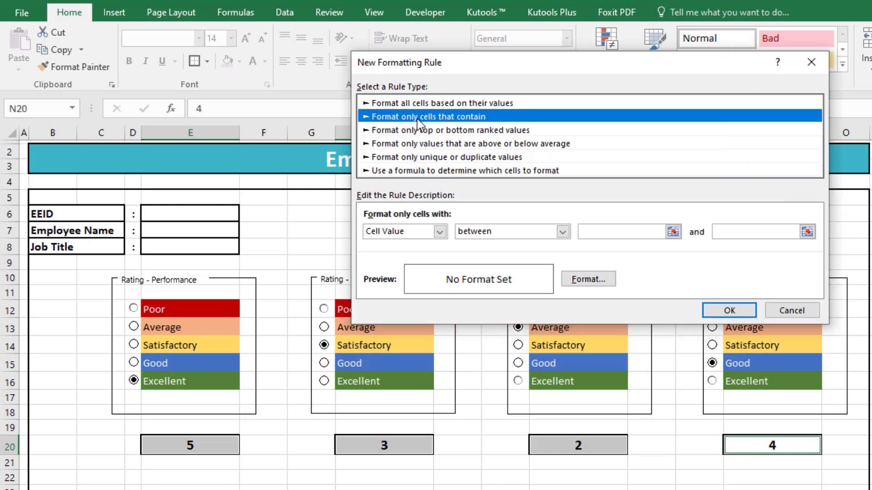
click(507, 233)
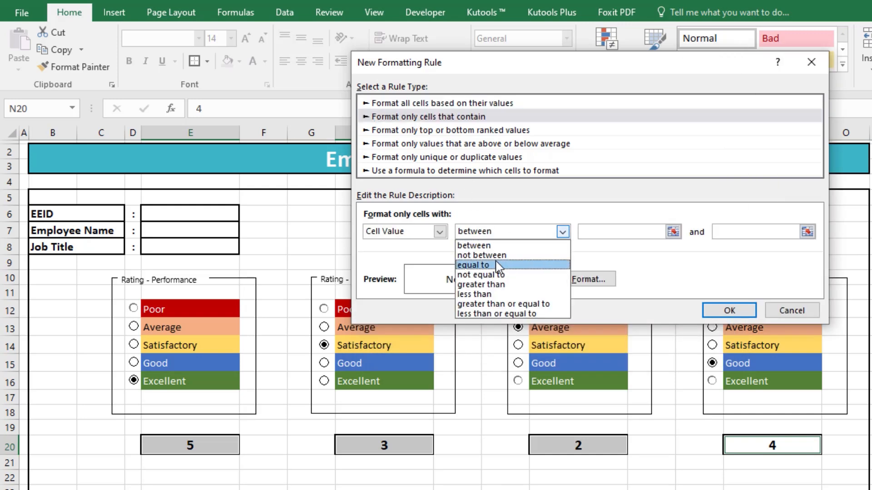
click(497, 266)
click(599, 232)
text(1)
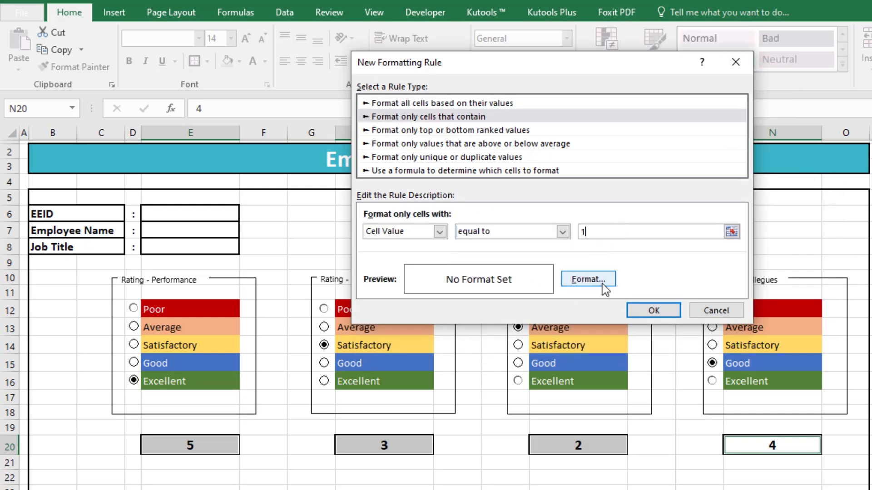
Step: Give the rule for value 1 a dark red fill and white font, and apply it
click(602, 287)
click(508, 28)
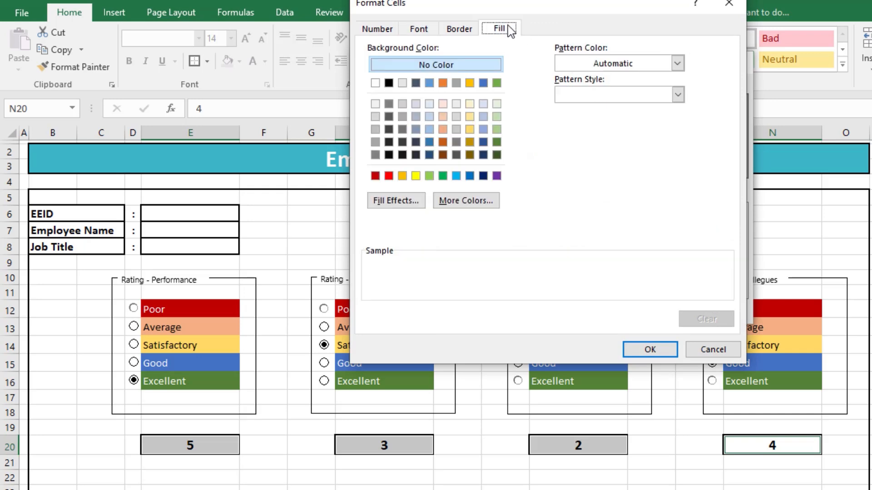
click(375, 176)
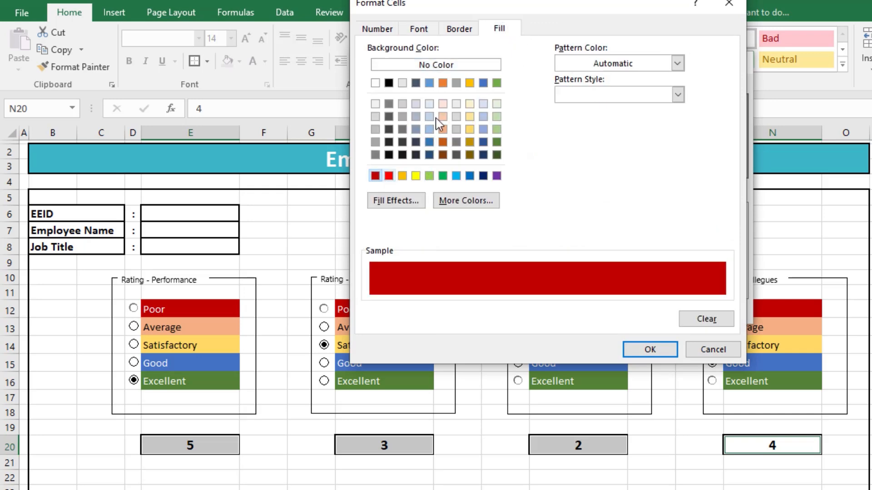
click(419, 32)
click(612, 154)
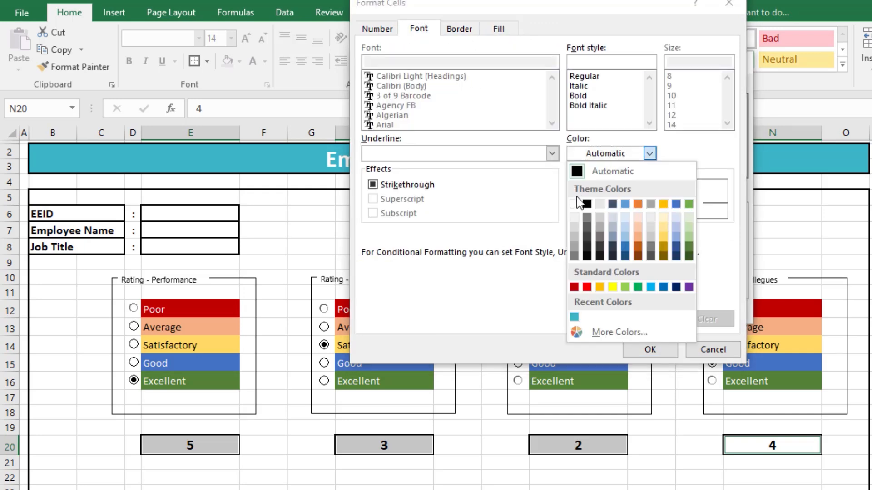
click(575, 203)
click(650, 349)
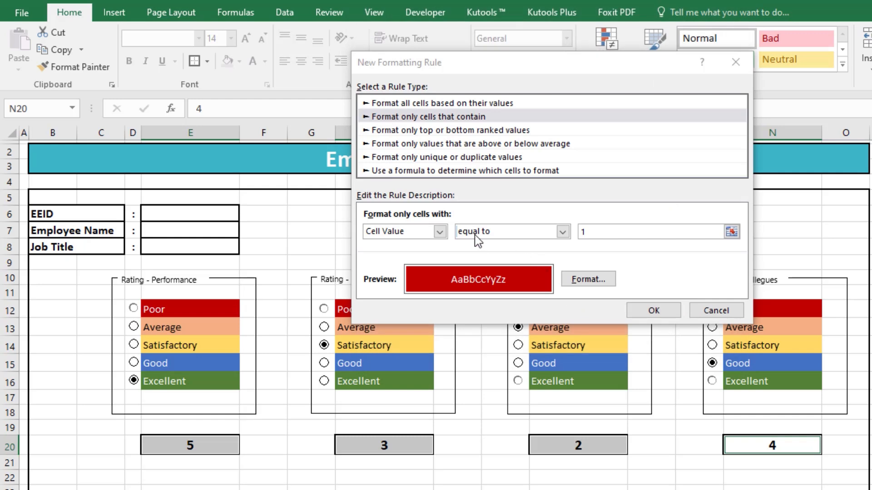
click(654, 311)
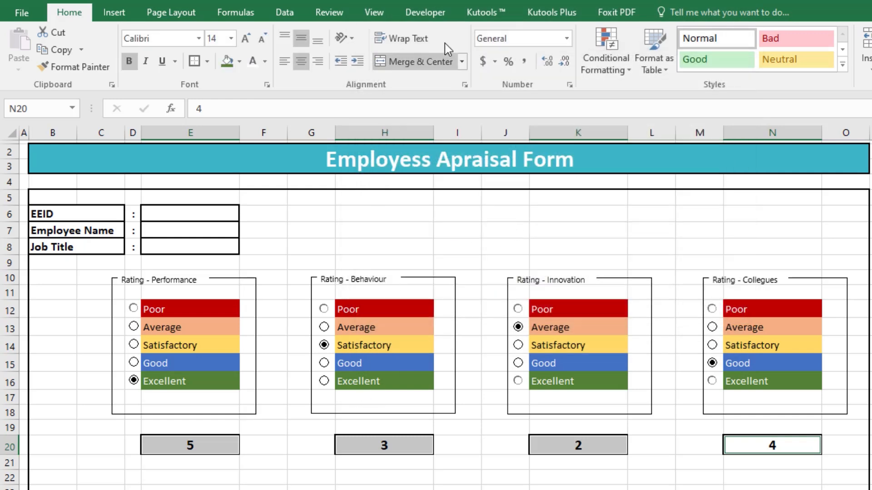
Step: Start a second conditional formatting rule for the four rating cells, for cell values equal to 2
click(613, 68)
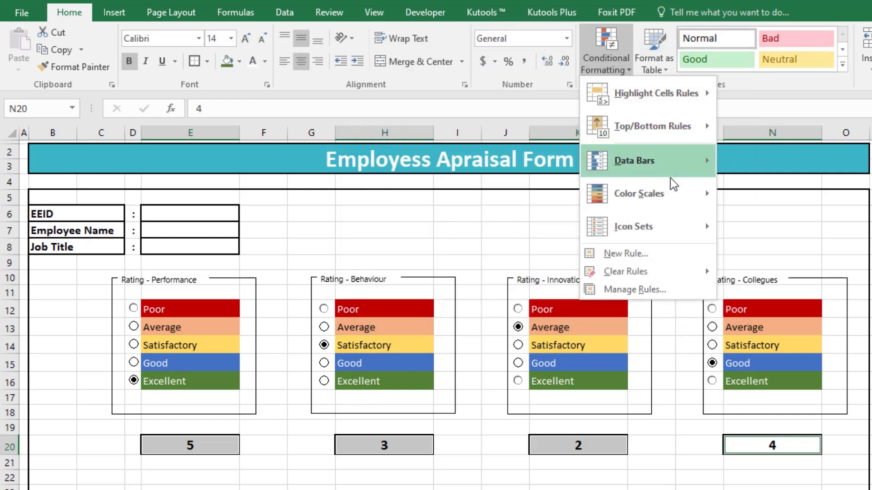
click(668, 256)
click(417, 101)
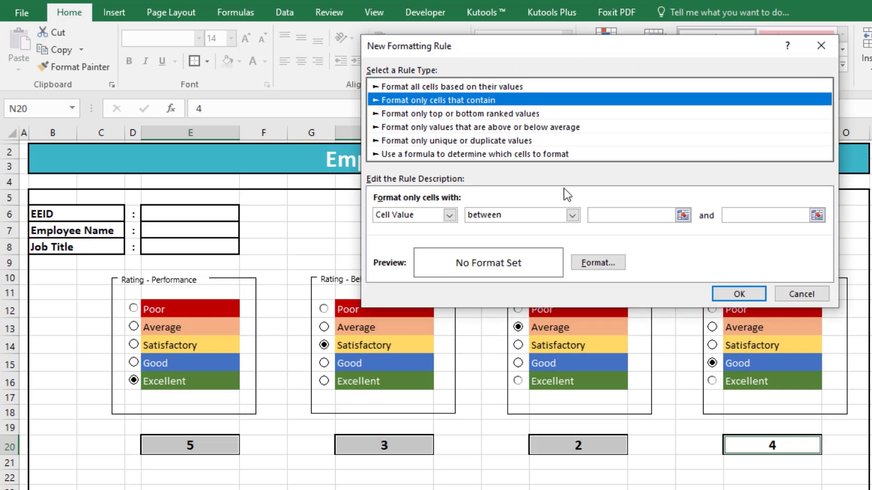
click(543, 214)
click(522, 249)
click(628, 216)
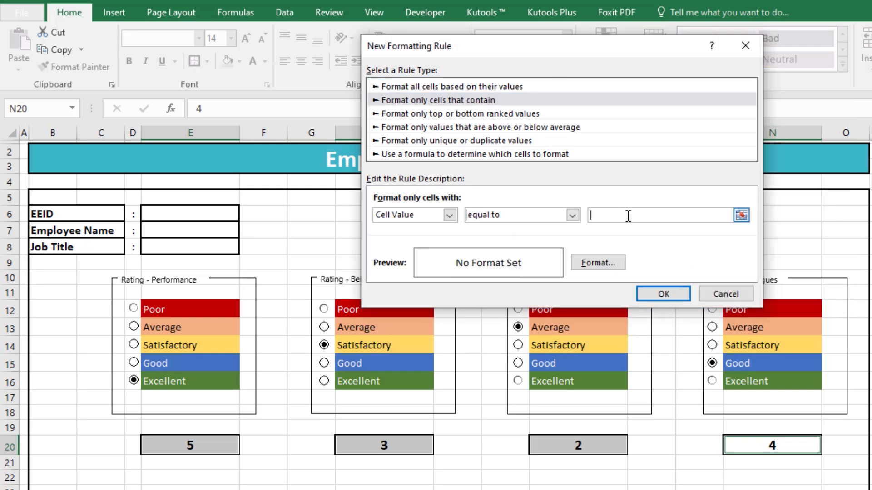
text(2)
Step: Give the rule for value 2 a light orange fill with automatic font color, and apply it
click(590, 263)
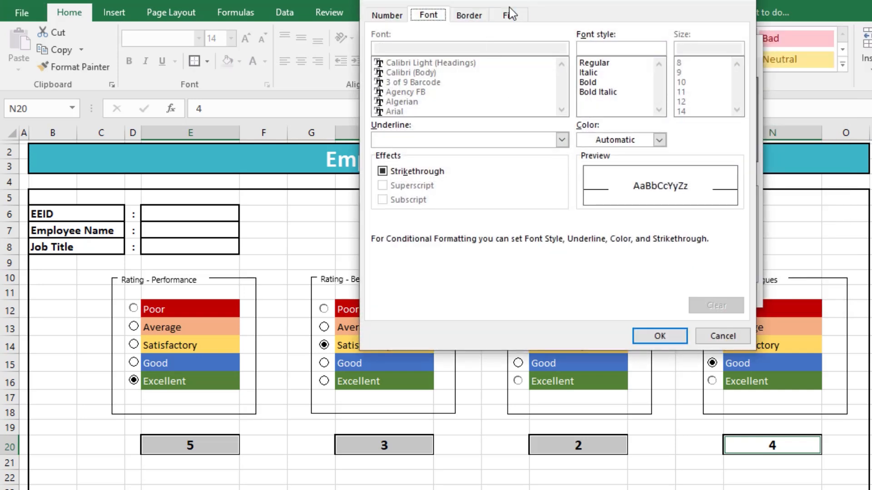
click(509, 15)
click(452, 116)
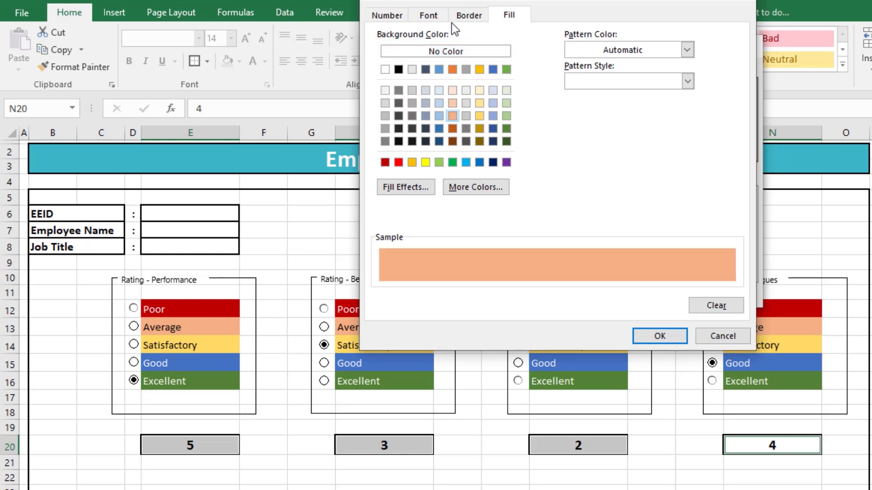
click(422, 16)
click(659, 139)
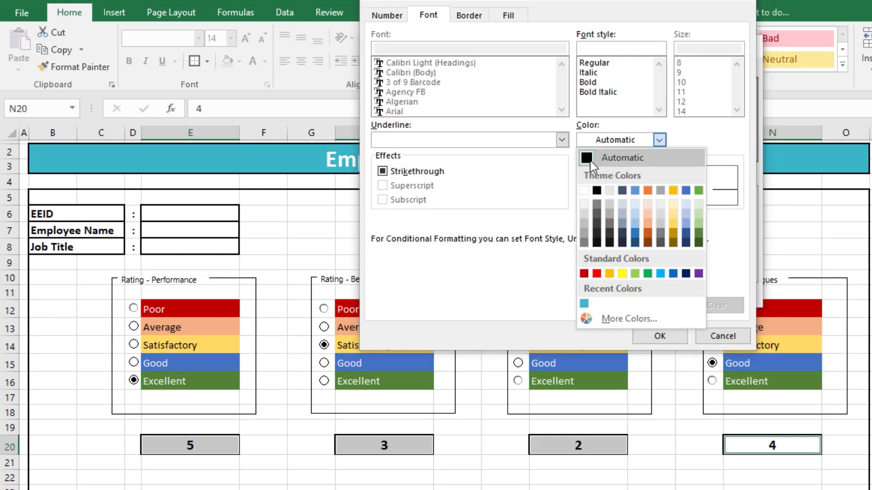
click(613, 156)
click(645, 341)
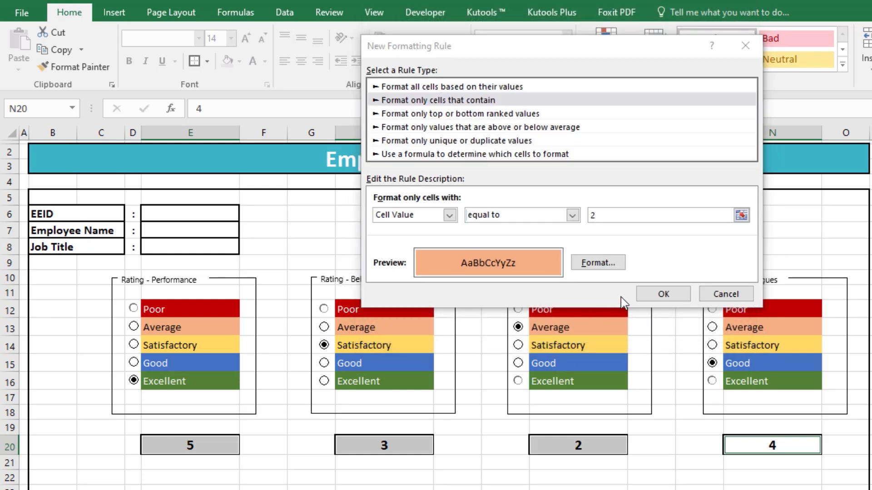
click(662, 294)
Step: Start a third rule for the rating cells that formats only cells containing a value, using the equal to condition
click(627, 59)
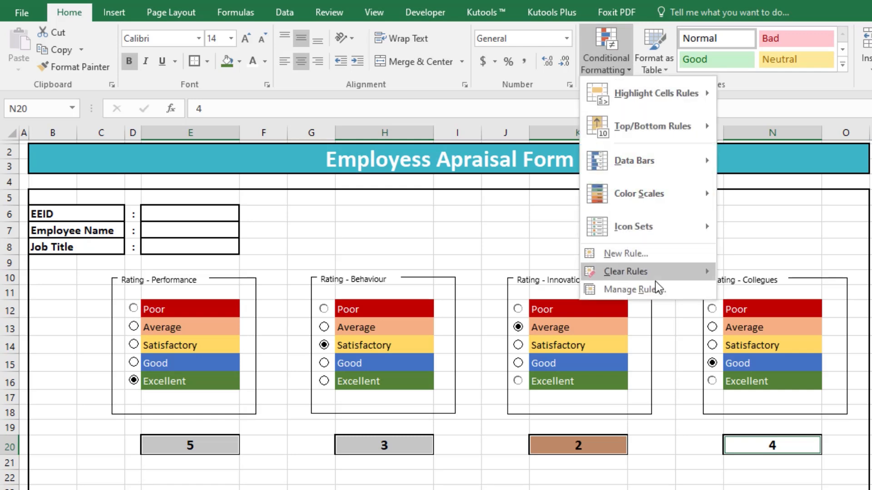
click(664, 253)
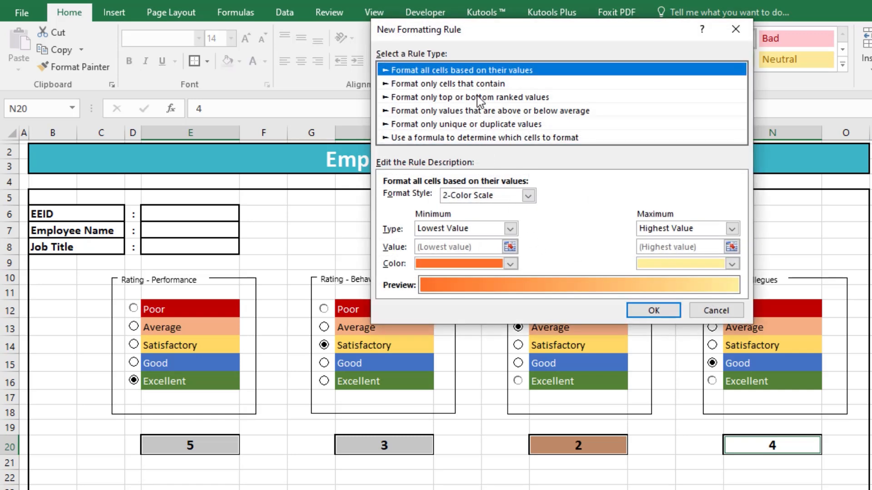
click(477, 83)
click(582, 198)
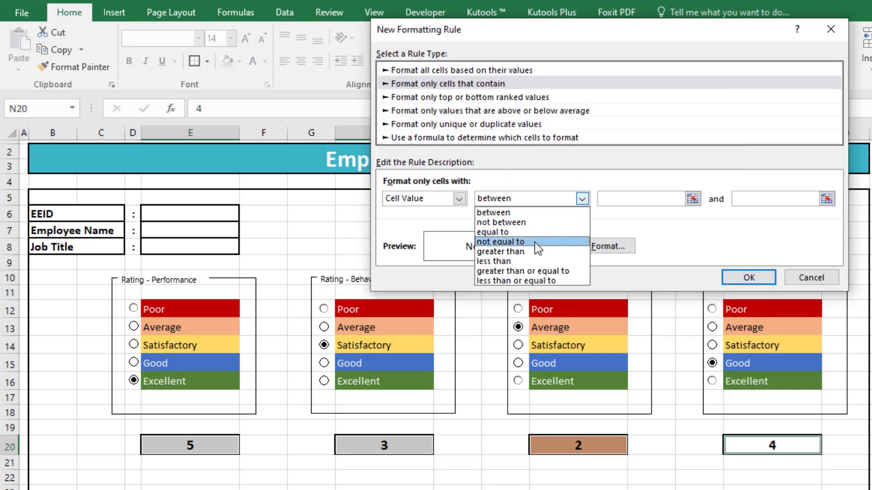
click(527, 232)
click(710, 200)
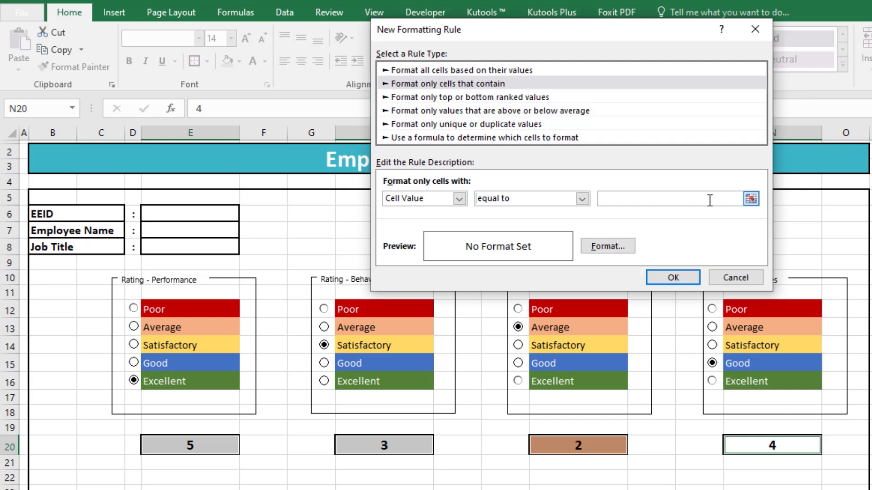
Step: Give the rule for value 3 a light gold fill with automatic font color, and apply it
click(603, 253)
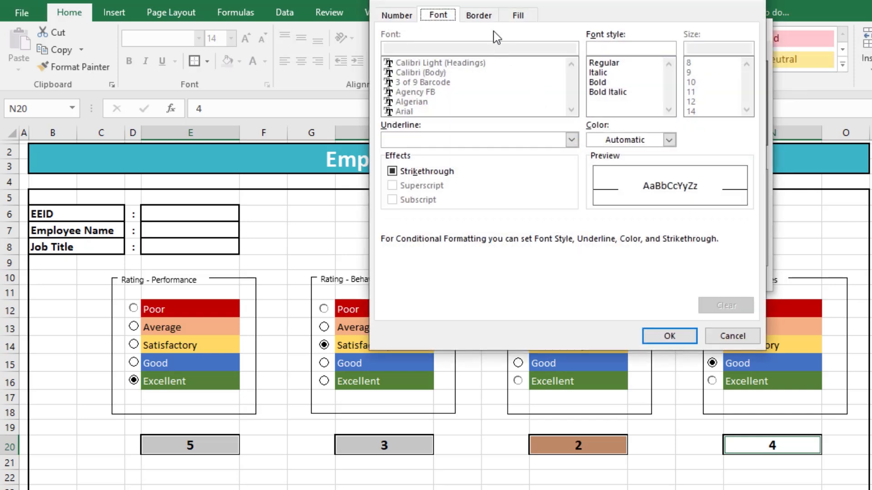
click(521, 15)
click(491, 115)
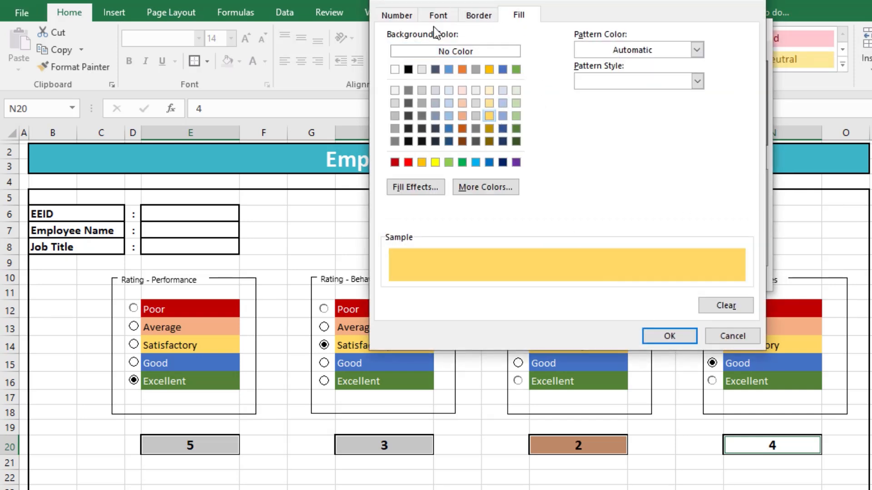
click(438, 15)
click(608, 141)
click(610, 161)
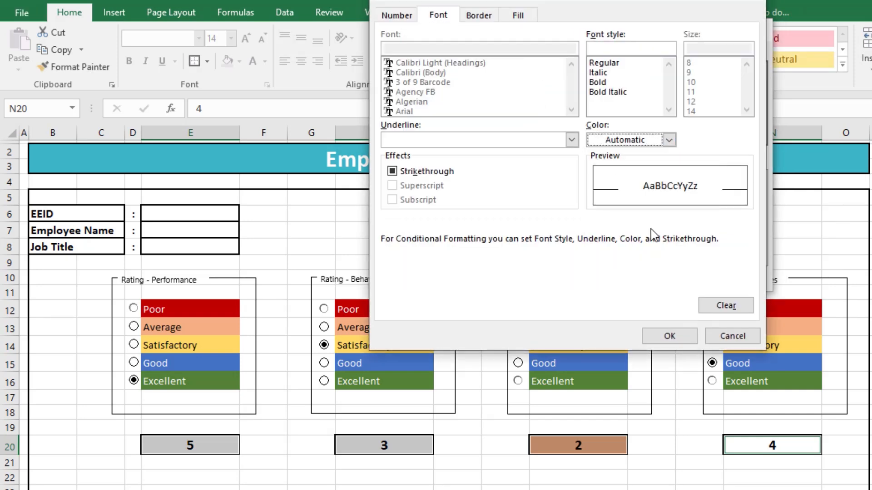
click(670, 336)
click(666, 281)
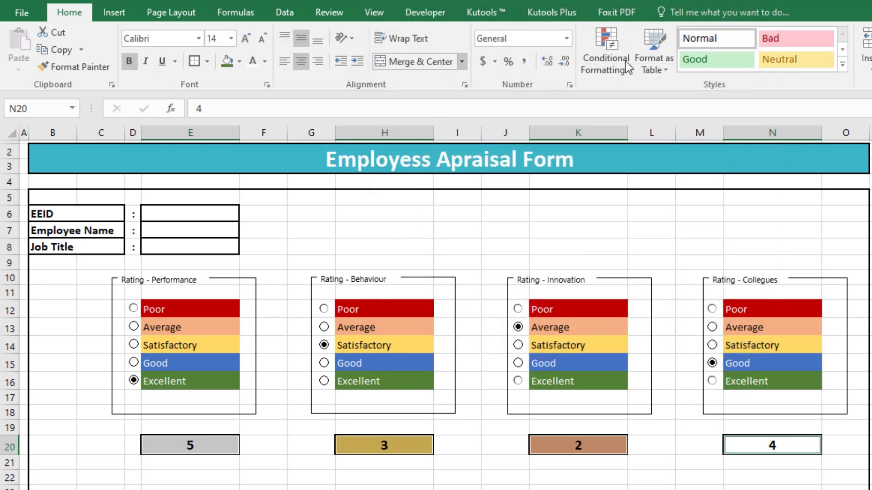
Step: Start a fourth conditional formatting rule for the rating cells, for cell values equal to 4
click(606, 50)
click(676, 255)
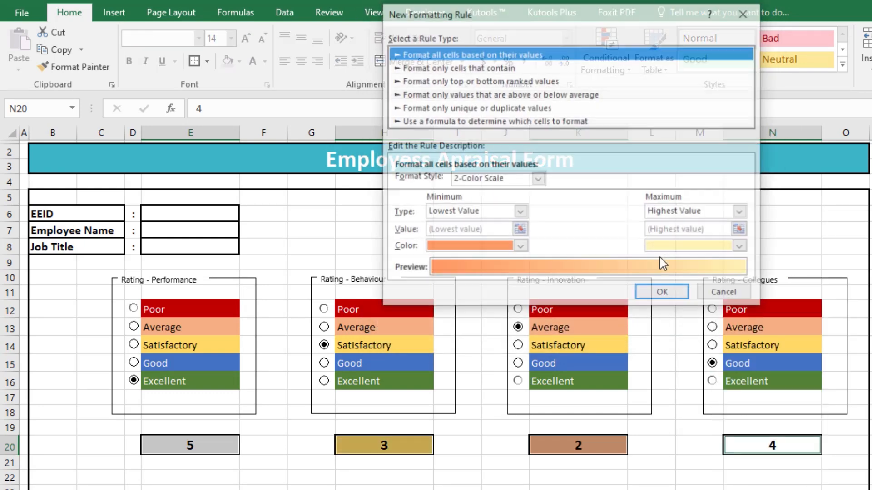
click(451, 68)
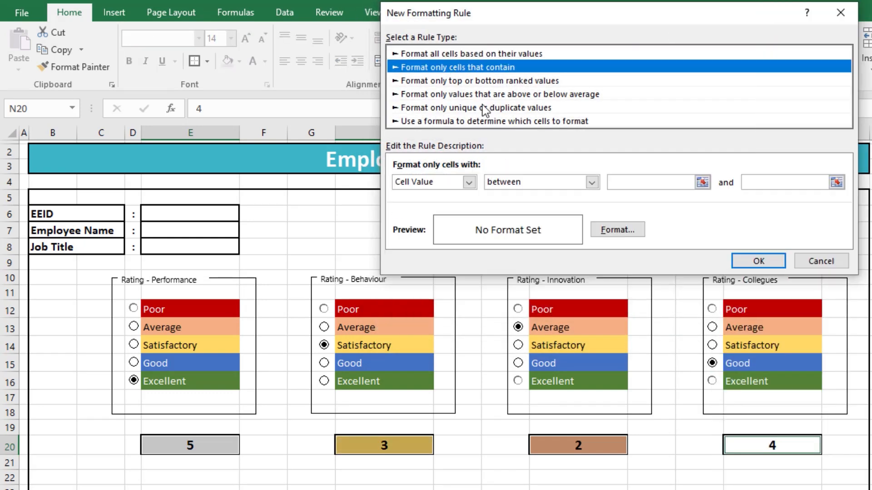
click(527, 182)
click(522, 214)
click(643, 183)
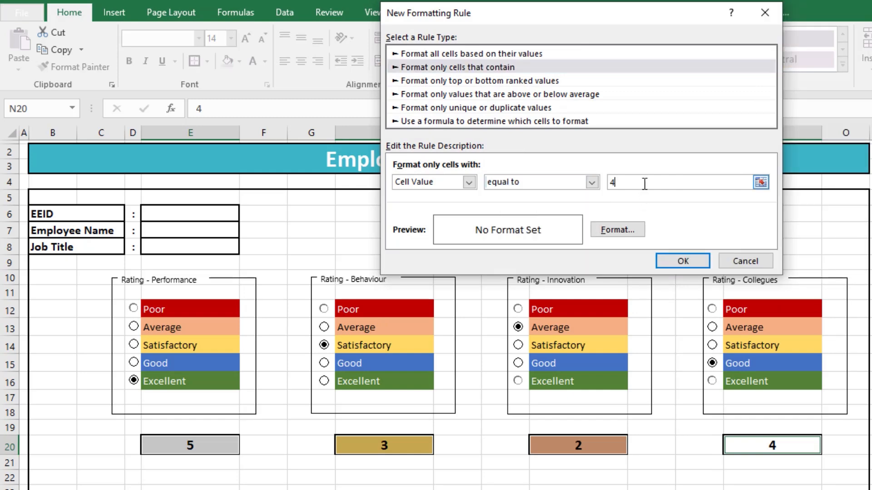
Step: Give the rule for value 4 a blue fill and white font, and apply it
click(617, 230)
click(528, 14)
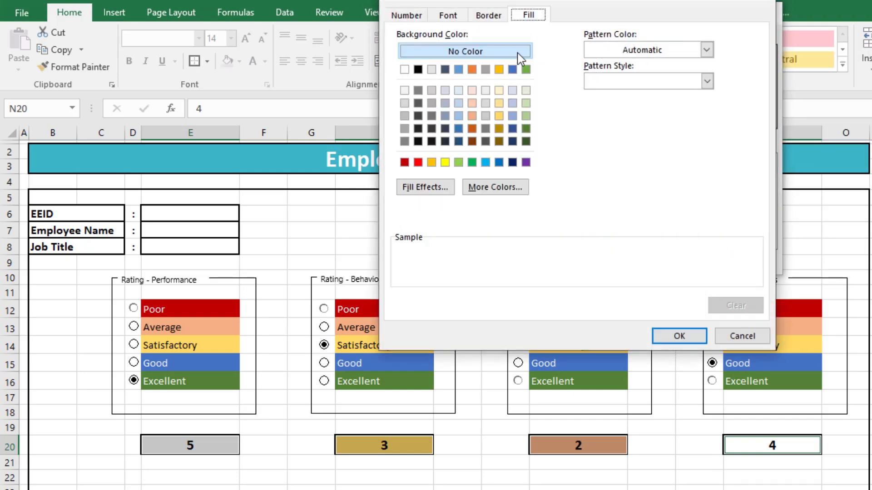
click(512, 69)
click(481, 15)
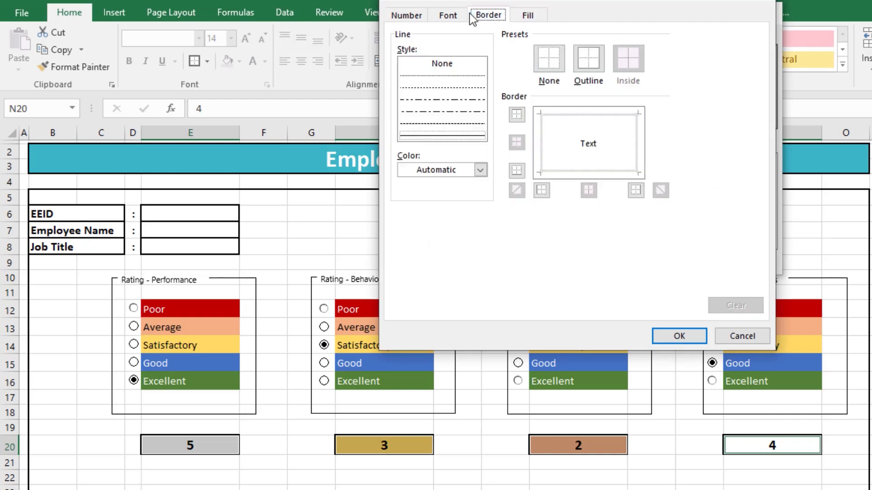
click(453, 16)
click(678, 141)
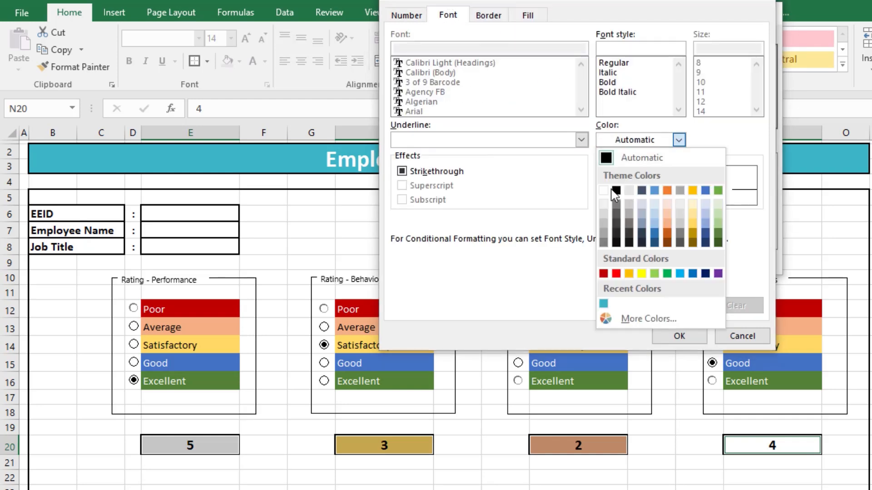
click(612, 191)
click(679, 336)
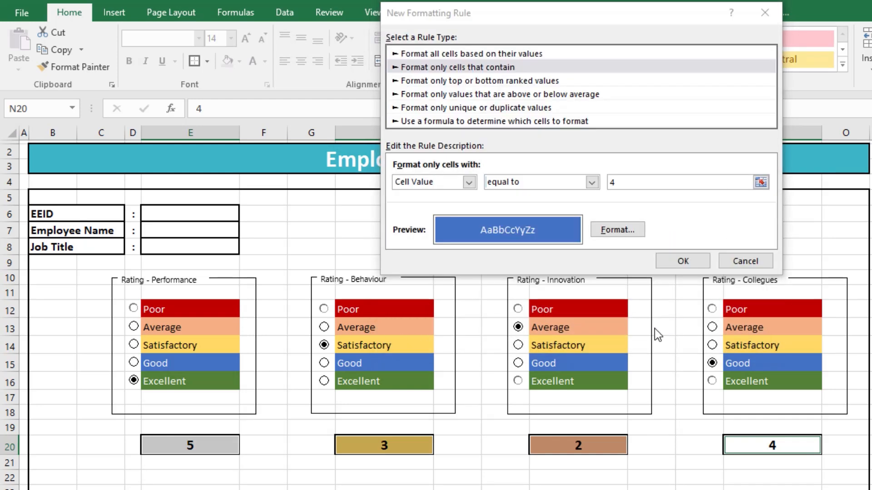
click(681, 259)
Step: Start a fifth conditional formatting rule for the rating cells, for cell values equal to 5
click(602, 57)
mouse_move(681, 93)
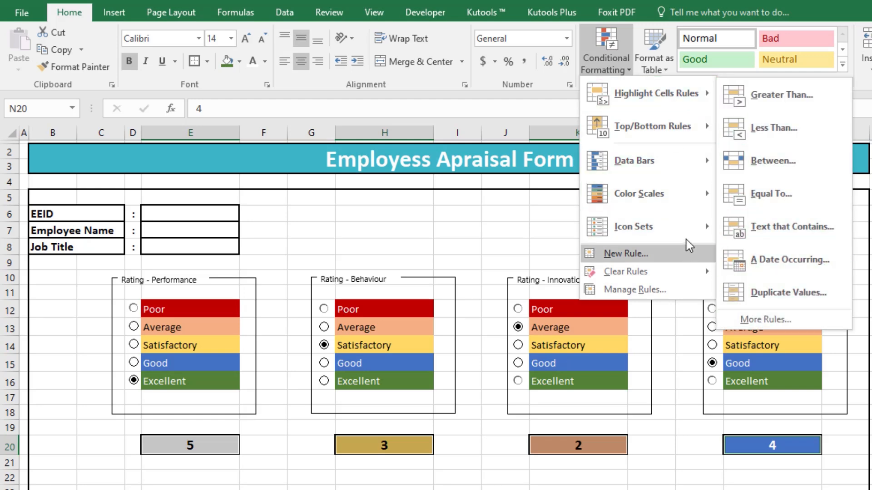
click(672, 264)
click(490, 52)
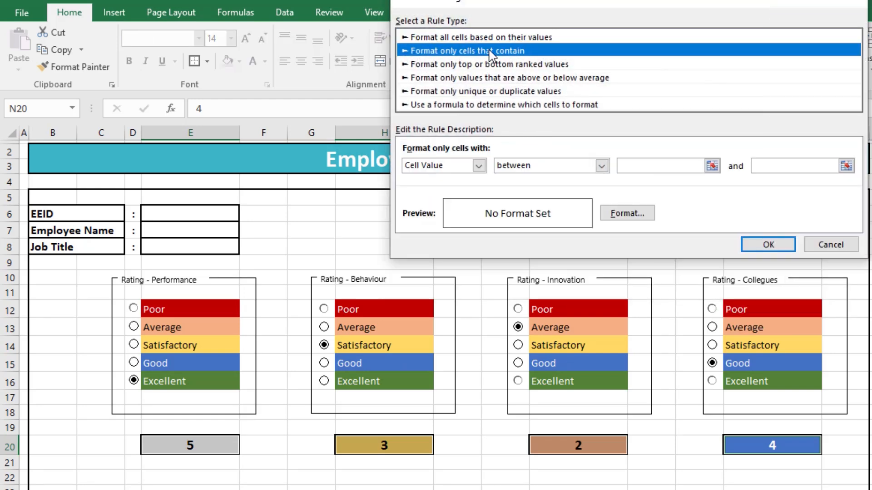
click(527, 166)
click(527, 201)
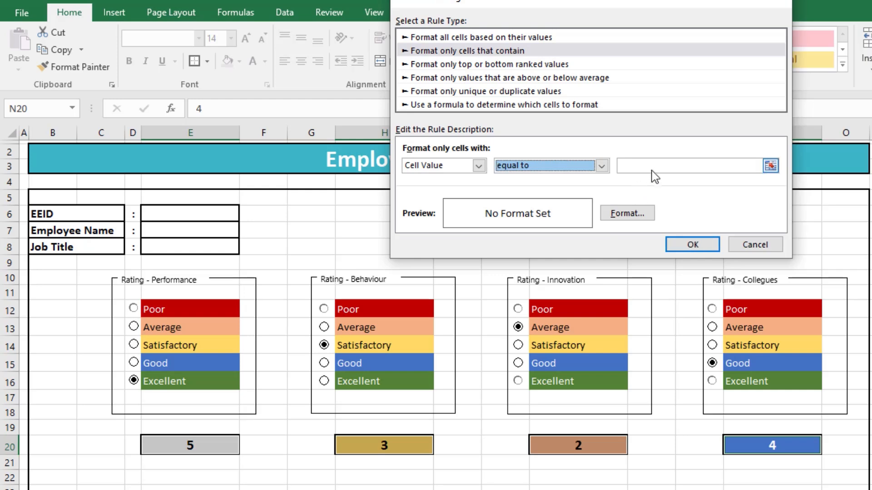
click(654, 166)
Step: Give the rule for value 5 a dark green fill and white font, and apply it
click(634, 214)
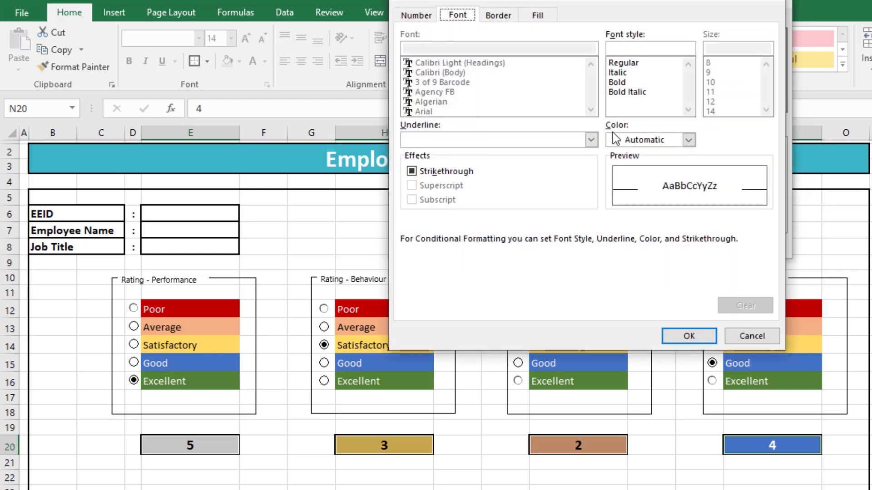
click(548, 21)
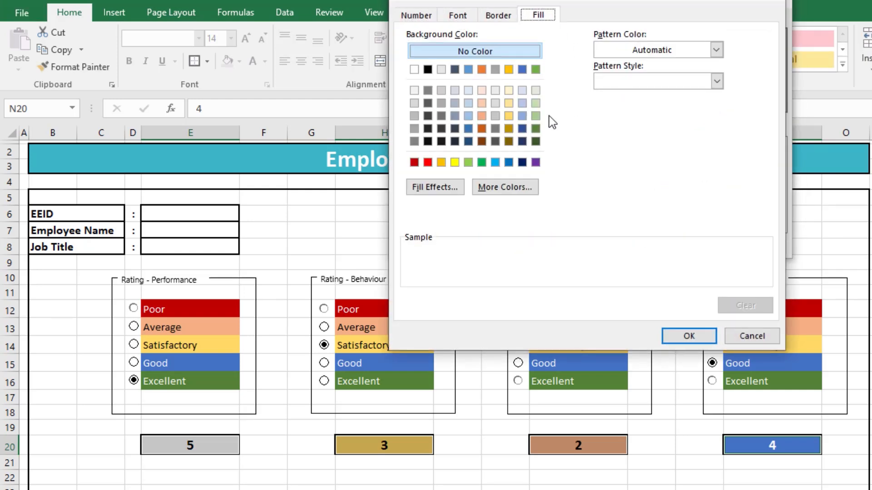
click(535, 141)
click(464, 15)
click(633, 141)
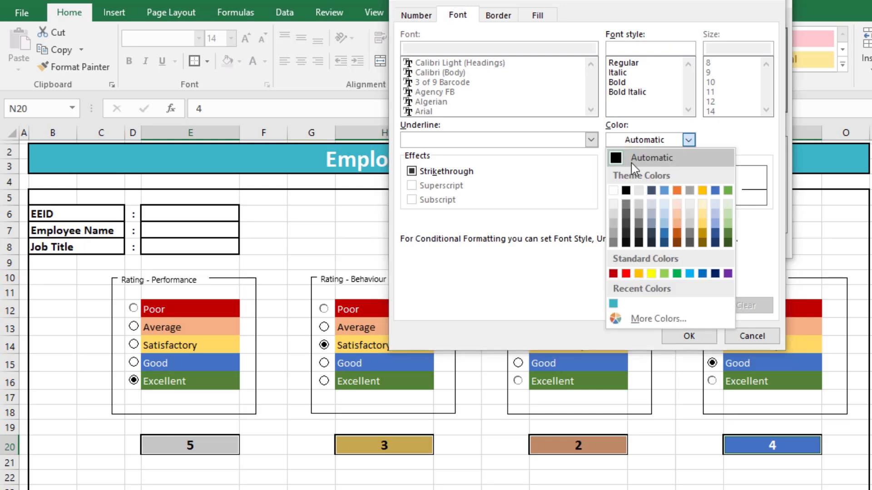
click(614, 191)
click(686, 336)
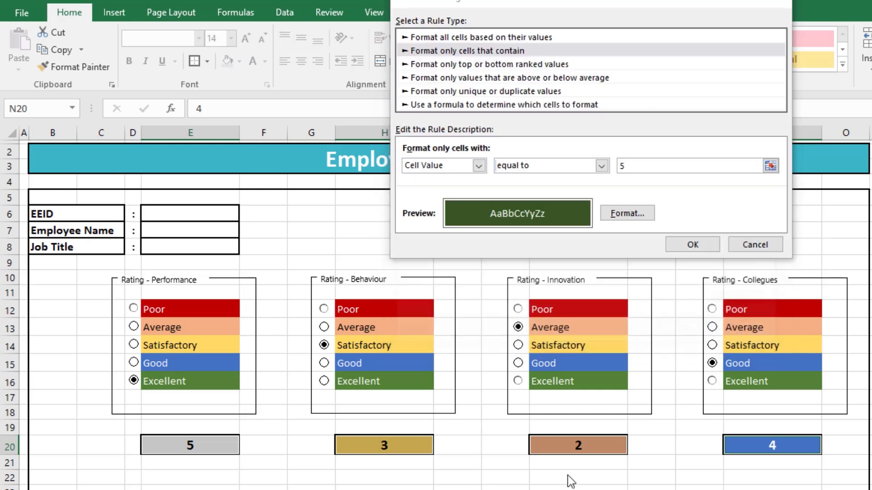
click(672, 244)
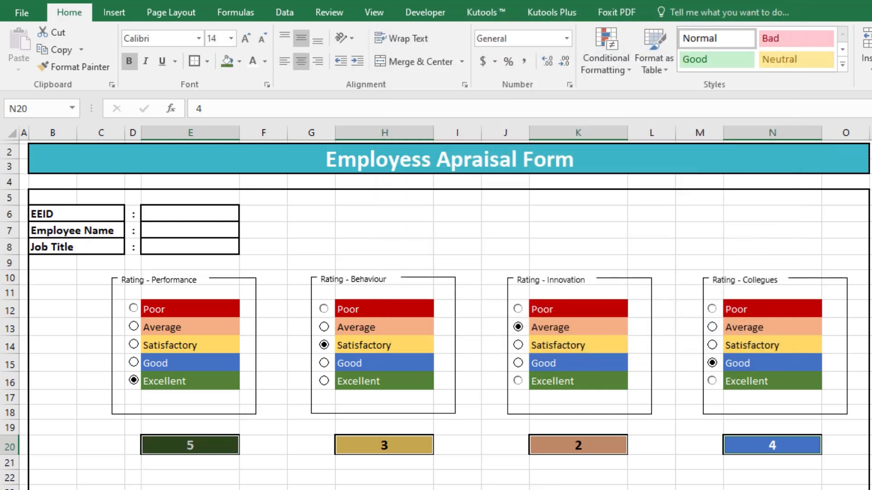
Step: Test the color rules by choosing Good, Satisfactory, Average, Poor and Excellent in turn in the Performance rating group
click(504, 488)
click(139, 363)
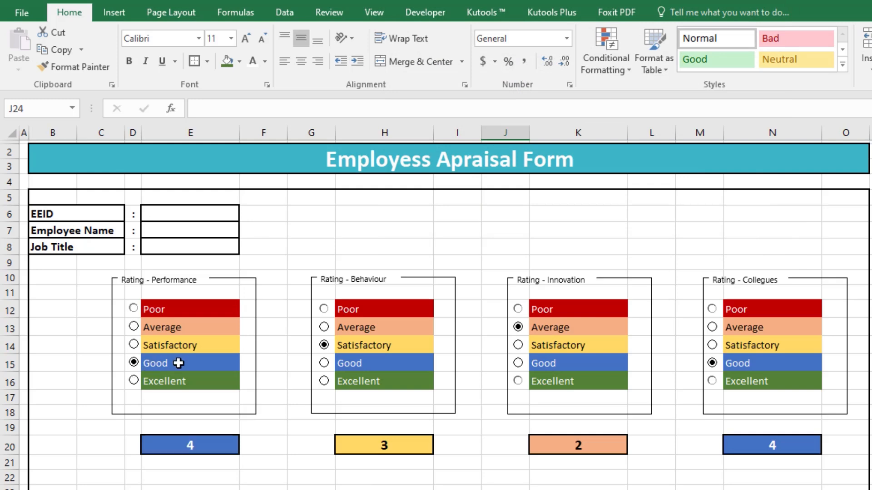
click(168, 350)
click(133, 345)
click(133, 326)
click(133, 308)
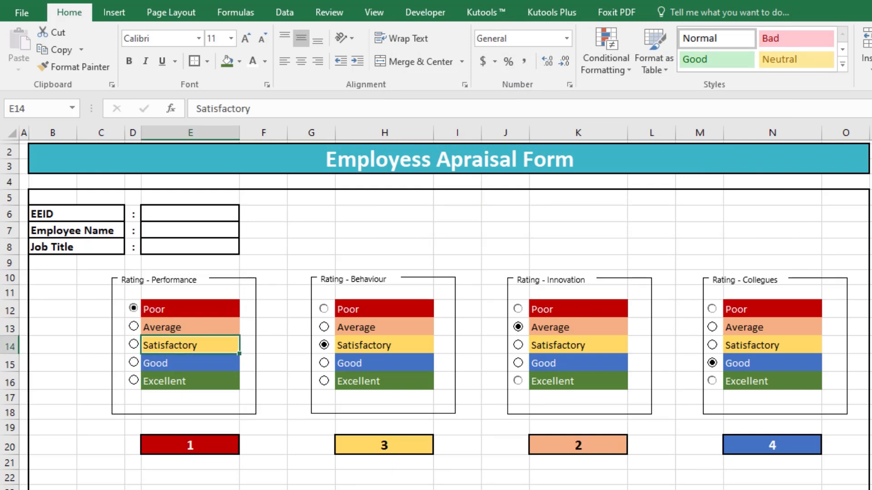
click(134, 381)
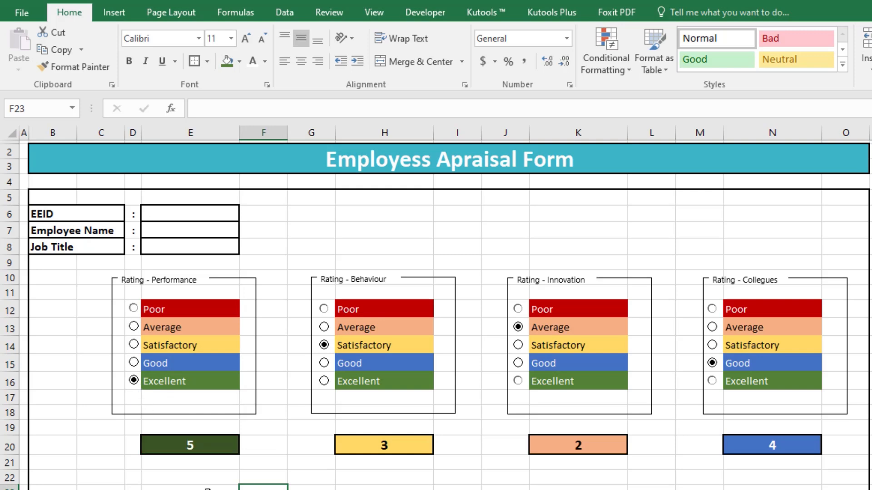
click(198, 478)
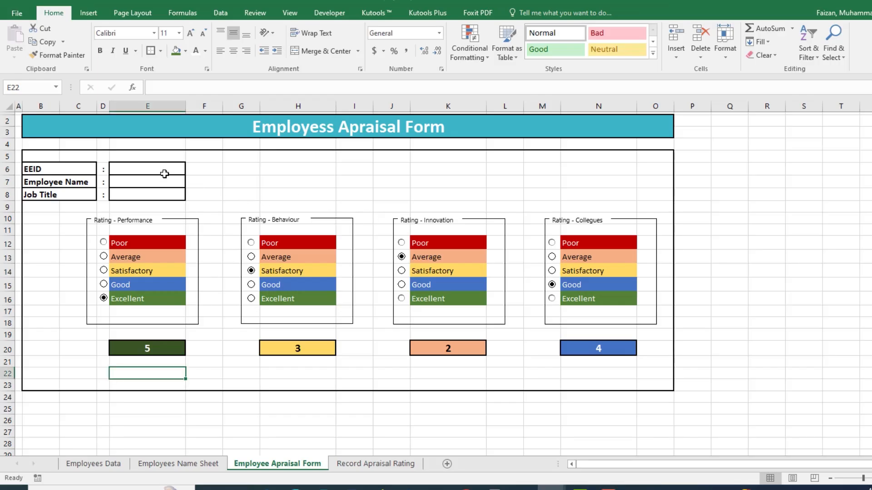
Step: Check the EEID column on the Employees Name Sheet, and start a List data validation on the form's EEID entry cell E6
click(211, 218)
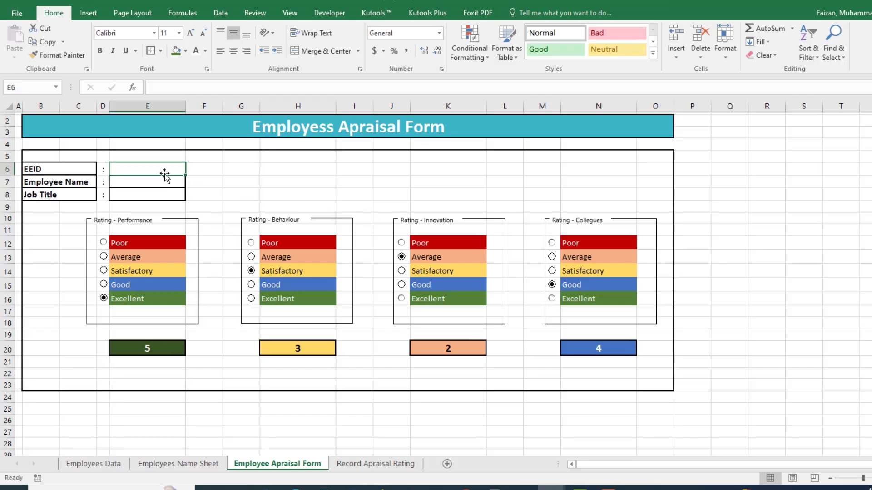
click(177, 467)
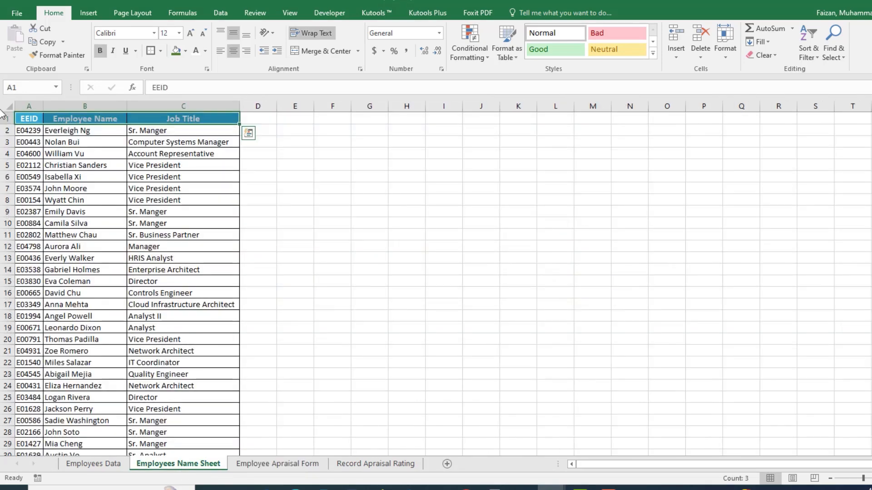
click(28, 131)
click(274, 464)
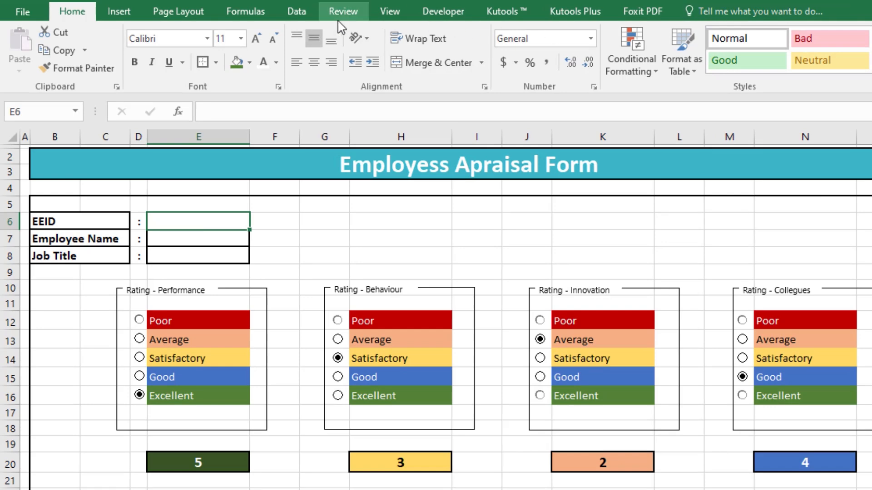
click(296, 11)
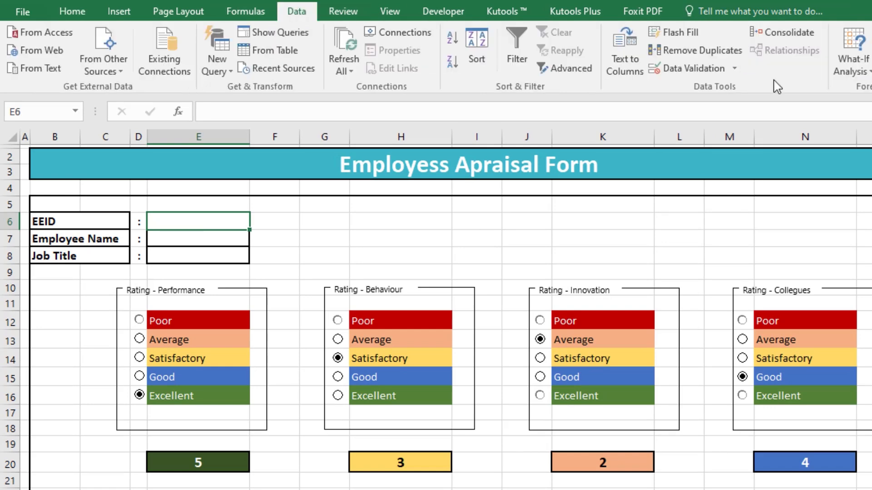
click(702, 69)
drag(579, 3, 408, 114)
click(384, 180)
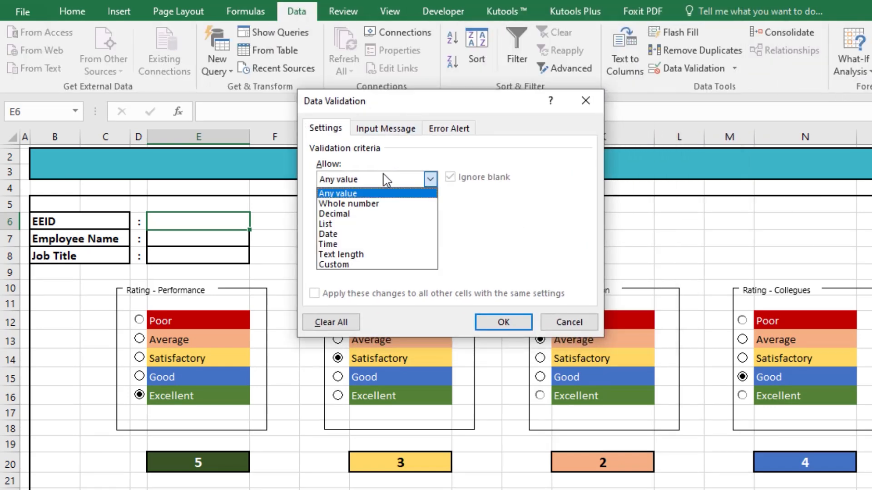
click(341, 224)
Step: Set the list source to the EEIDs in A2:A88 of the Employees Name Sheet, and apply the validation
click(521, 243)
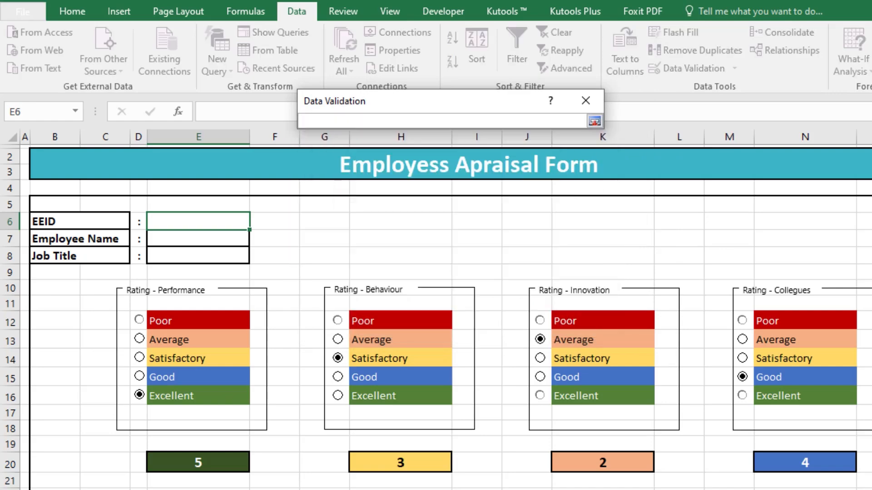
key(ctrl+Page_Down)
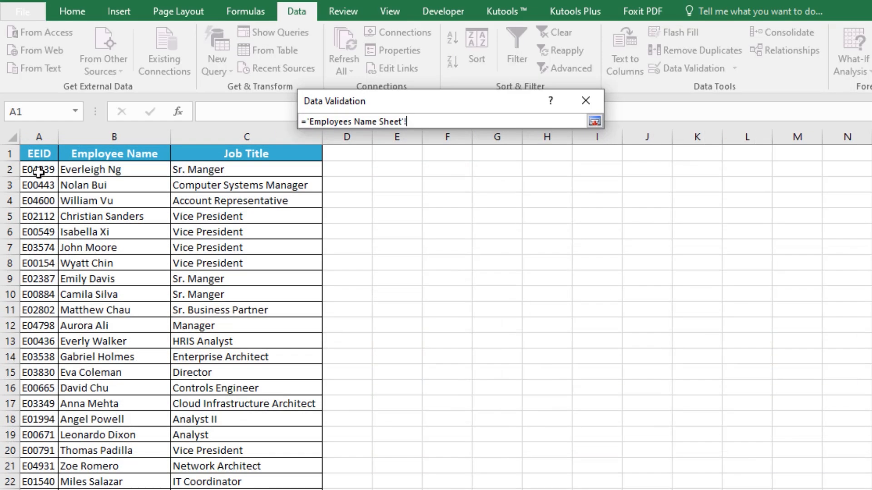
click(38, 171)
key(ctrl+shift+Down)
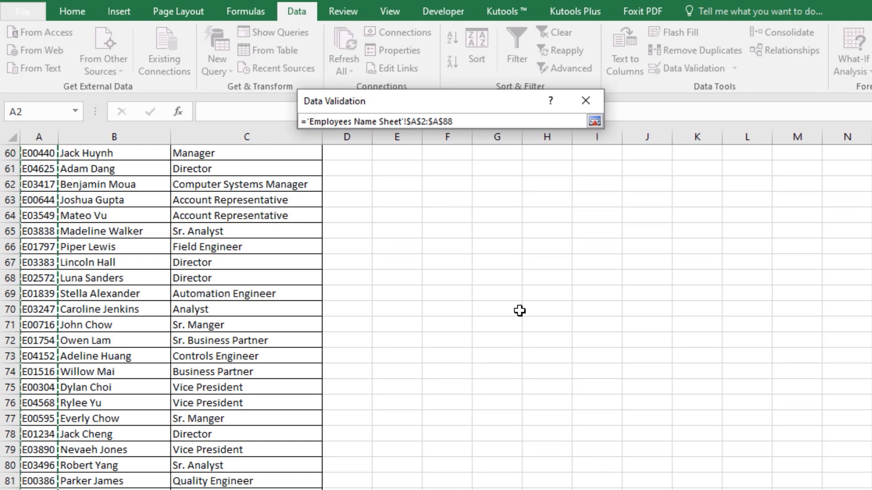
key(Return)
click(513, 321)
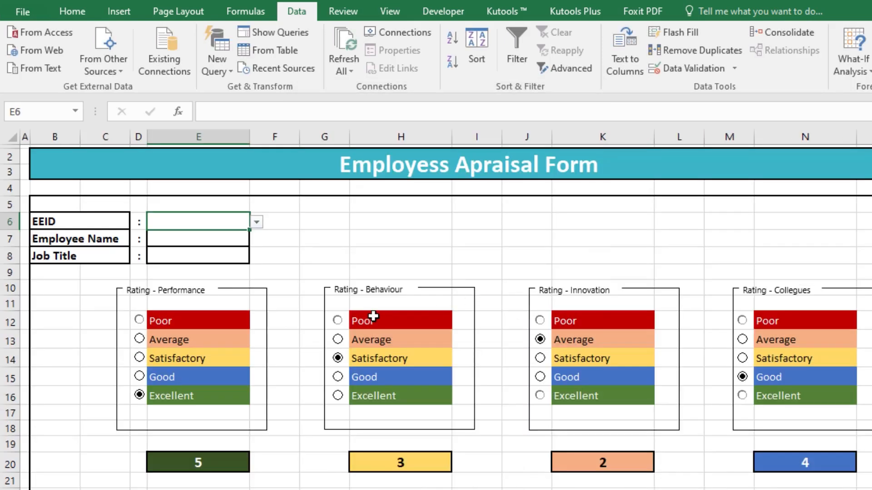
Step: Try the EEID drop-down list by choosing one employee ID and replacing it with another
click(255, 223)
click(225, 252)
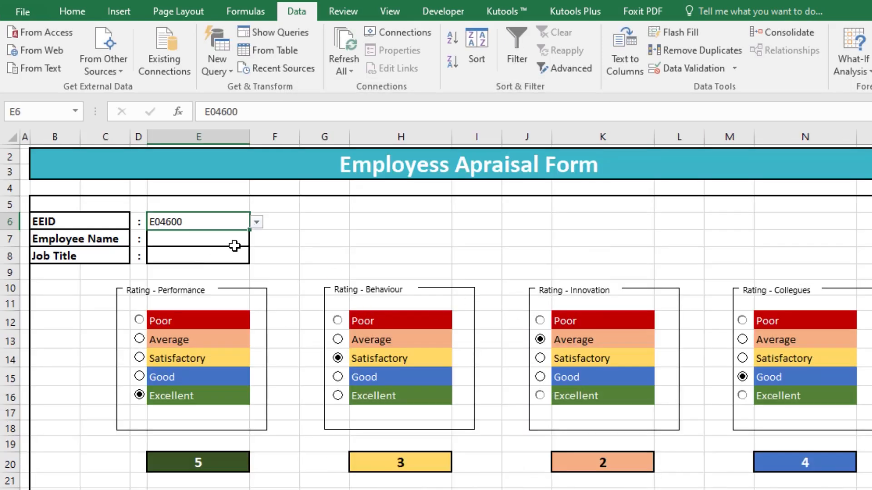
click(257, 222)
click(229, 246)
Step: Start a VLOOKUP formula in the form's Employee Name cell E7 with the EEID cell E6 as lookup value
click(228, 239)
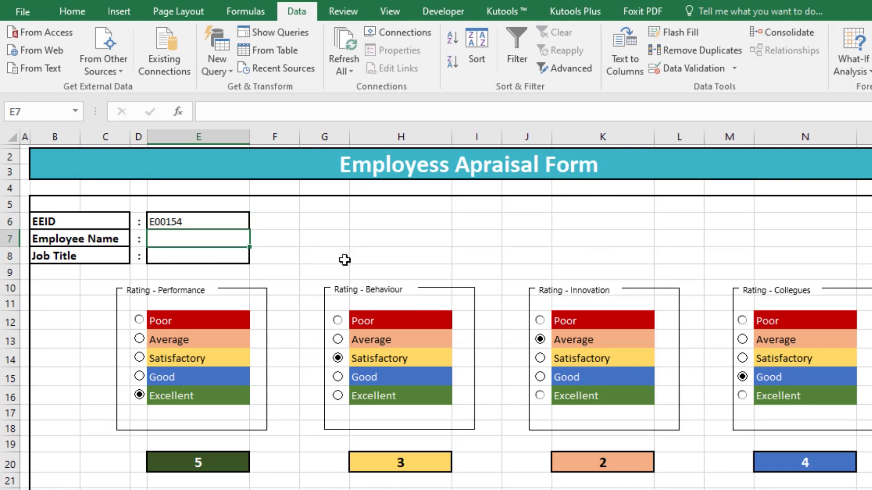
text(=Vlookup()
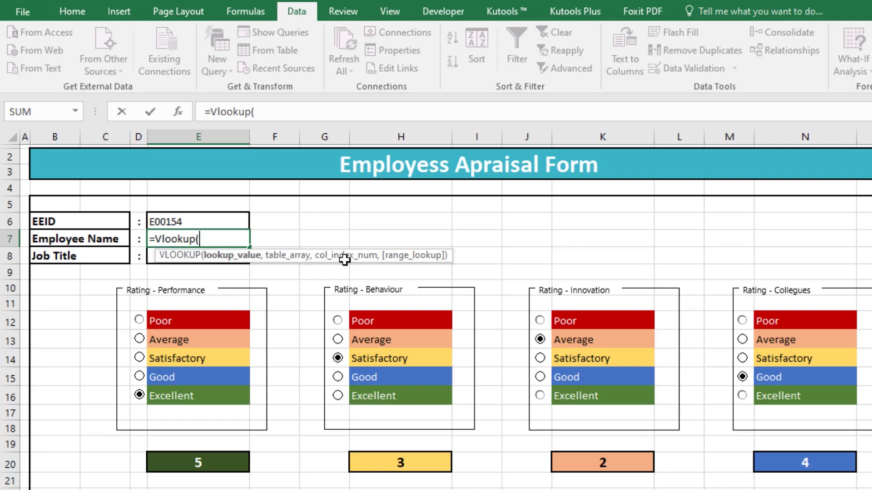
key(Up)
text(,)
Step: Complete the VLOOKUP with absolute range A2:C88 of the Employees Name Sheet as table array, column index 2 and range lookup 0
key(ctrl+Page_Down)
click(39, 168)
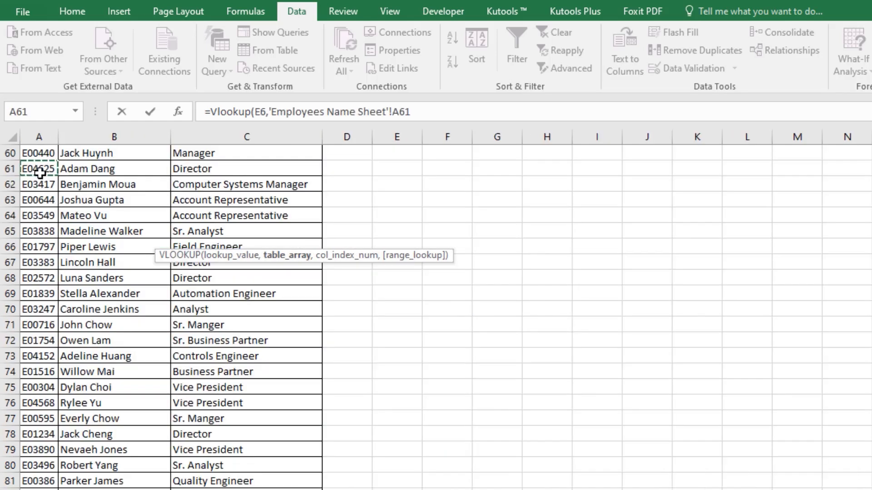
scroll(40, 172, up, 20)
click(40, 172)
key(shift+Right)
key(shift+Right)
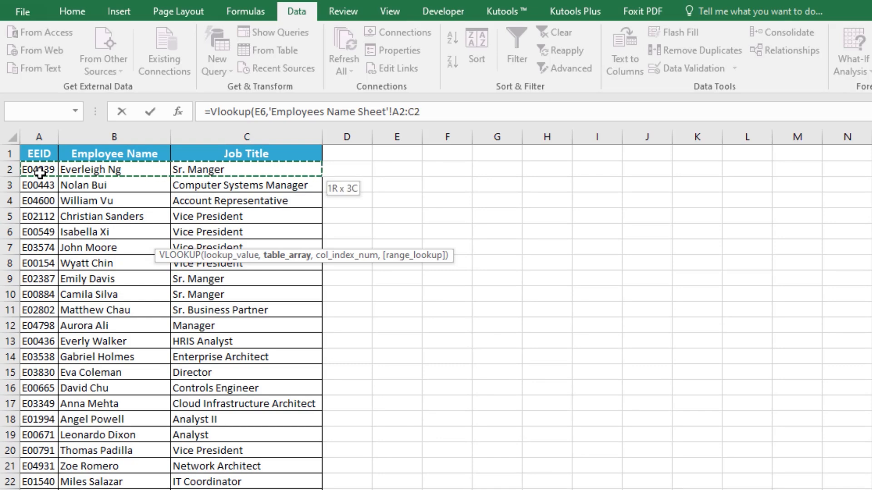
key(ctrl+shift+Down)
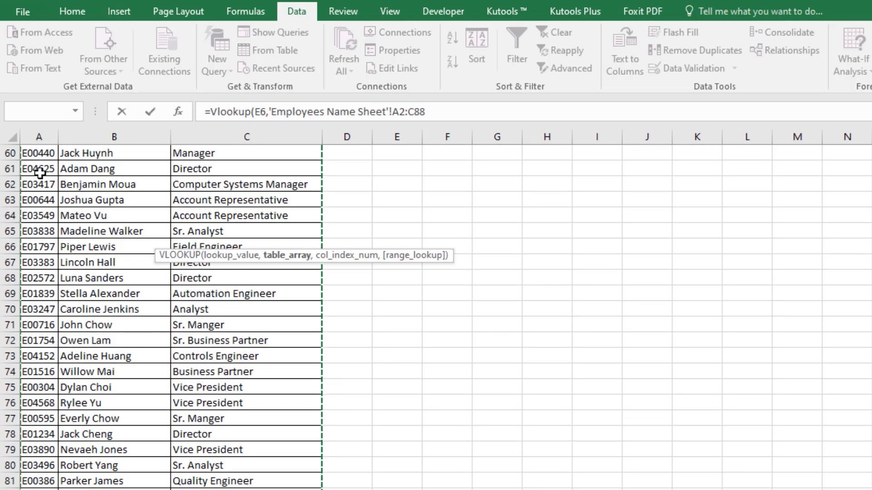
key(F4)
text(,2,0)
key(Return)
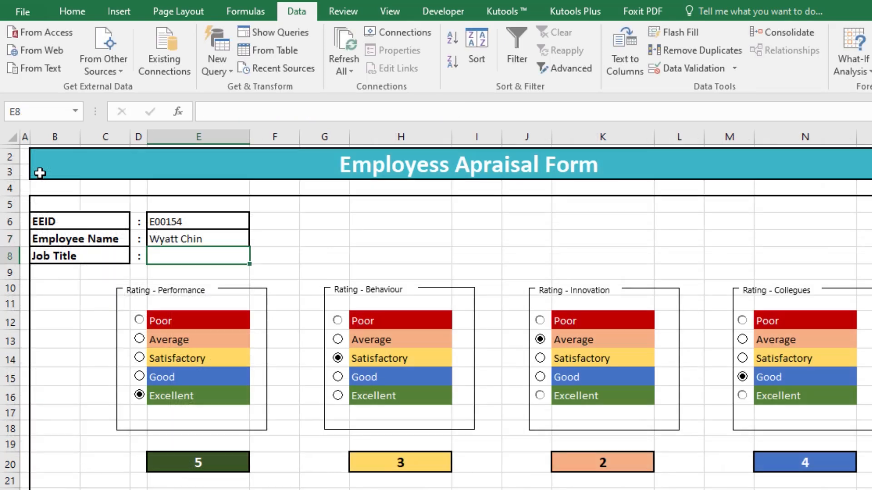
Step: Make the lookup value in E7's VLOOKUP formula the absolute reference $E$6
double_click(188, 237)
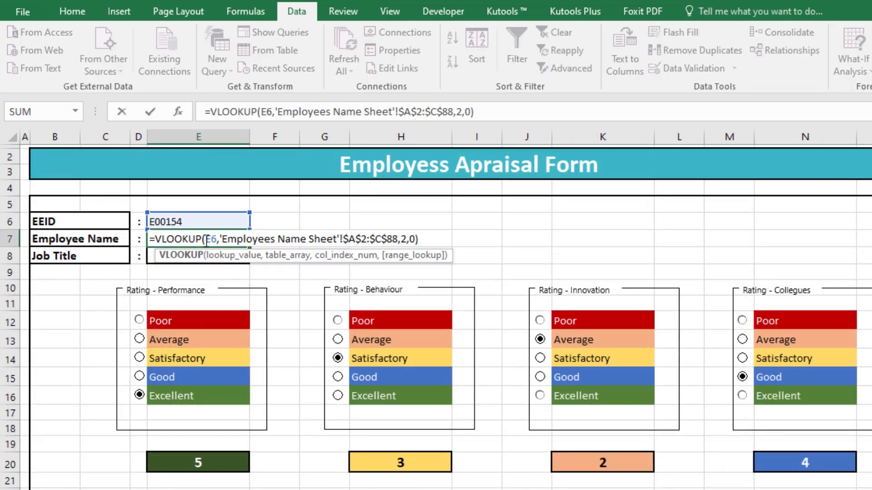
double_click(222, 243)
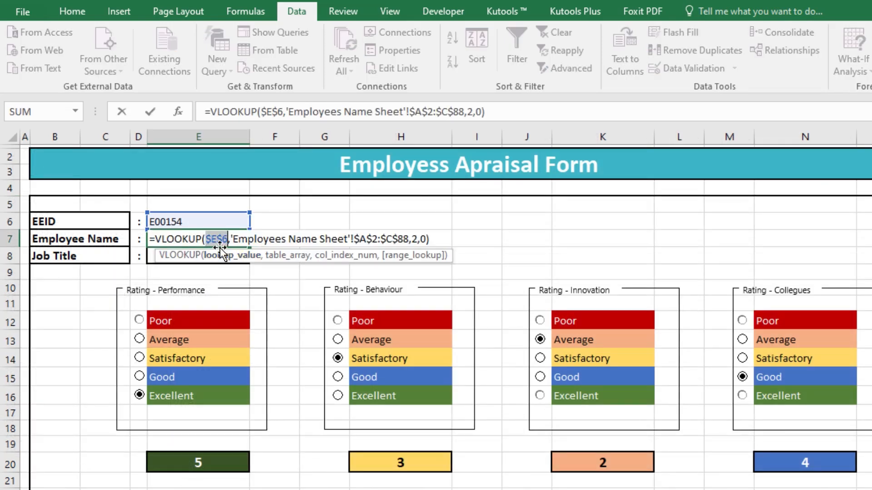
key(Return)
Step: Copy the lookup formula from E7 into the Job Title cell E8, and set its column index to 3
right_click(210, 239)
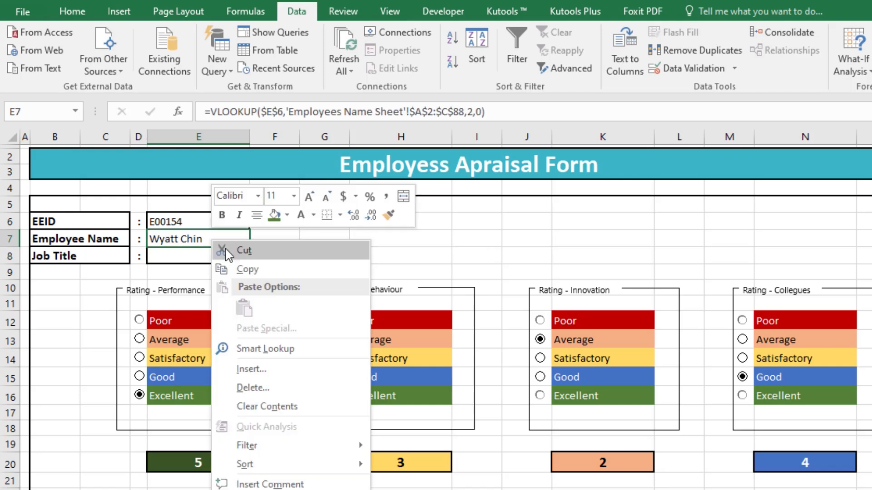
click(245, 269)
click(210, 257)
right_click(211, 259)
click(237, 331)
double_click(223, 255)
double_click(415, 255)
text(3)
key(Return)
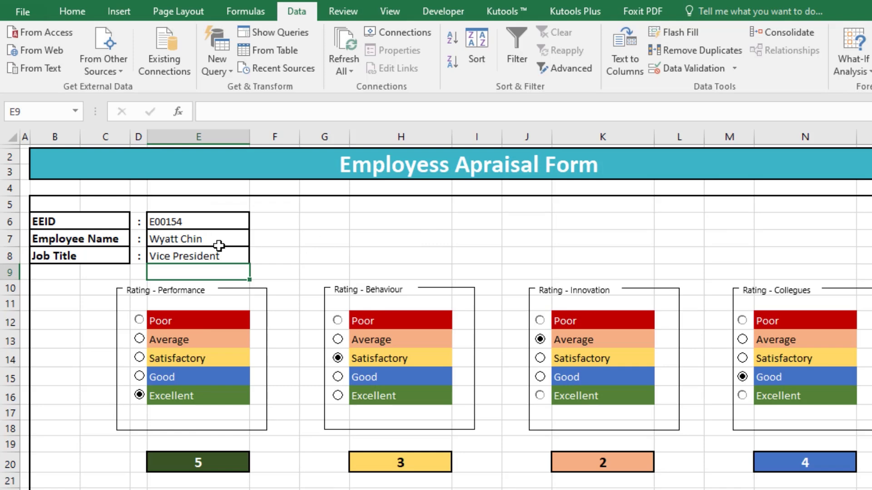
Step: Test the name and job title lookups by choosing three different employee IDs in turn from the EEID drop-down list
click(221, 226)
click(256, 222)
click(214, 268)
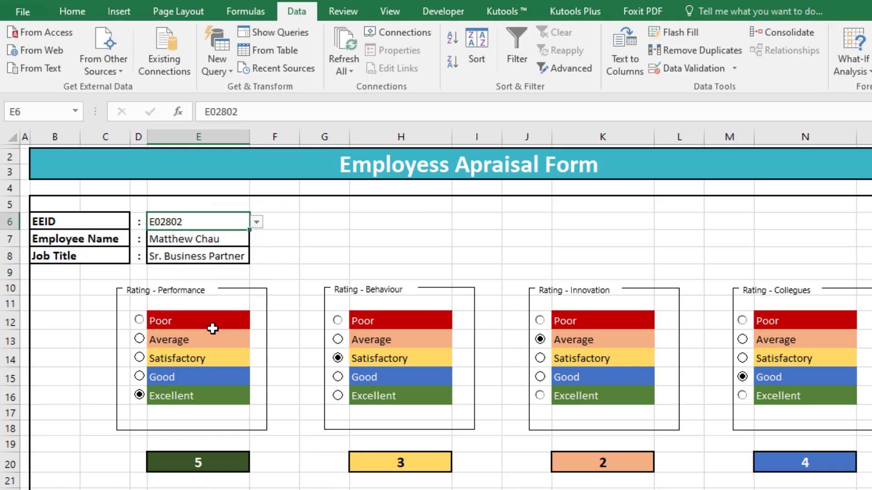
click(256, 222)
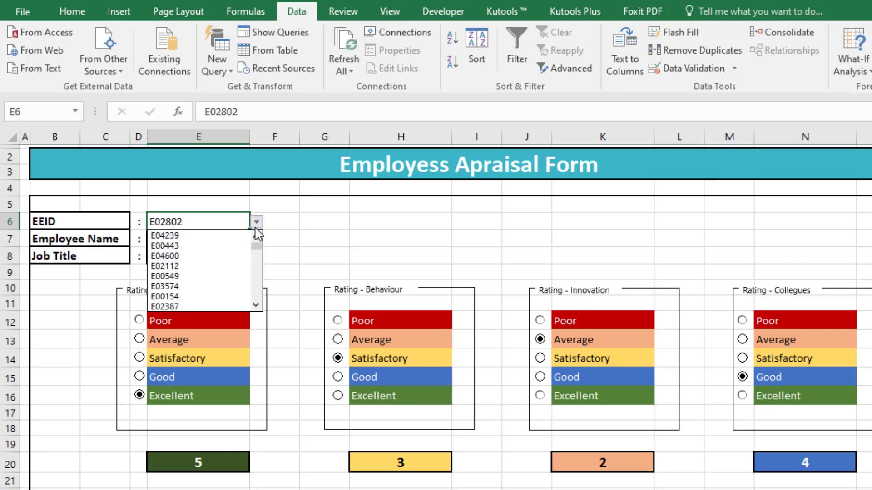
click(229, 246)
click(274, 271)
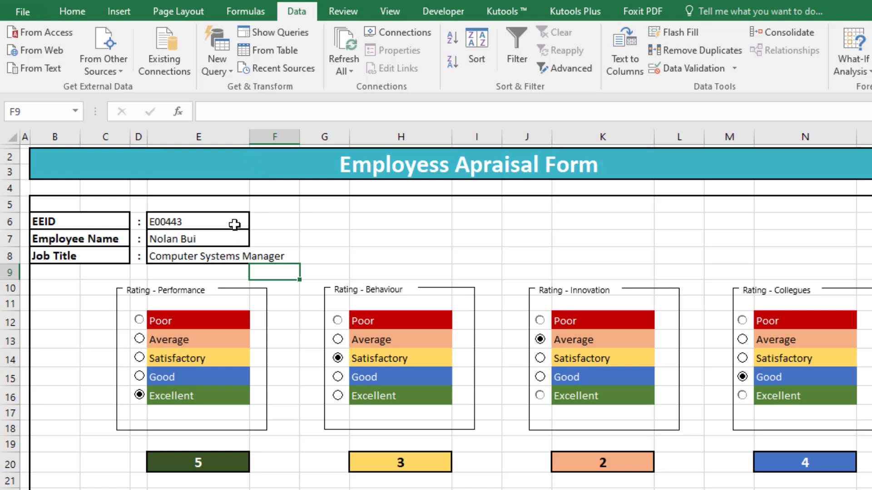
click(234, 227)
click(258, 224)
click(227, 254)
click(275, 270)
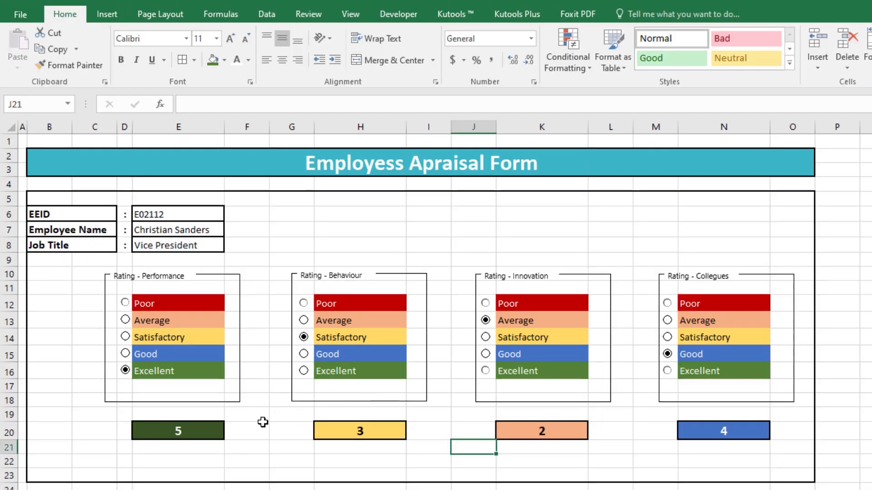
Step: Copy the employee details E6:E8 and paste them as transposed values into A2 of the Record Apraisal Rating sheet
click(263, 423)
drag(198, 214, 200, 245)
right_click(206, 253)
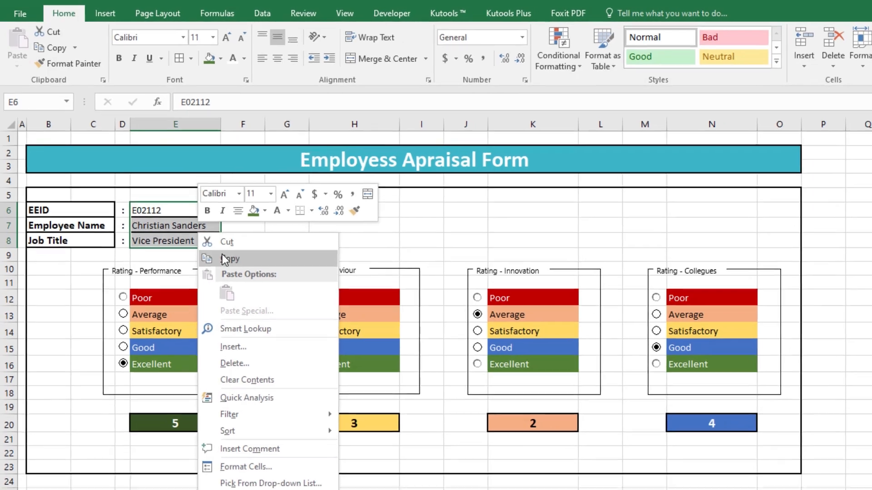
click(222, 255)
click(379, 475)
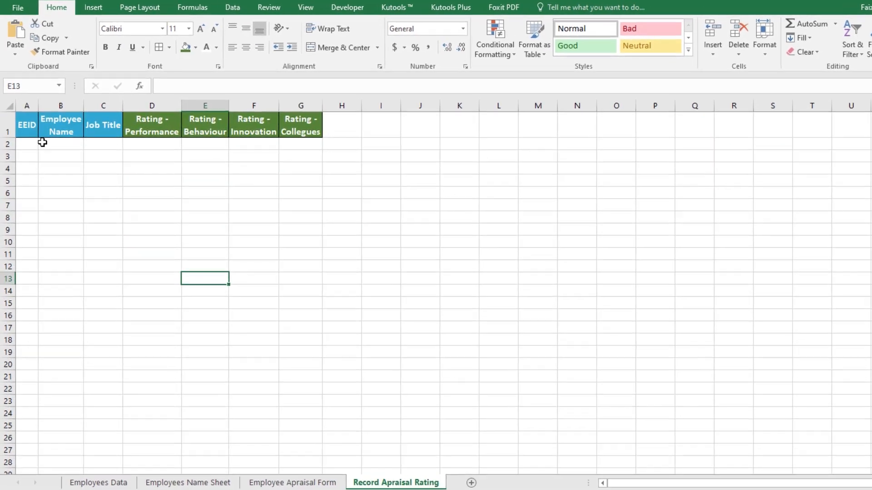
right_click(34, 143)
click(77, 207)
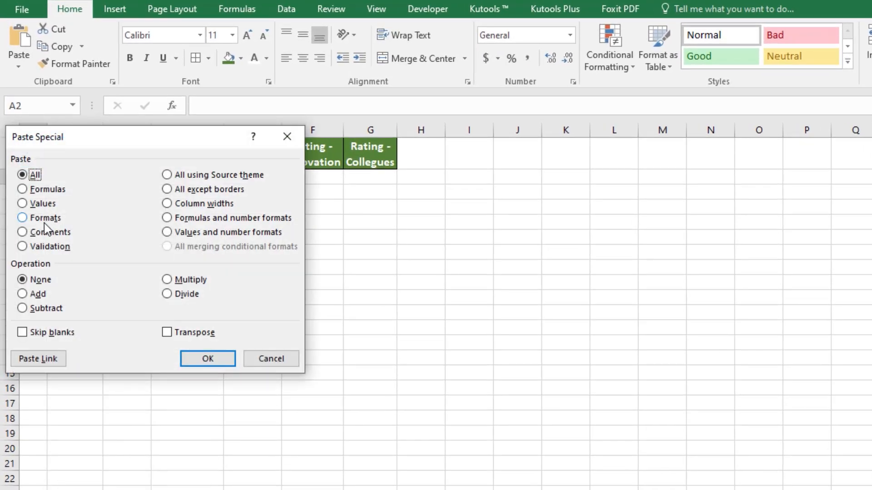
click(42, 204)
click(213, 358)
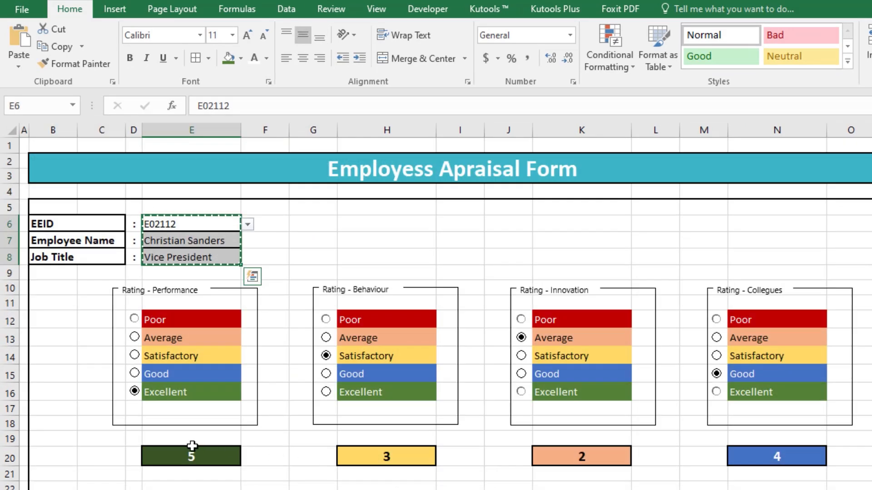
Step: Copy the four rating results E20, H20, K20 and N20 and paste them as values from D2 on the Record Apraisal Rating sheet
click(192, 443)
click(172, 459)
click(405, 459)
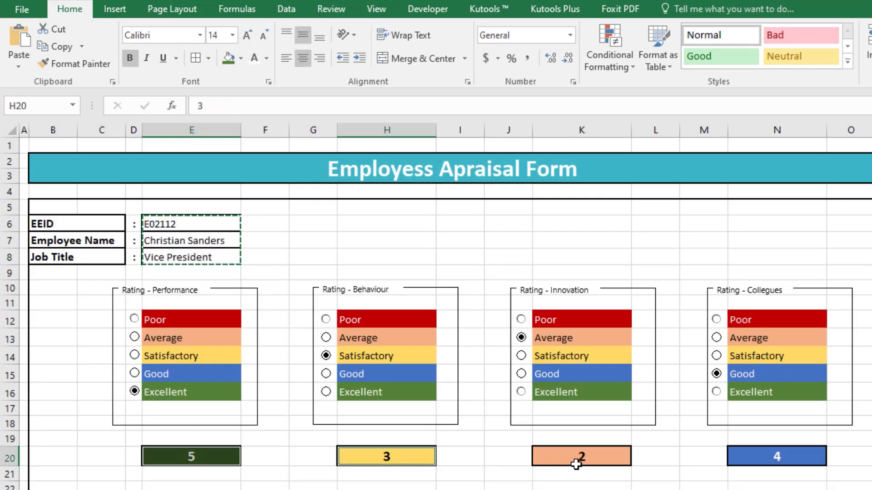
click(580, 459)
click(762, 460)
right_click(762, 459)
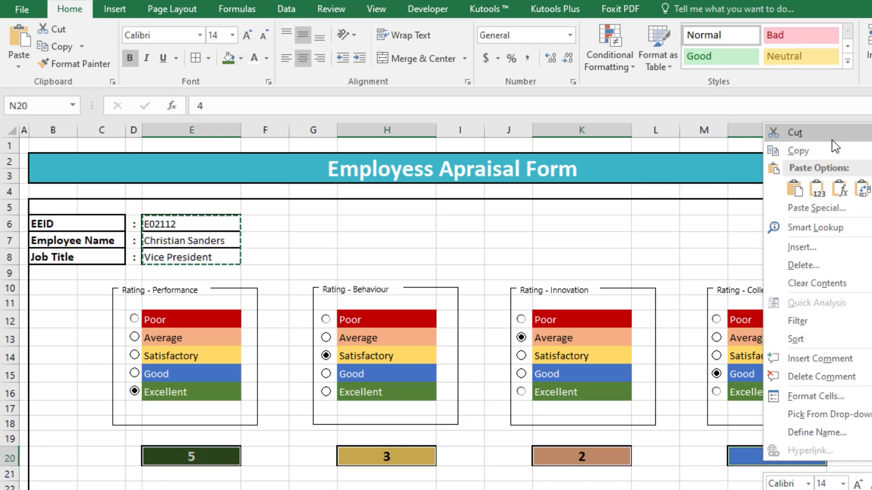
click(812, 147)
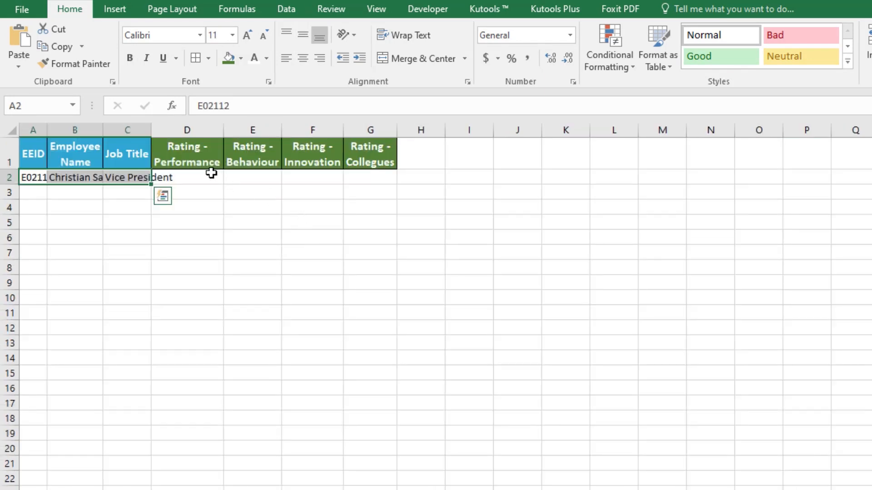
right_click(211, 173)
click(265, 235)
click(271, 240)
Step: Autofit columns A to G of the record sheet, and middle-align all cells vertically
drag(29, 129, 389, 131)
double_click(397, 130)
click(480, 179)
click(9, 127)
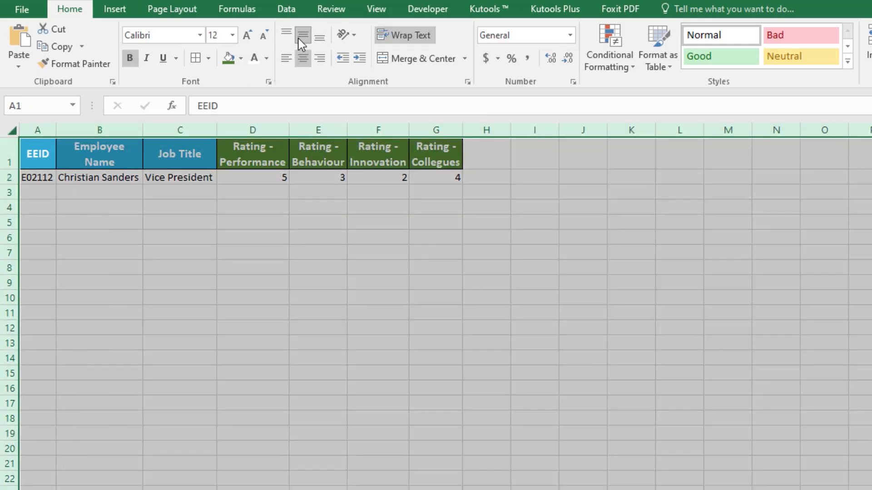
click(252, 207)
Step: Add borders to the recorded row A2:G2, and center the ratings in D2:G2 horizontally
drag(40, 178, 456, 179)
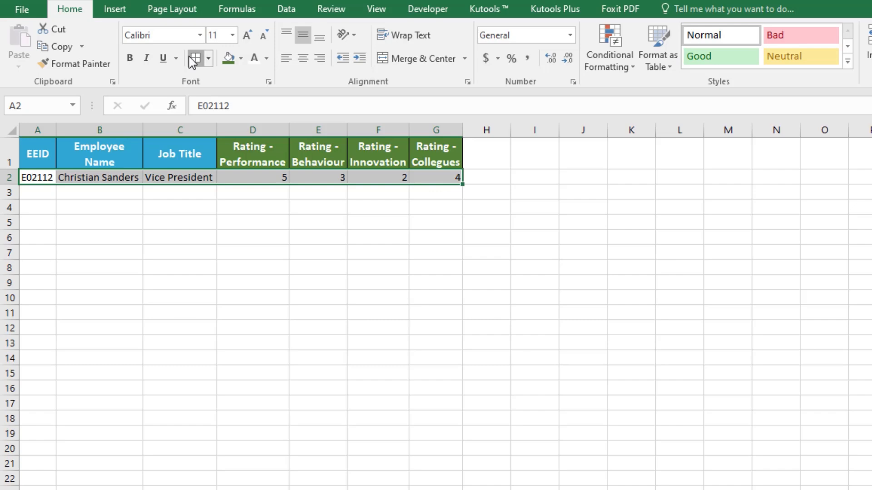
drag(253, 178, 424, 175)
click(303, 59)
click(243, 238)
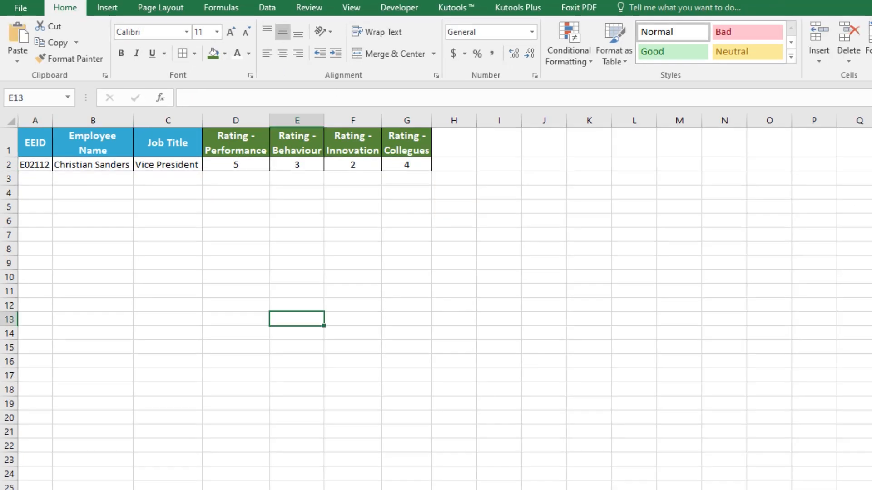
Step: Return to the appraisal form and choose another employee ID from the EEID drop-down list
click(234, 489)
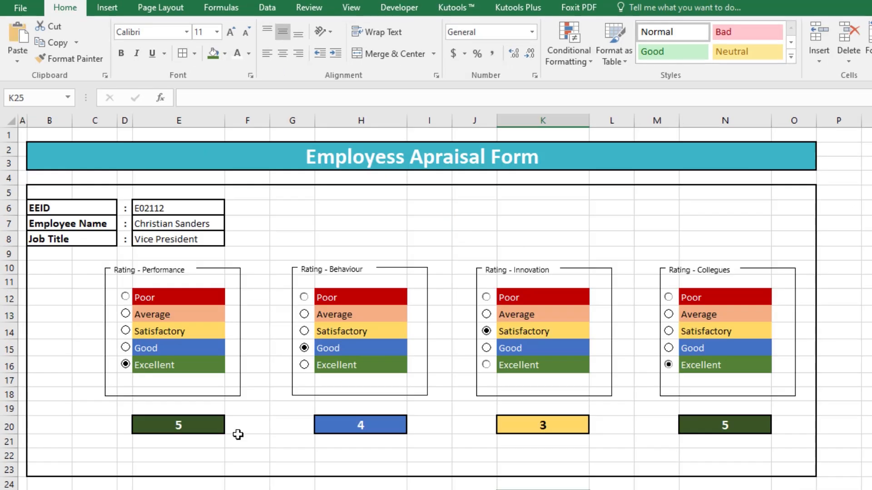
click(202, 213)
click(231, 208)
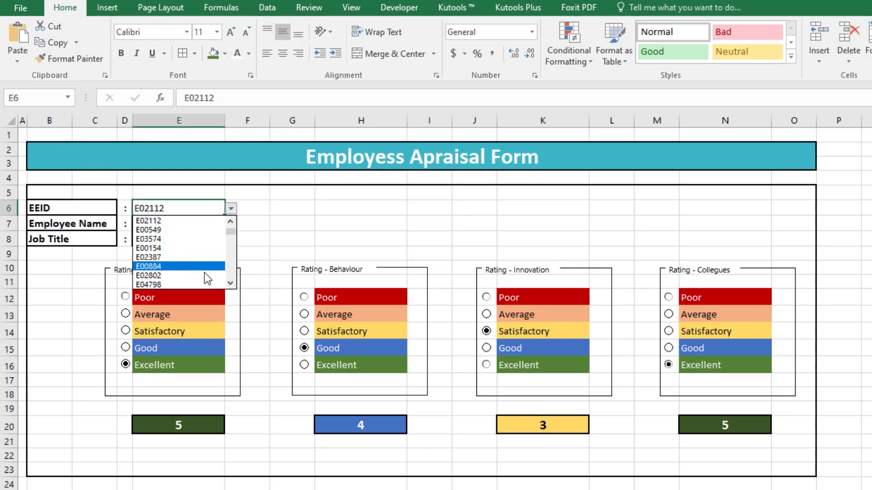
click(171, 257)
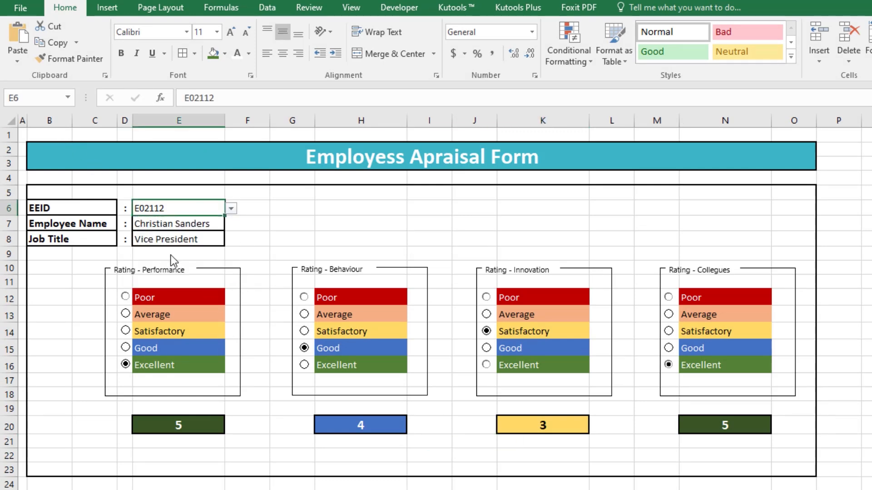
click(262, 359)
click(206, 420)
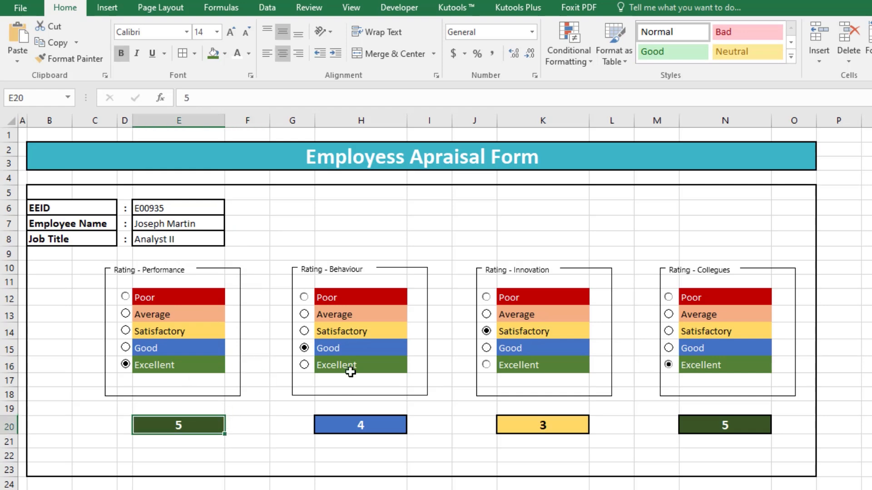
Step: Set the Behaviour and Innovation ratings to Excellent, and choose Good and Satisfactory in turn for the Collegues rating
click(304, 365)
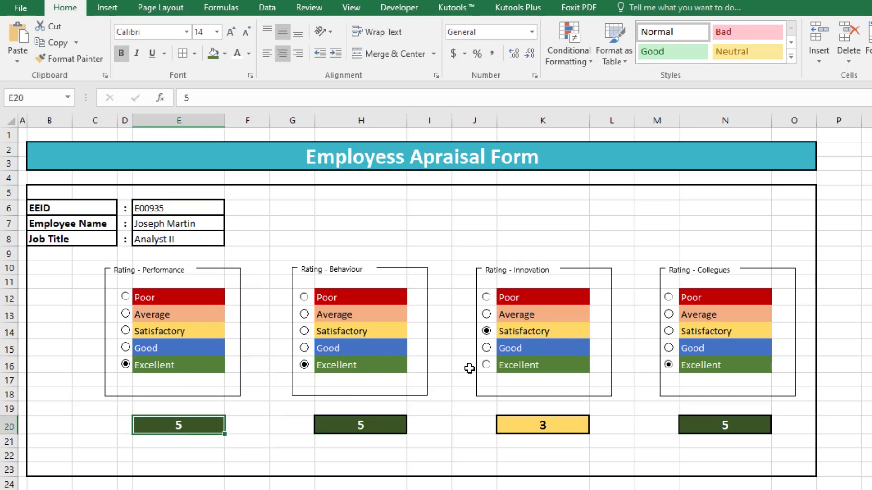
click(486, 365)
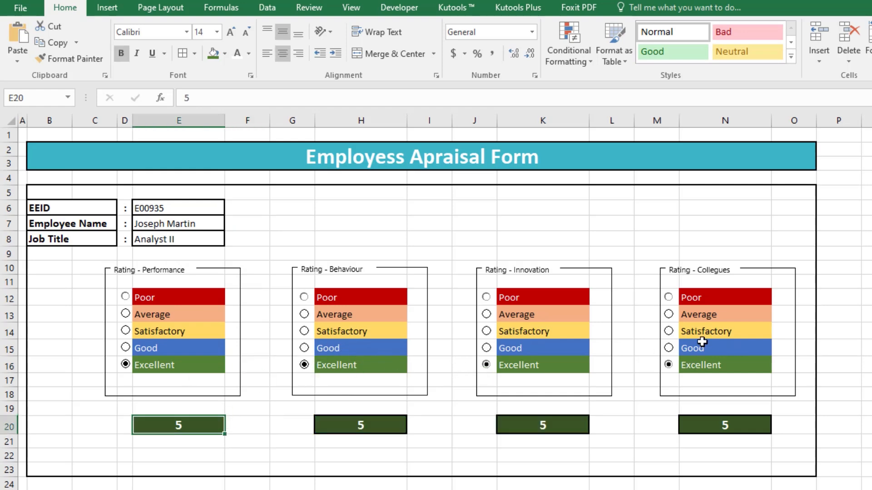
click(669, 348)
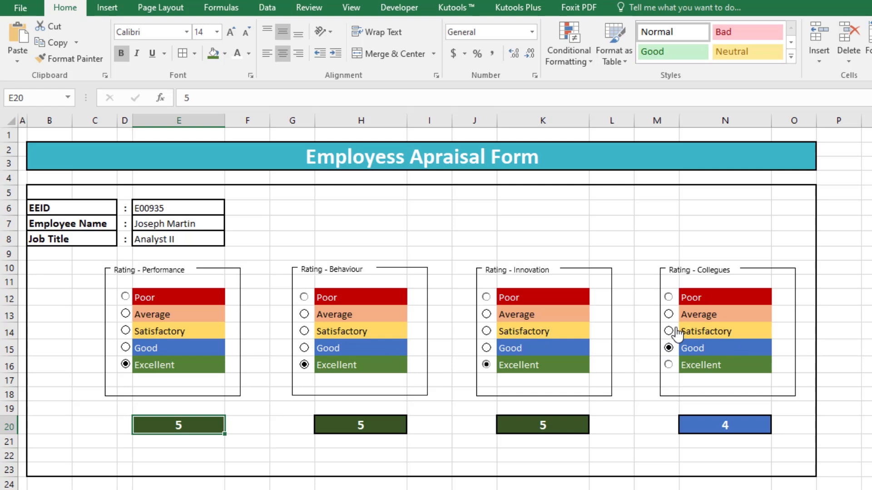
click(676, 333)
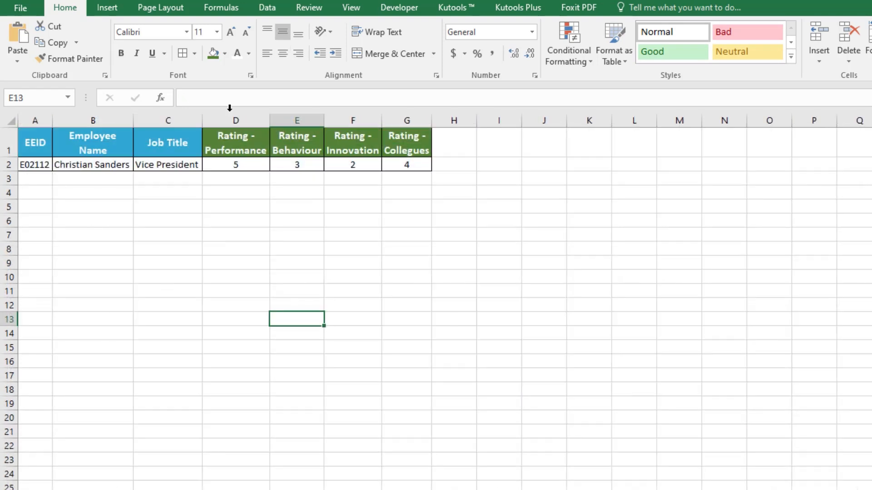
Step: On the Record Apraisal Rating sheet, start recording a macro named Rating in This Workbook, replacing the existing macro of that name
click(399, 7)
click(115, 32)
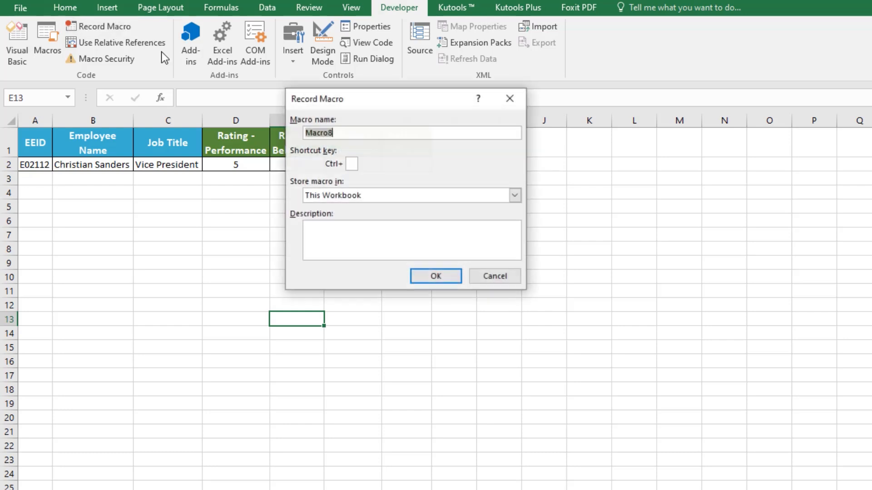
text(Rating)
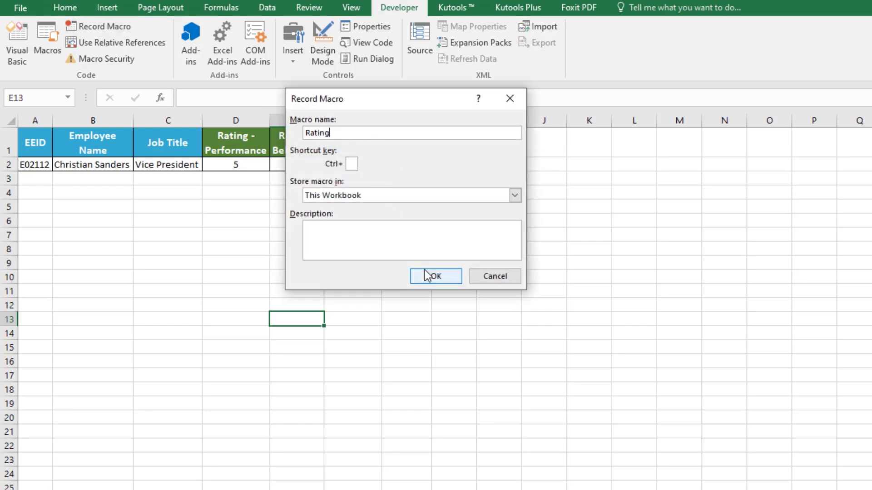
click(427, 275)
click(510, 322)
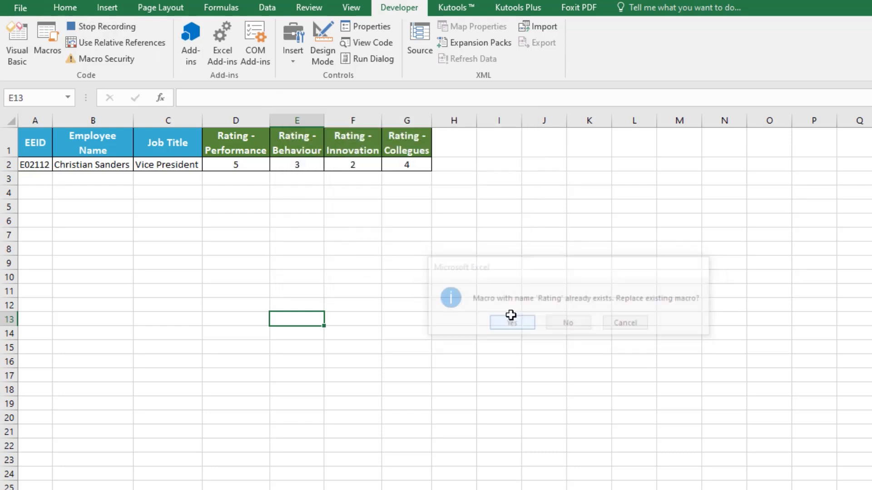
Step: Insert a blank row above row 2 on the Record Apraisal Rating sheet
click(68, 215)
click(12, 165)
click(352, 489)
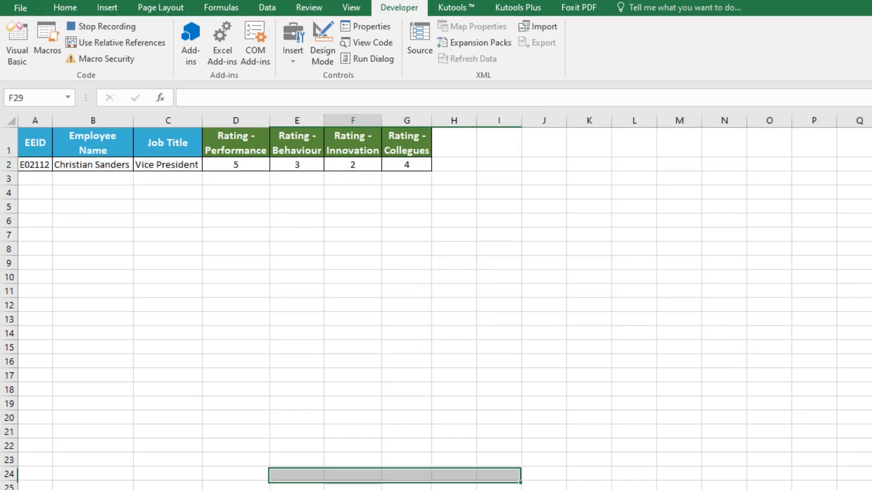
key(ctrl+Page_Up)
key(ctrl+Page_Down)
click(5, 167)
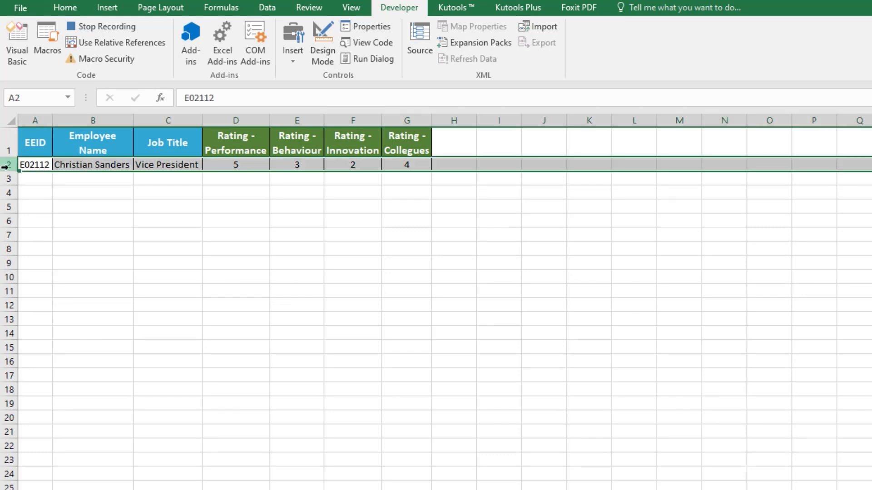
right_click(5, 167)
click(43, 266)
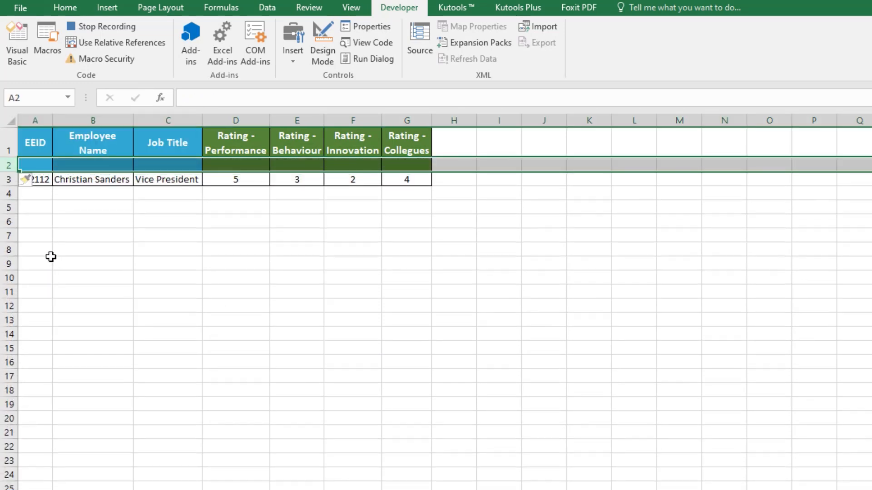
Step: Clear the inherited header formatting from the new blank row 2
click(105, 198)
drag(36, 180, 168, 179)
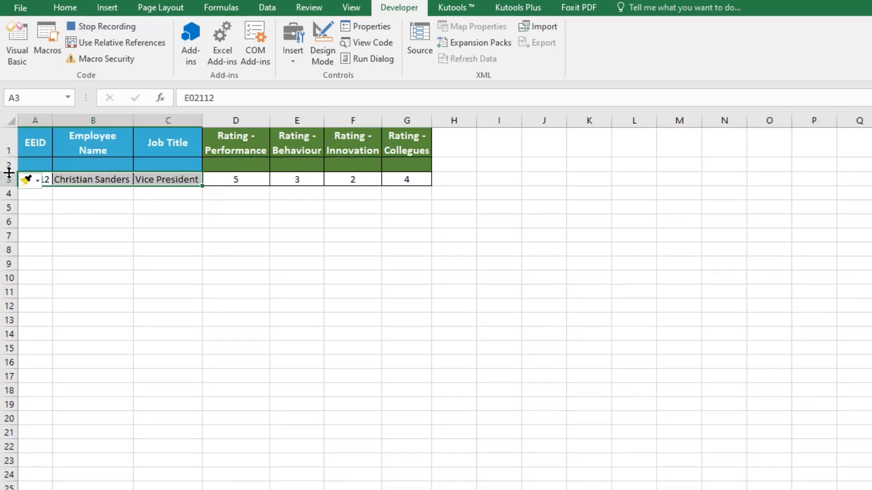
click(5, 165)
click(65, 7)
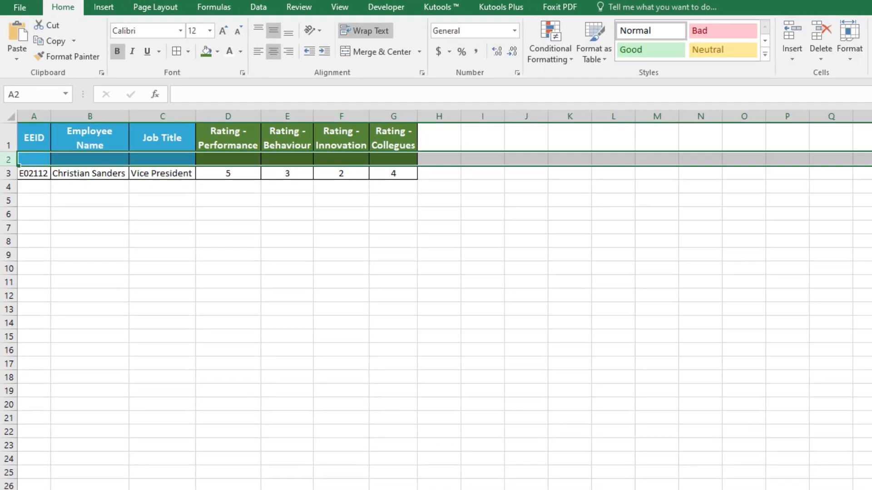
click(792, 49)
click(805, 66)
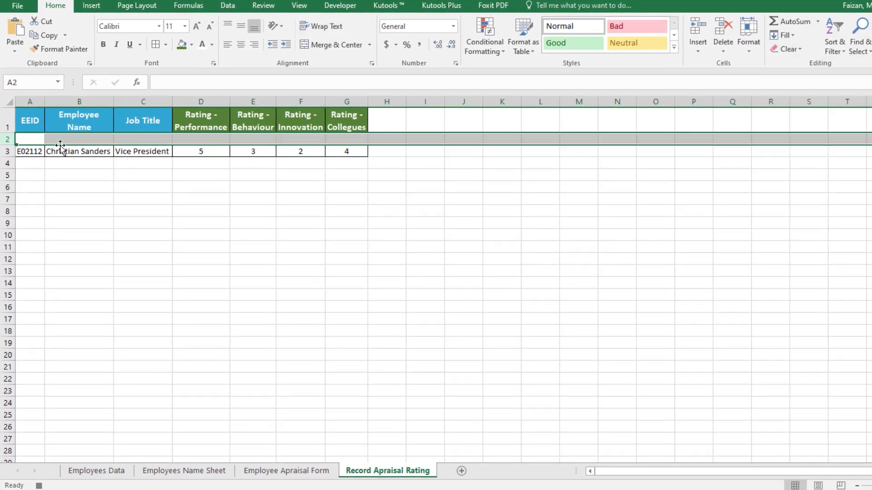
Step: Copy the formatting of row 3 onto row 2 with Format Painter
click(5, 151)
click(59, 49)
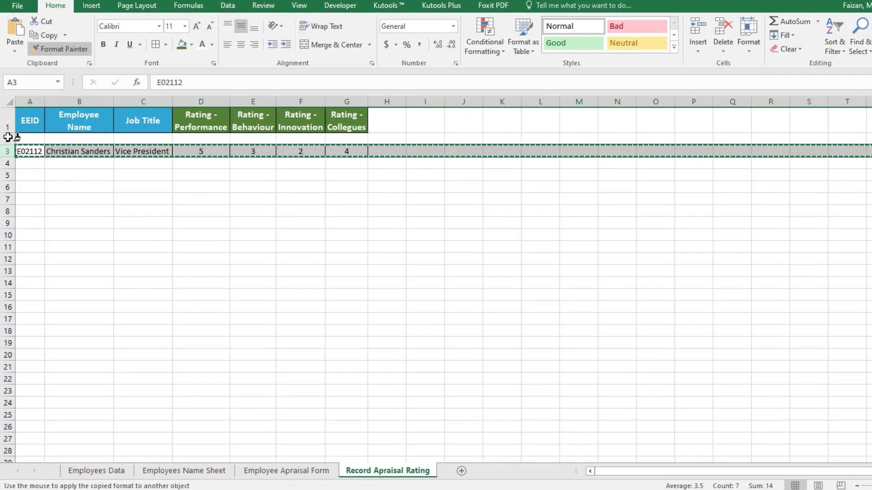
click(8, 139)
click(30, 187)
Step: Copy the employee details in E6:E8 of the Employee Apraisal Form and paste them as transposed values into A2:C2 of the record sheet
click(299, 471)
drag(129, 177, 131, 198)
right_click(131, 199)
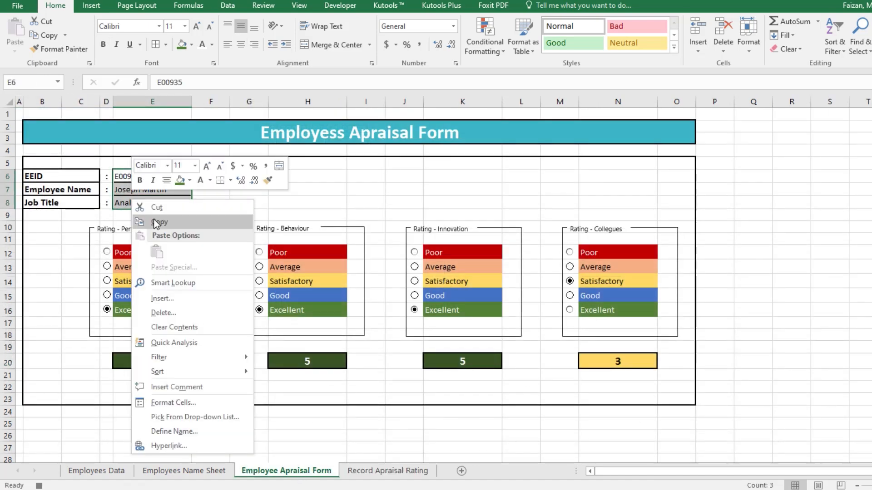
click(179, 220)
click(359, 472)
click(30, 139)
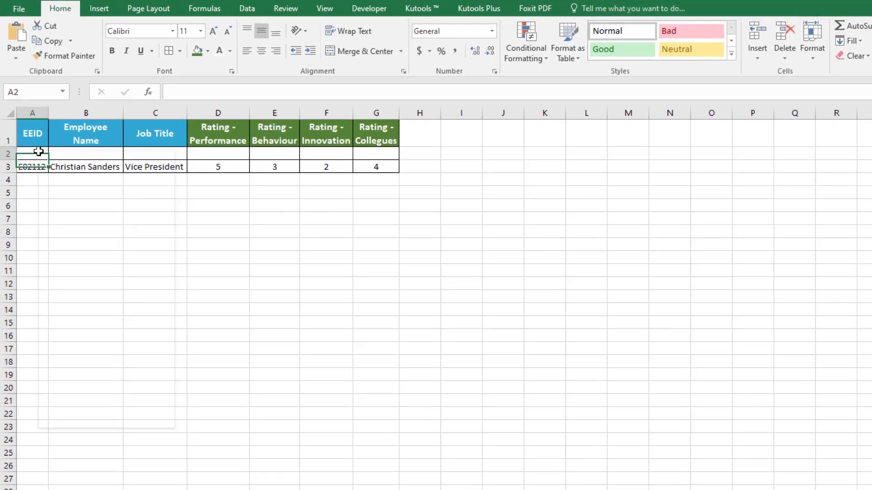
right_click(30, 139)
click(60, 204)
click(41, 186)
click(179, 303)
click(187, 325)
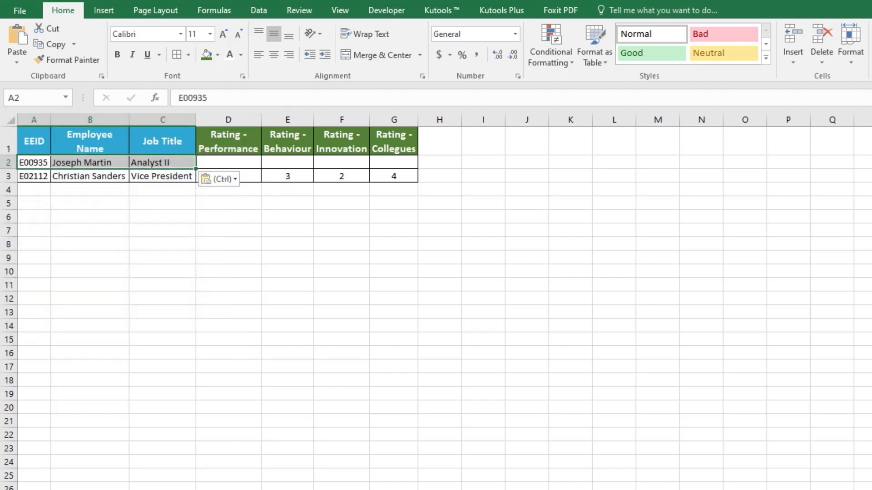
click(248, 489)
click(187, 417)
click(374, 410)
click(510, 415)
click(672, 412)
click(312, 435)
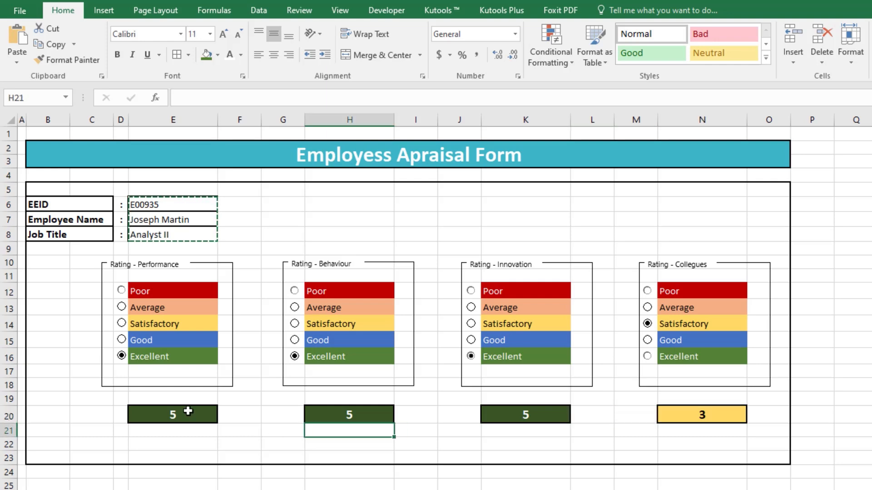
click(177, 410)
double_click(181, 445)
Step: Copy the ratings in E20, H20, K20 and N20 of the appraisal form and paste them as values into D2:G2 of the record sheet
click(163, 412)
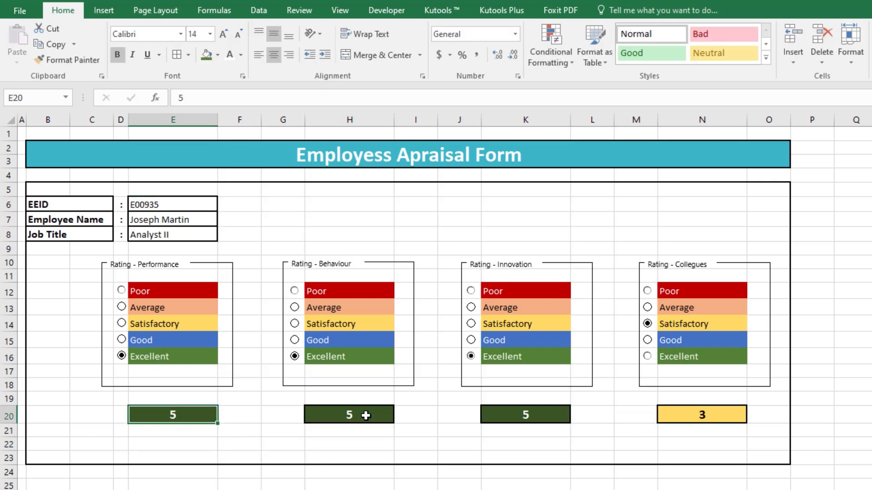
click(366, 414)
click(495, 413)
click(687, 413)
right_click(688, 413)
click(722, 76)
click(182, 488)
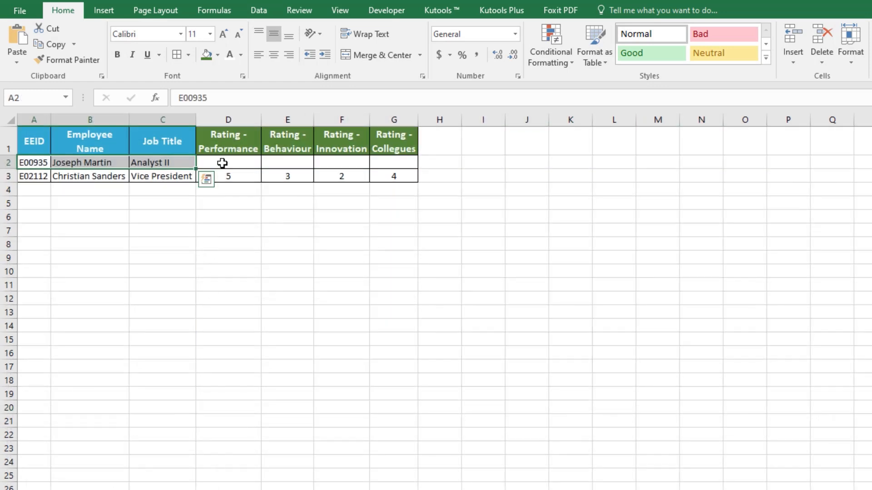
right_click(226, 163)
click(275, 222)
click(274, 222)
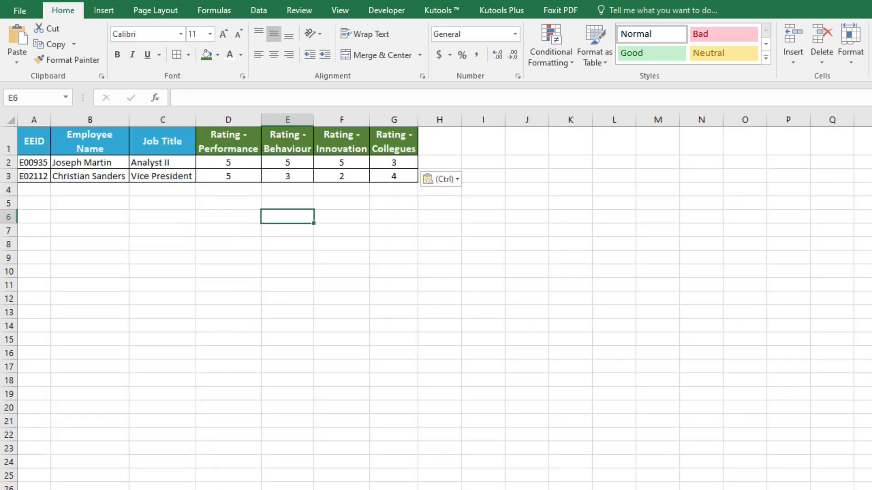
Step: Return to the Employee Apraisal Form sheet and stop recording the macro
click(122, 488)
double_click(192, 482)
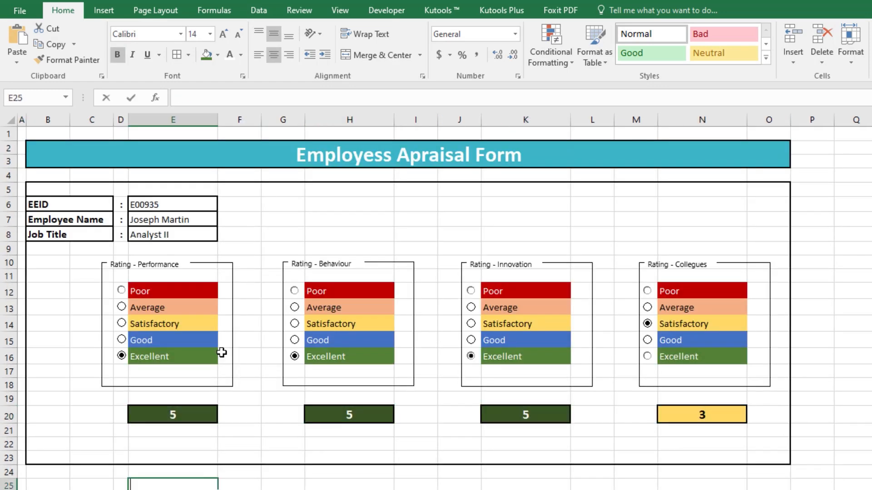
click(386, 10)
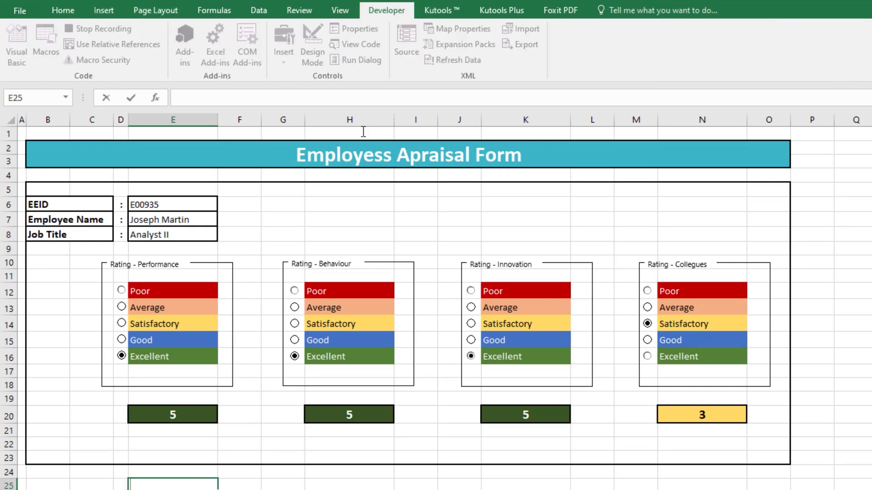
click(279, 484)
click(98, 28)
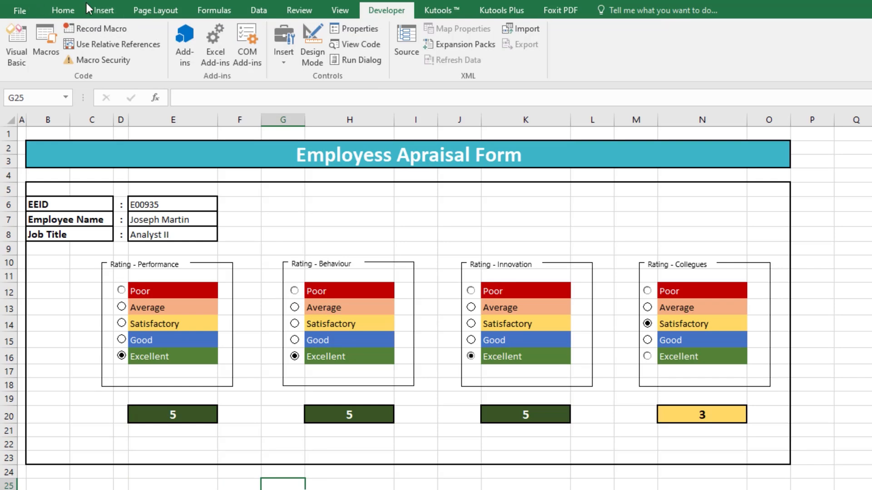
Step: Draw a rounded rectangle below the appraisal form and label it Rating Record
click(103, 10)
click(210, 29)
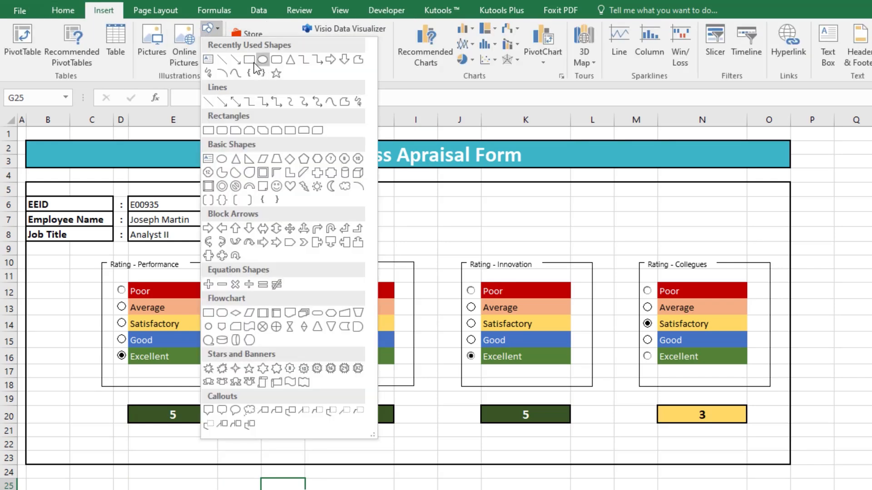
click(276, 61)
scroll(369, 436, down, 1)
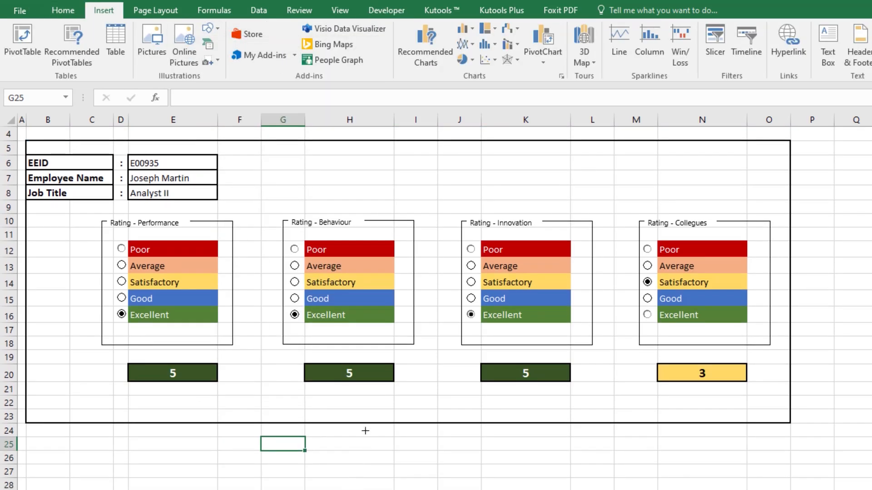
drag(394, 440, 514, 466)
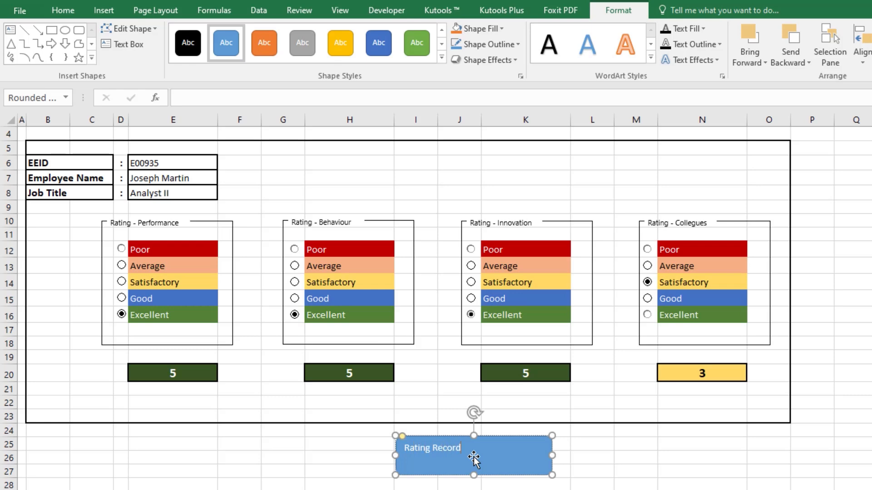
Step: Center the Rating Record label vertically and horizontally in its shape, and make the text bold at size 18
triple_click(434, 448)
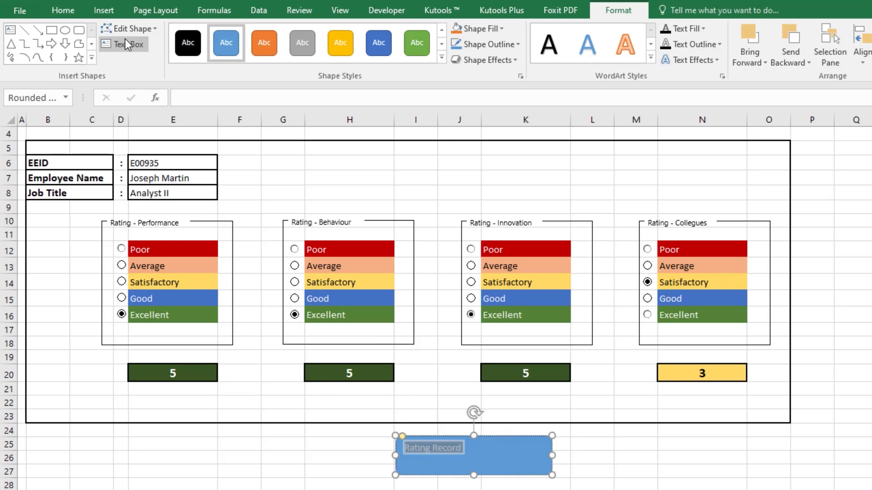
click(63, 10)
click(273, 34)
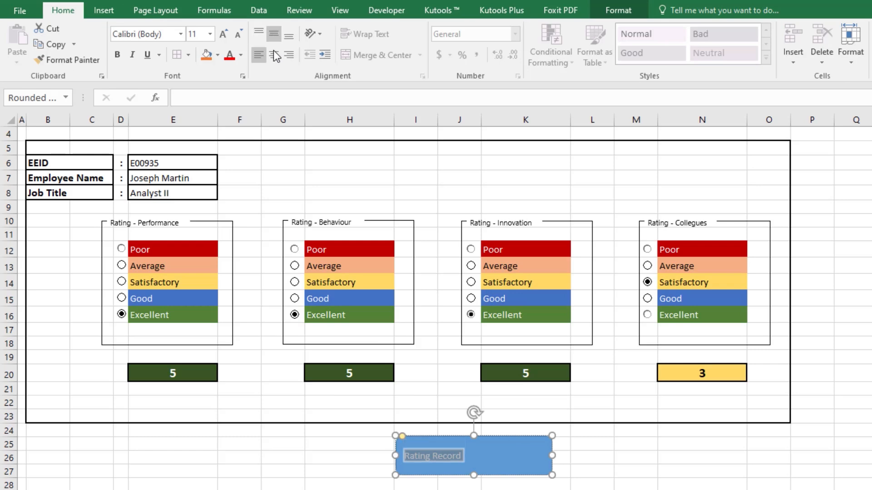
click(269, 52)
click(224, 34)
click(224, 34)
click(224, 34)
click(225, 35)
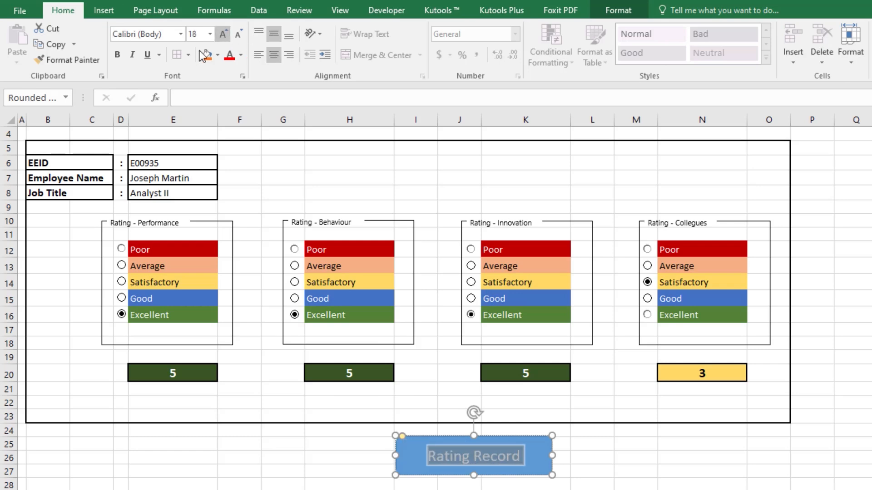
click(120, 54)
Step: Give the Rating Record shape a blue gradient fill and the first bevel effect
click(630, 10)
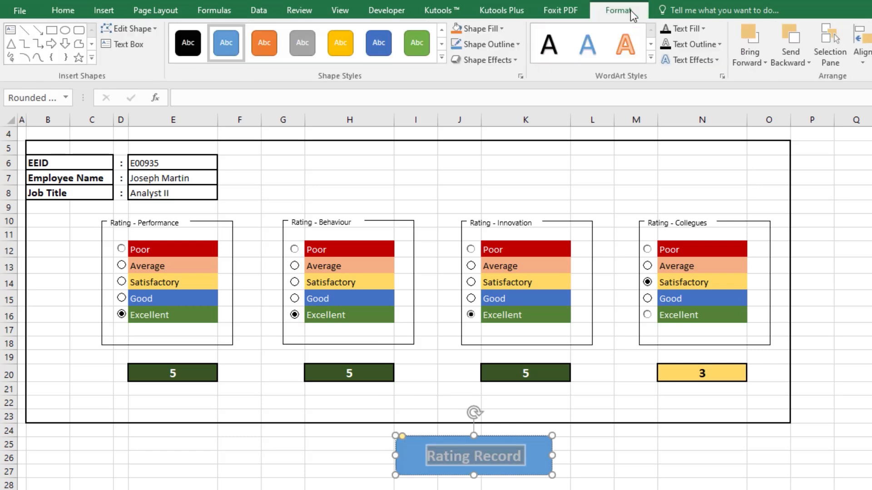
click(503, 47)
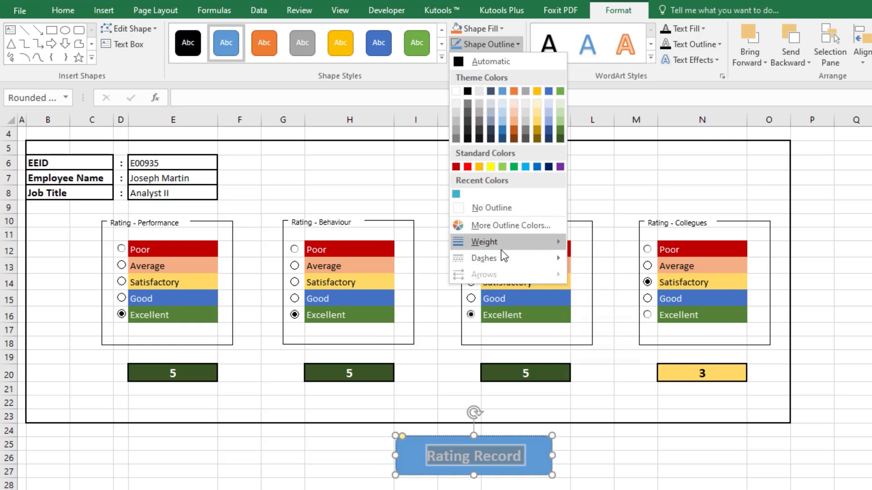
click(488, 27)
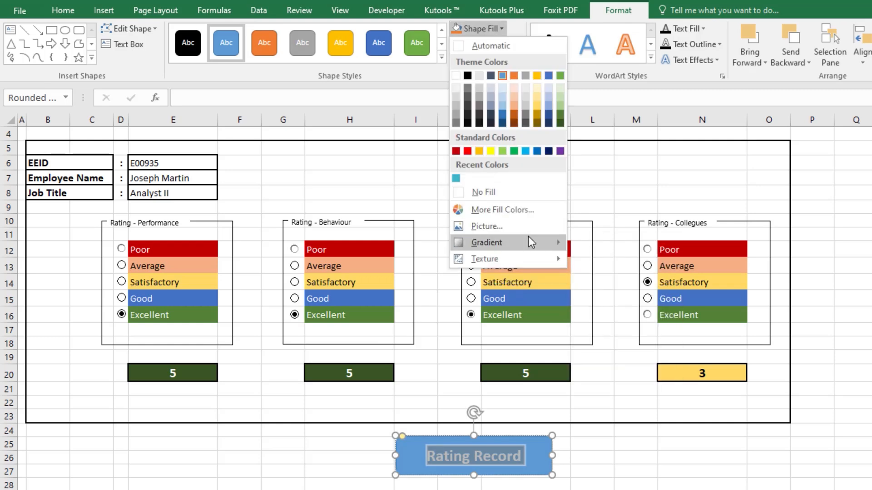
mouse_move(528, 240)
click(606, 412)
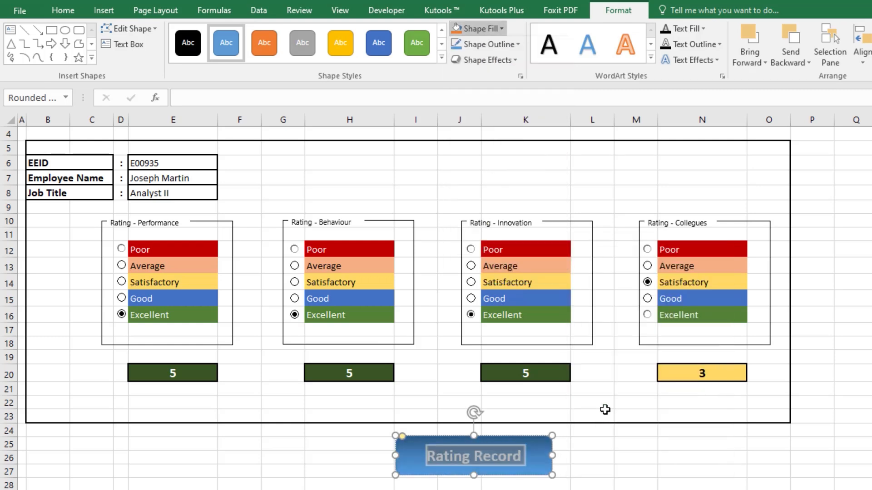
click(486, 60)
mouse_move(524, 236)
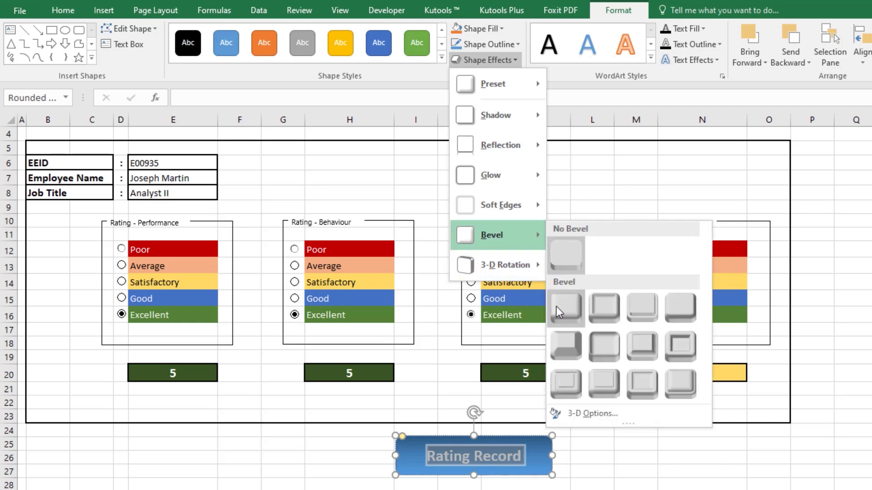
click(566, 320)
click(619, 459)
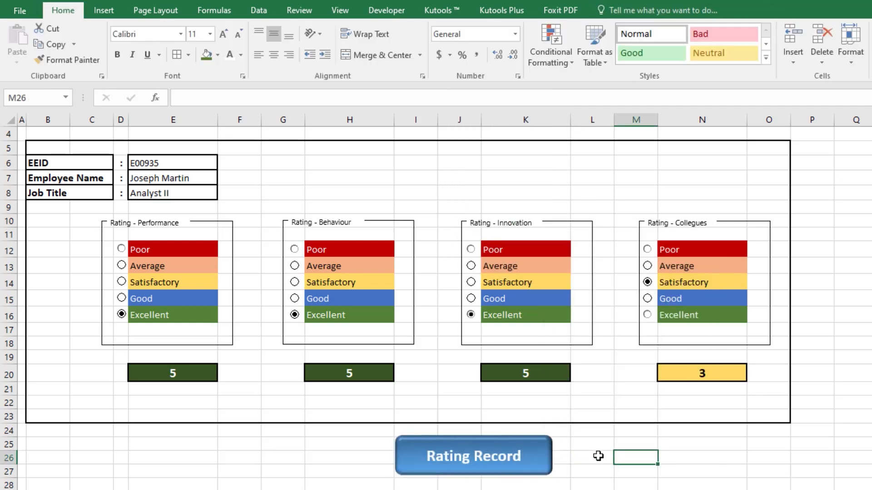
Step: Assign the Rating macro to the Rating Record shape
right_click(510, 443)
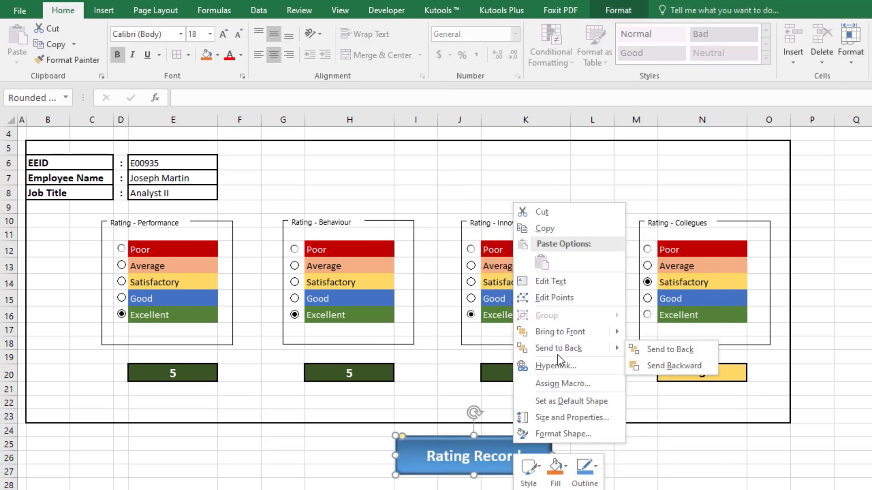
click(557, 384)
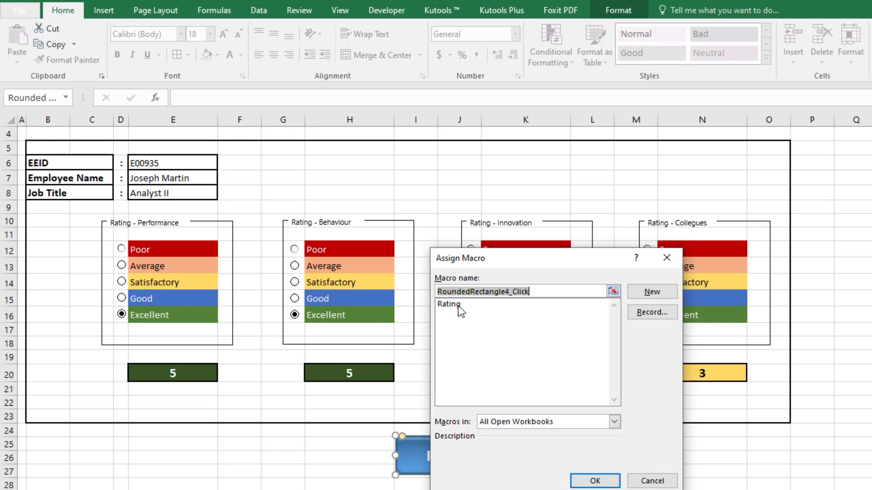
double_click(458, 305)
Step: Choose a different employee's EEID in the appraisal form's EEID cell
click(181, 167)
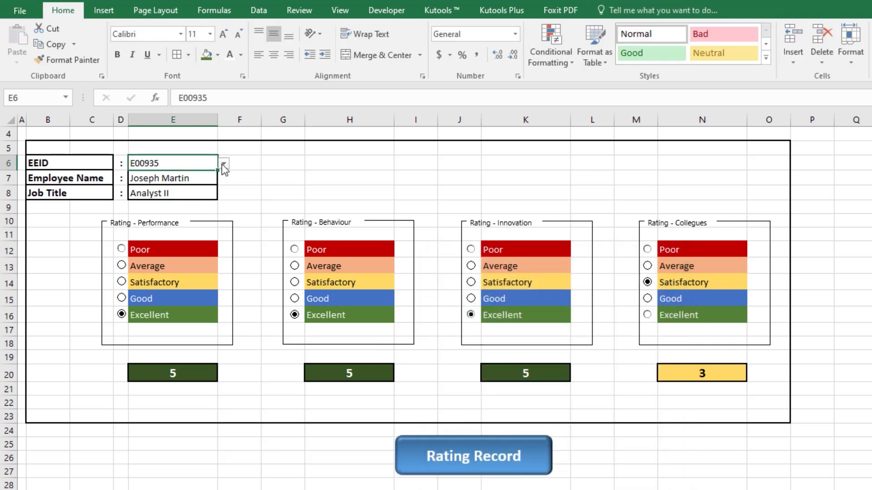
click(224, 163)
click(225, 200)
click(184, 220)
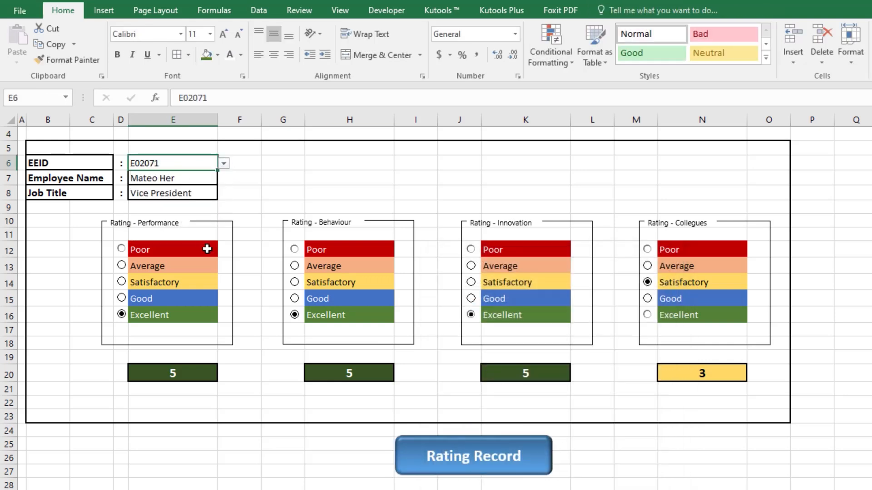
Step: Rate the employee Good for Performance, Behaviour and Collegues on the appraisal form
click(276, 268)
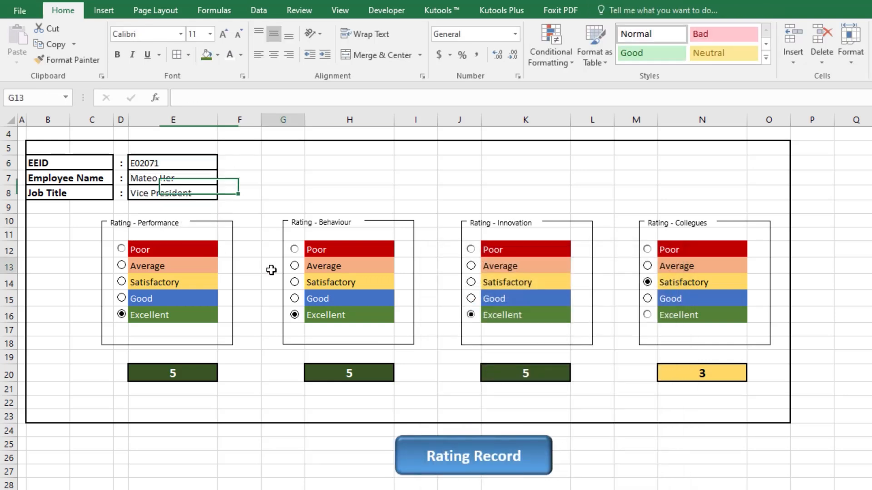
click(132, 299)
click(304, 301)
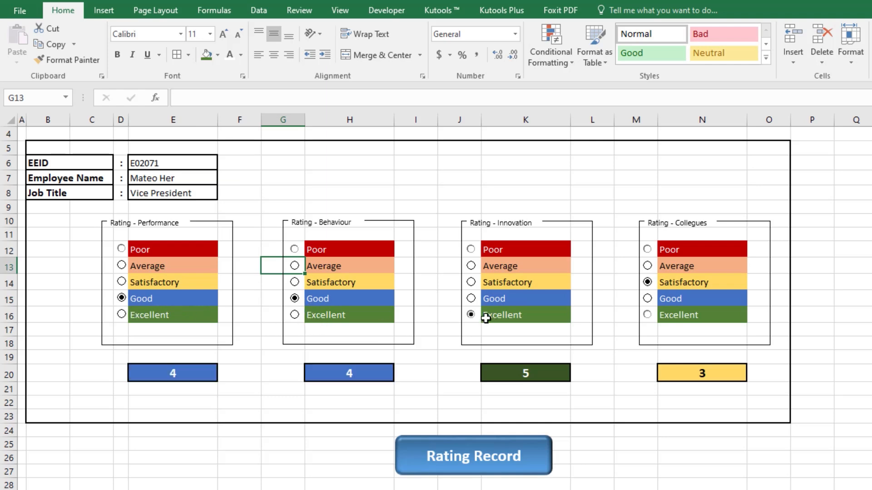
ctrl+click(649, 300)
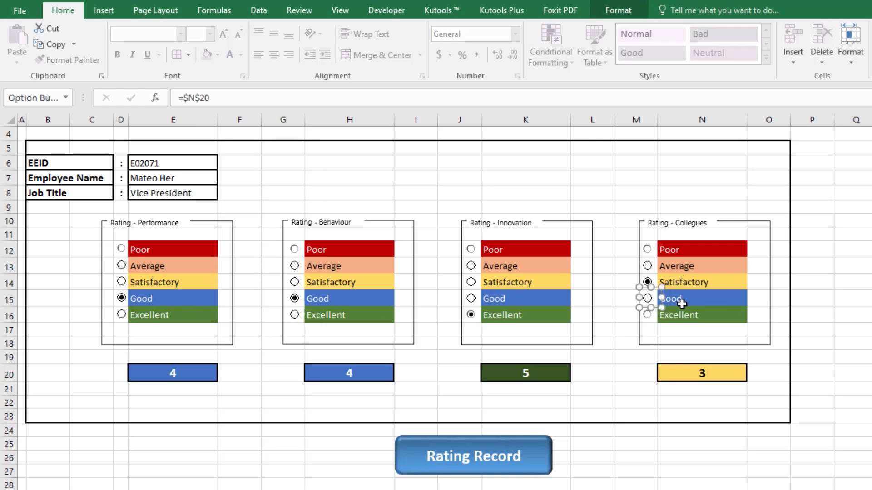
click(678, 304)
click(647, 298)
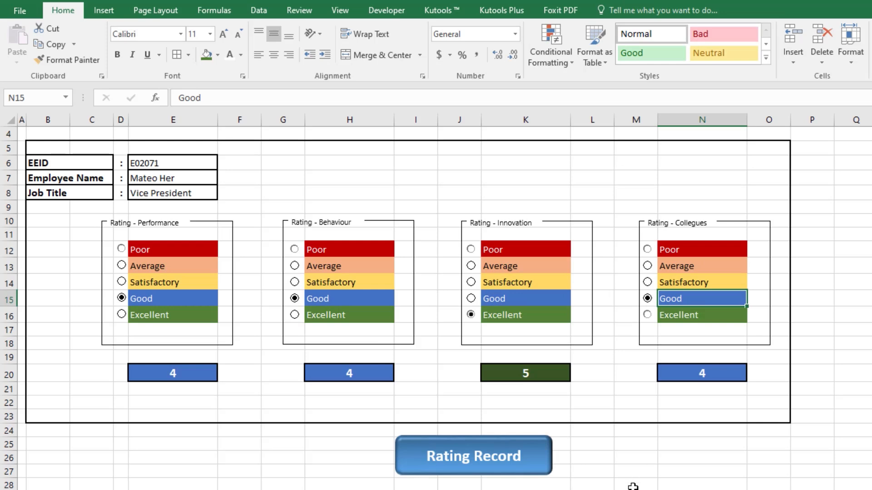
Step: Run the Rating Record macro, and check the saved ratings on the record sheet
click(458, 468)
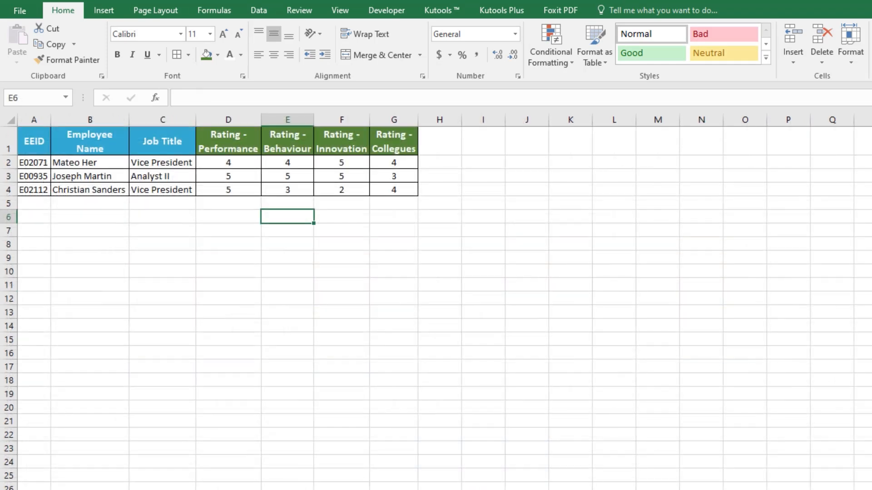
drag(36, 163, 390, 157)
click(417, 259)
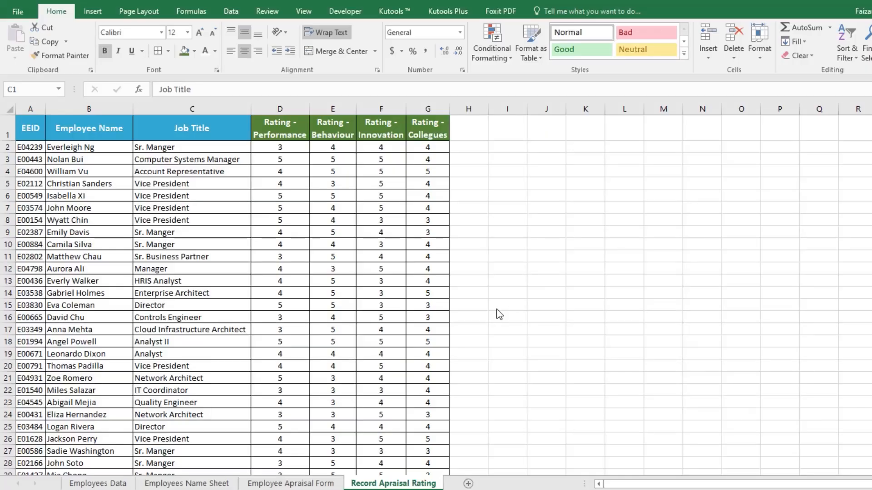
scroll(153, 359, down, 6)
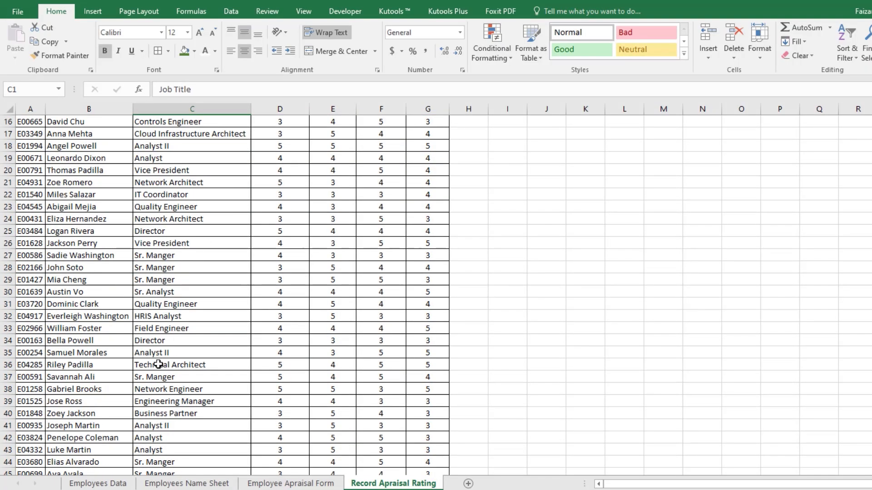
scroll(153, 359, up, 6)
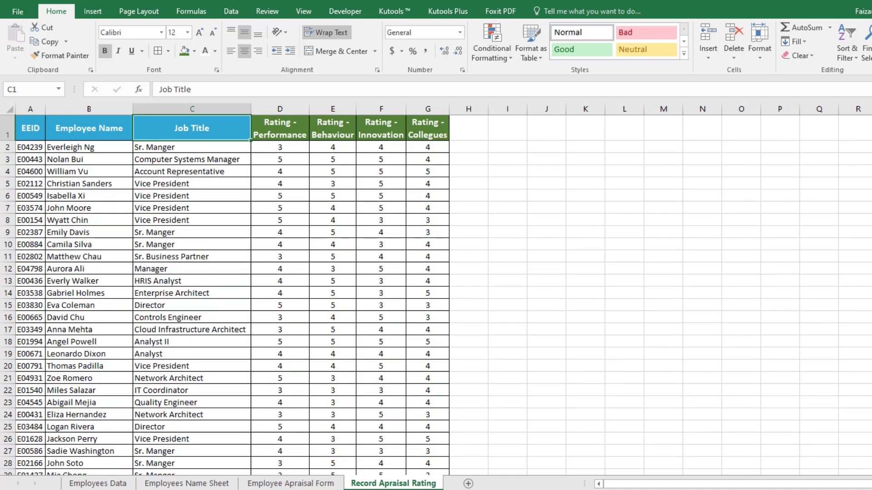
Step: On the Employees Data sheet, move the four rating columns and the Average Rating column in front of the Category column
click(98, 484)
click(691, 187)
drag(672, 110, 861, 120)
right_click(836, 113)
click(851, 129)
scroll(698, 473, left, 3)
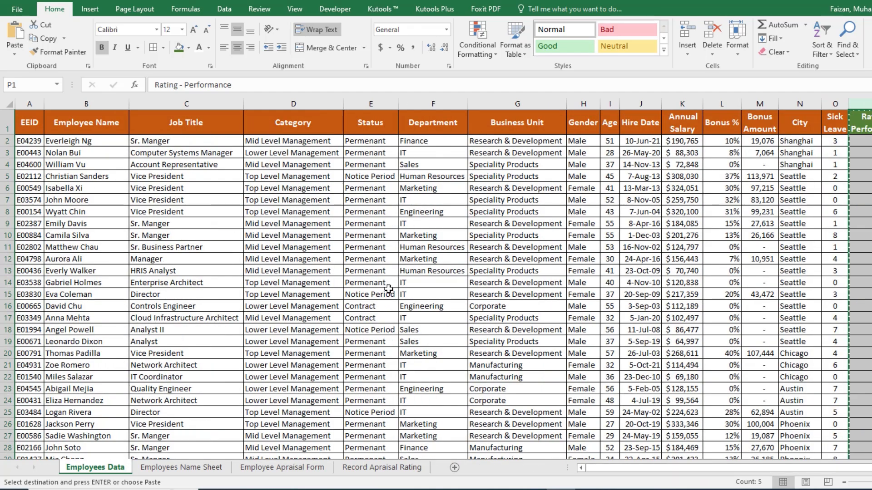
right_click(309, 104)
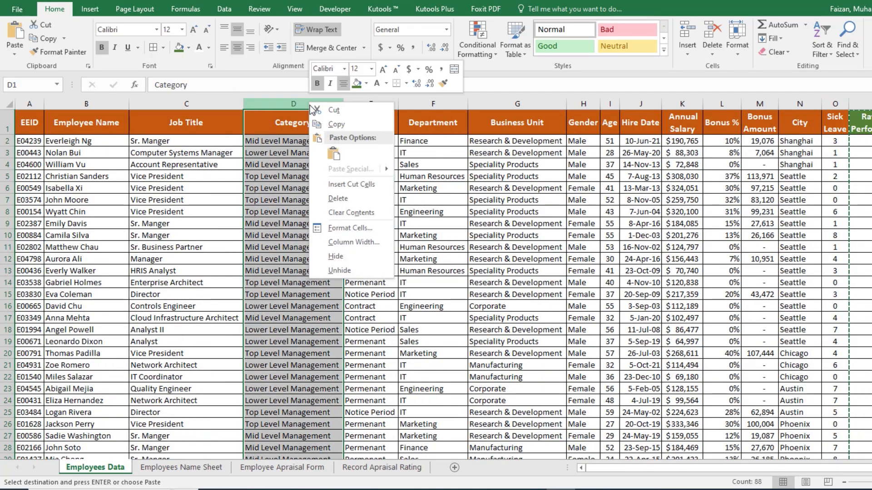
click(343, 184)
Step: Start a VLOOKUP formula in D2 for the Performance rating, with A2 as the lookup value
click(274, 144)
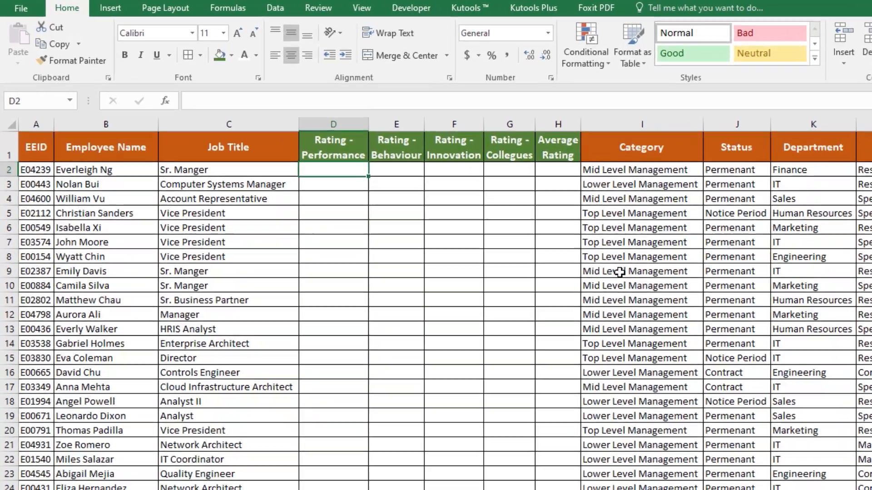
text(=Vlookup()
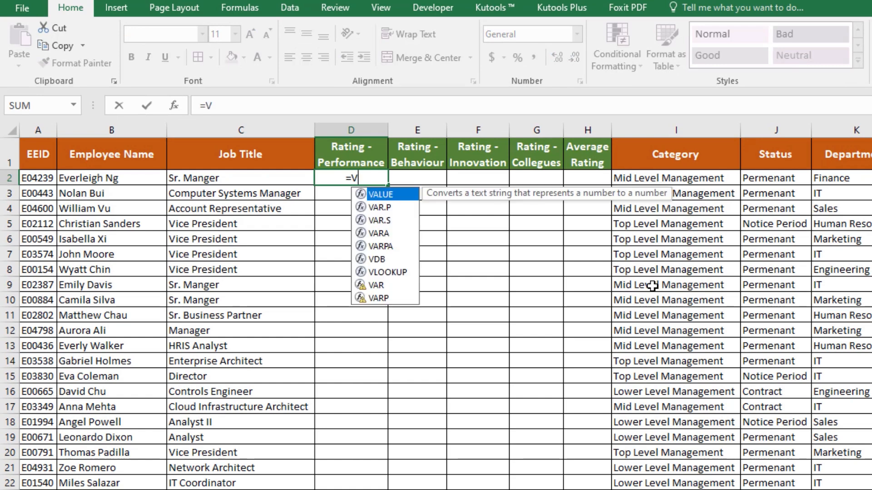
key(Left)
key(Left)
key(Left)
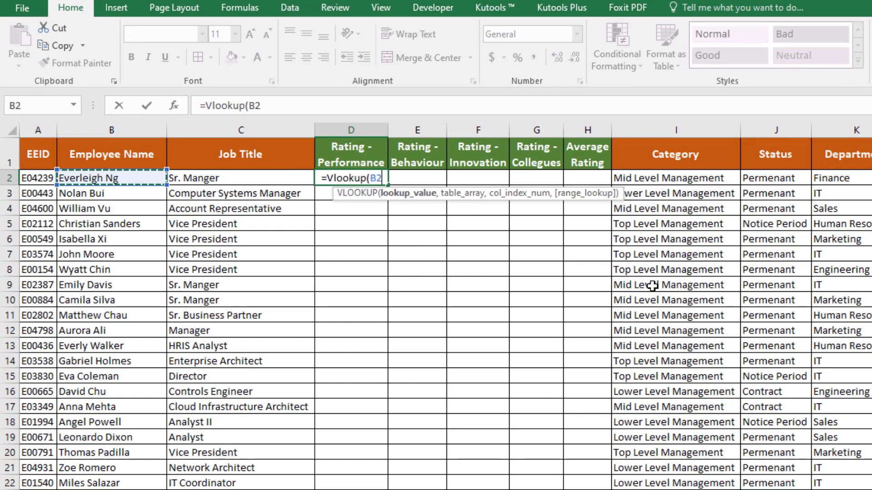
text(,)
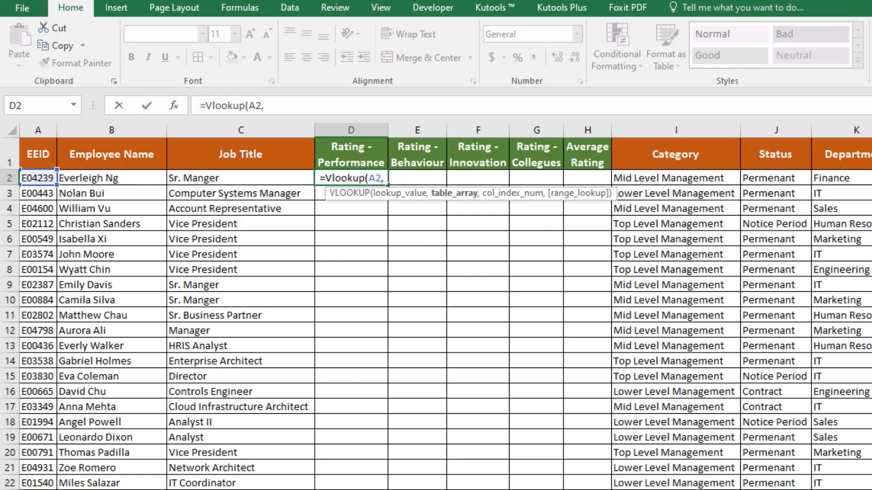
Step: Complete the D2 formula with the absolute range $A$2:$G$88 on the Record Appraisal Rating sheet, column index 4 and match type 0
key(ctrl+Page_Down)
click(47, 178)
key(shift+Right)
key(shift+Right)
key(shift+Right)
key(shift+Right)
key(shift+Right)
key(shift+Right)
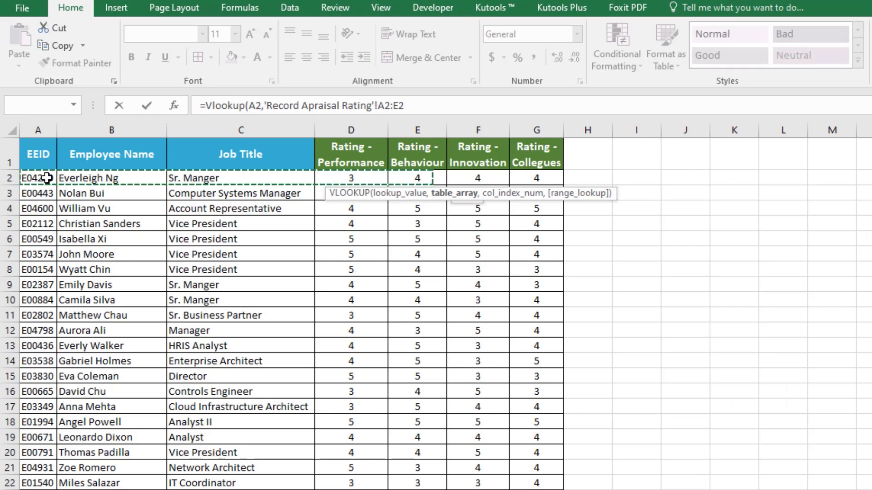
key(ctrl+shift+Down)
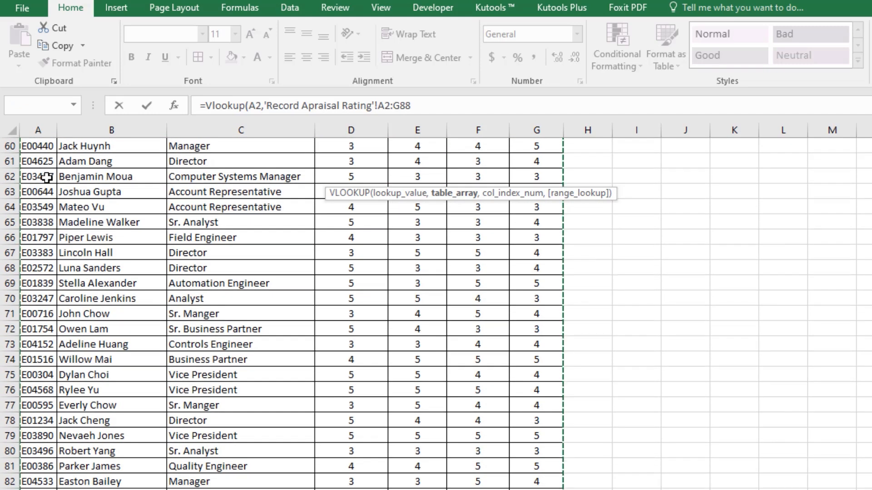
key(F4)
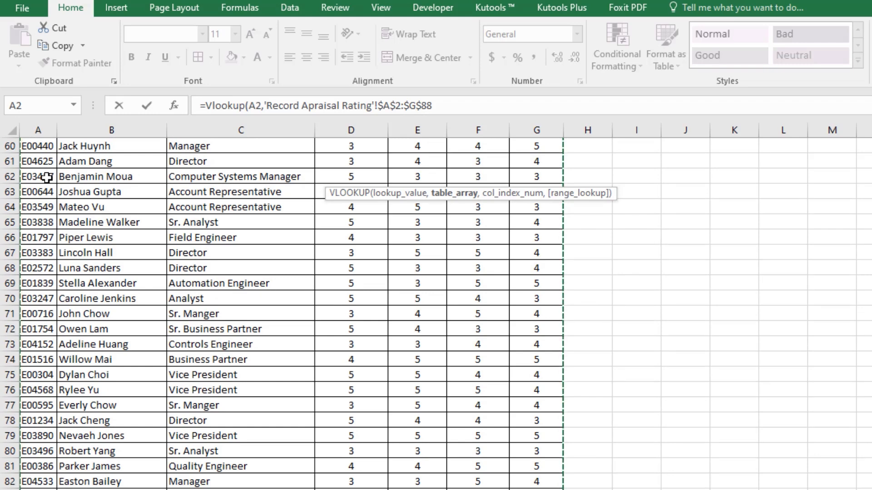
text(,4,0)
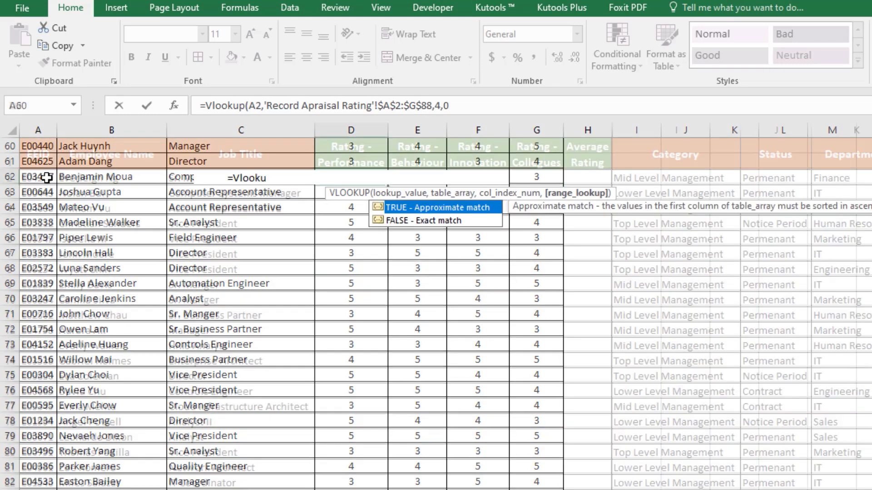
key(Return)
Step: Fill the Performance lookup down its column, and copy the D2 formula across to G2
click(354, 177)
double_click(354, 177)
key(Return)
click(384, 177)
double_click(388, 184)
click(380, 179)
drag(389, 183, 549, 182)
Step: Change the Behaviour lookup in E2 to use lookup value A2 and column index 5
double_click(425, 178)
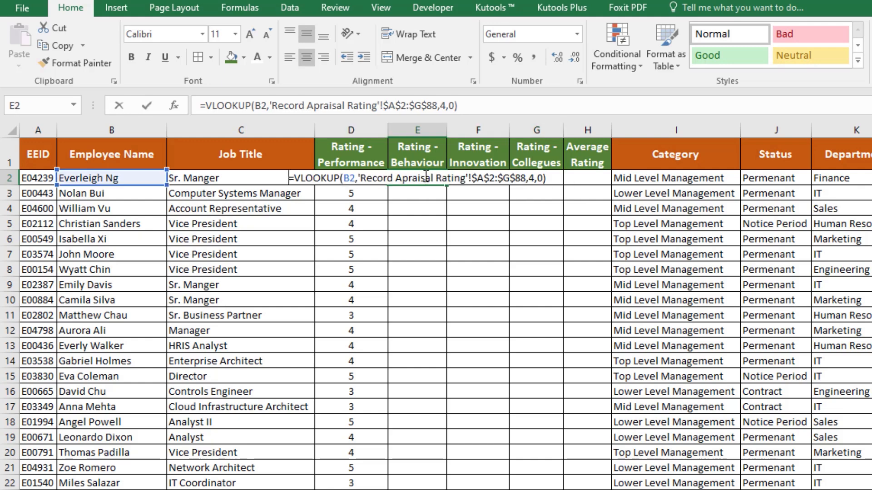
key(BackSpace)
text(A)
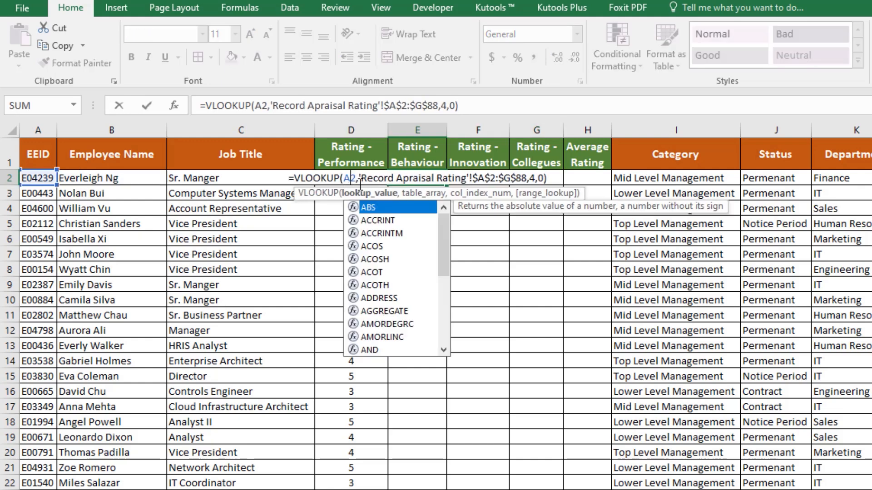
click(537, 178)
key(BackSpace)
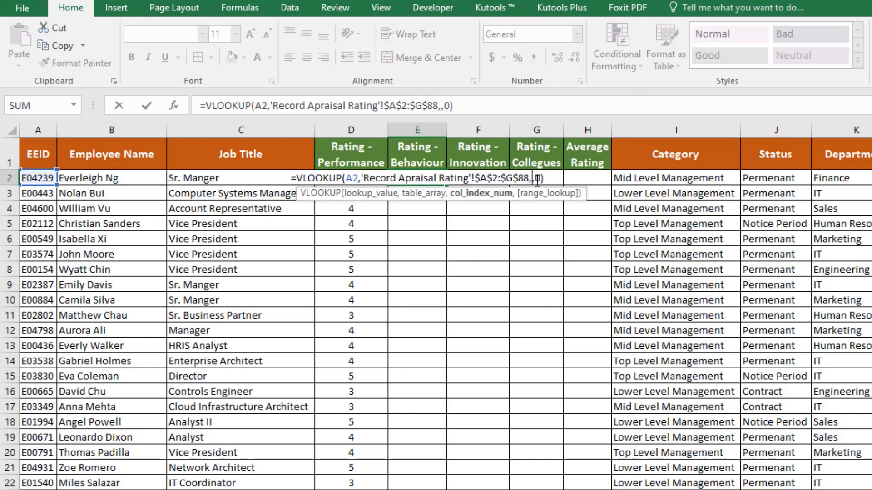
text(5)
key(Return)
Step: Change the Innovation lookup in F2 to use column index 6 and lookup value A2
key(Up)
key(Right)
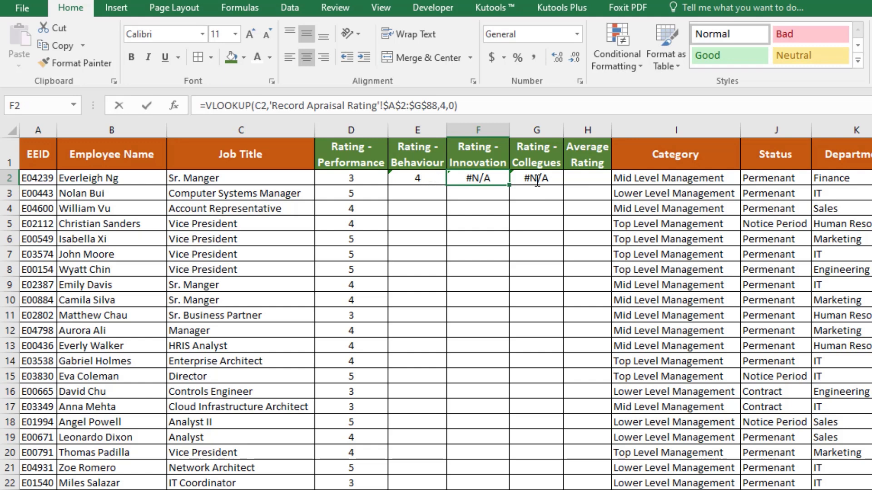
key(F2)
key(Left)
key(Left)
key(Left)
key(BackSpace)
text(6)
key(Left)
key(Left)
key(Left)
key(Left)
key(Left)
key(Left)
key(Left)
key(Left)
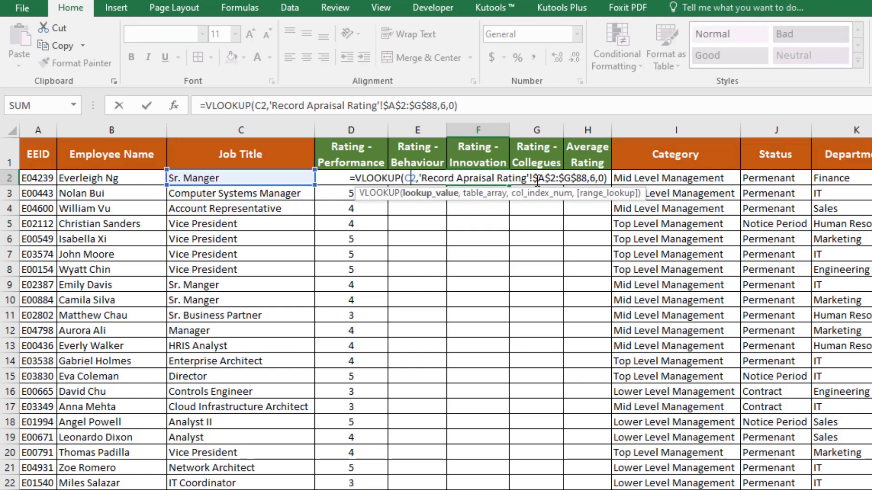
key(BackSpace)
text(A)
key(ctrl+Return)
Step: Change the Collegues lookup in G2 to use column index 7 and lookup value A2
click(537, 181)
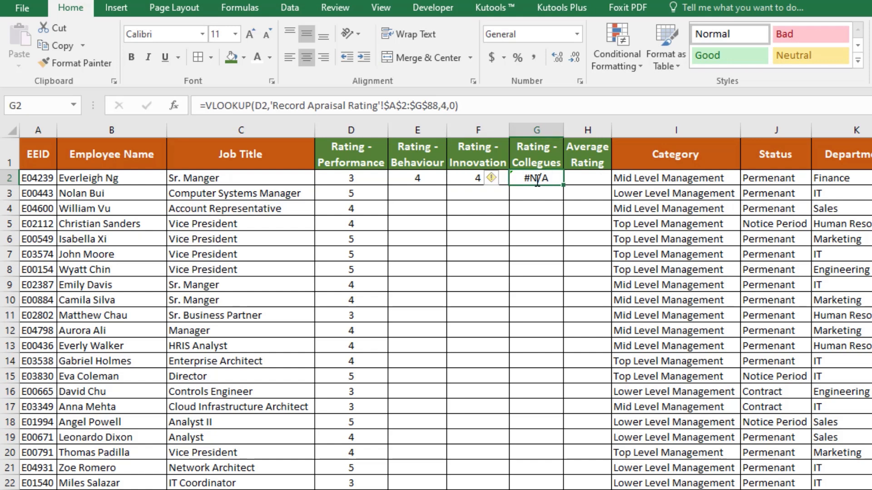
key(F2)
key(Left)
key(Left)
key(Left)
key(BackSpace)
text(7)
key(Left)
key(Left)
key(Left)
key(Left)
key(Left)
key(Left)
key(Left)
key(Left)
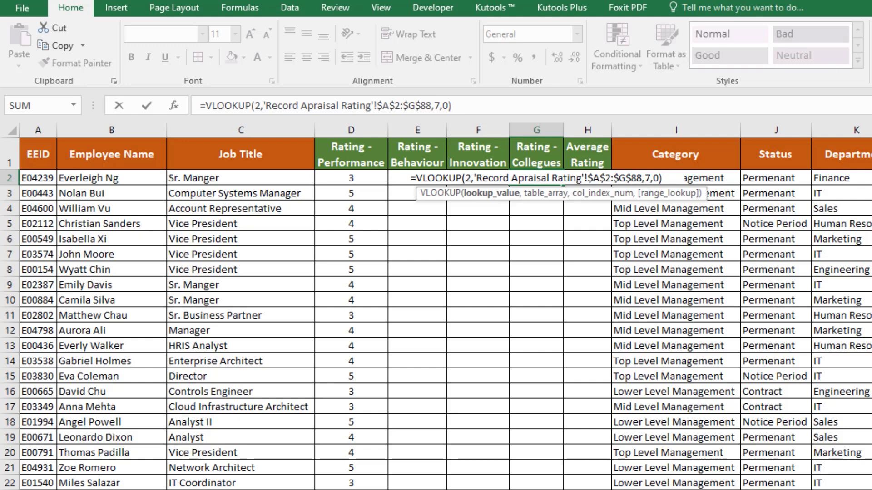
key(Return)
Step: Fill the E2:G2 lookups down all employee rows, and replace the formulas in columns D to G with their values
drag(423, 179, 553, 184)
double_click(562, 187)
drag(362, 130, 527, 133)
right_click(527, 133)
click(563, 163)
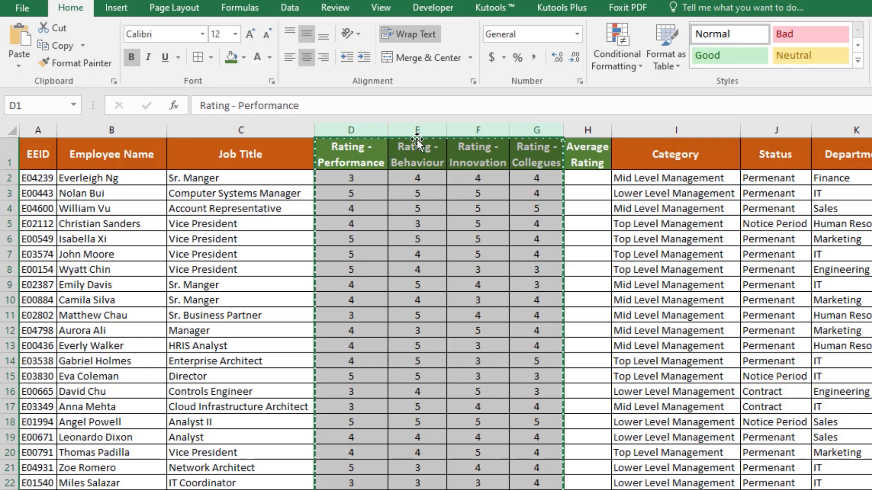
right_click(417, 129)
click(472, 198)
click(547, 206)
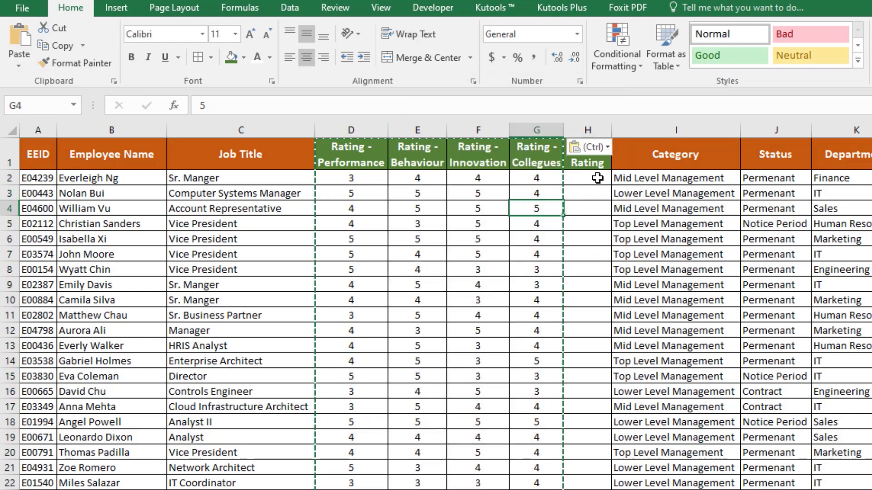
Step: Enter =AVERAGE(D2:G2) in H2 as the first employee's average rating
click(597, 178)
text(=A)
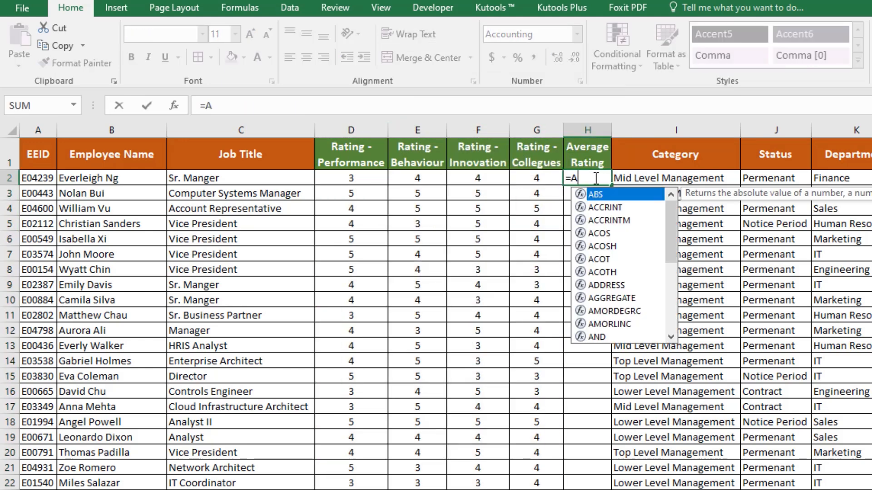
text(vergae)
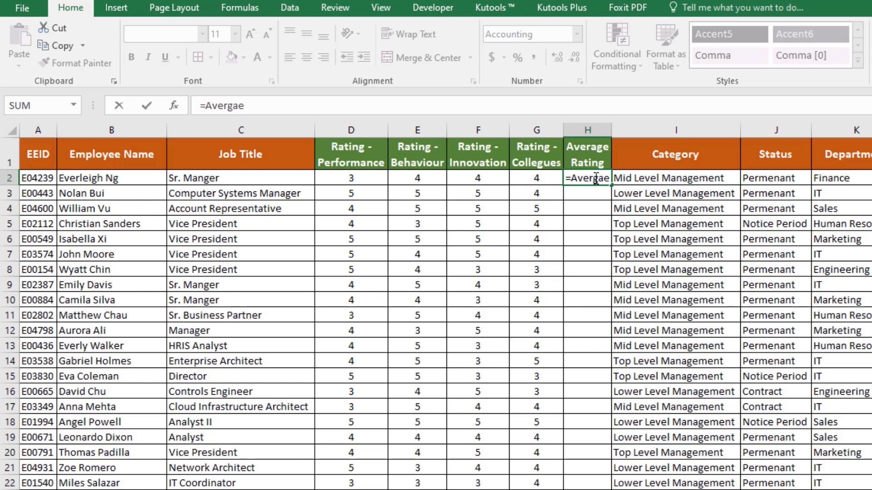
key(BackSpace)
text(age()
key(Left)
key(Left)
key(Left)
key(Left)
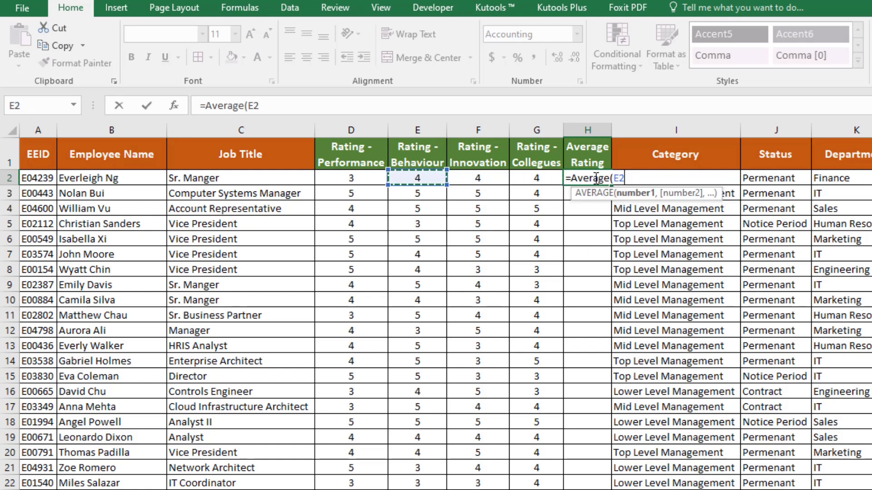
key(shift+Right)
key(shift+Right)
key(shift+Right)
key(Return)
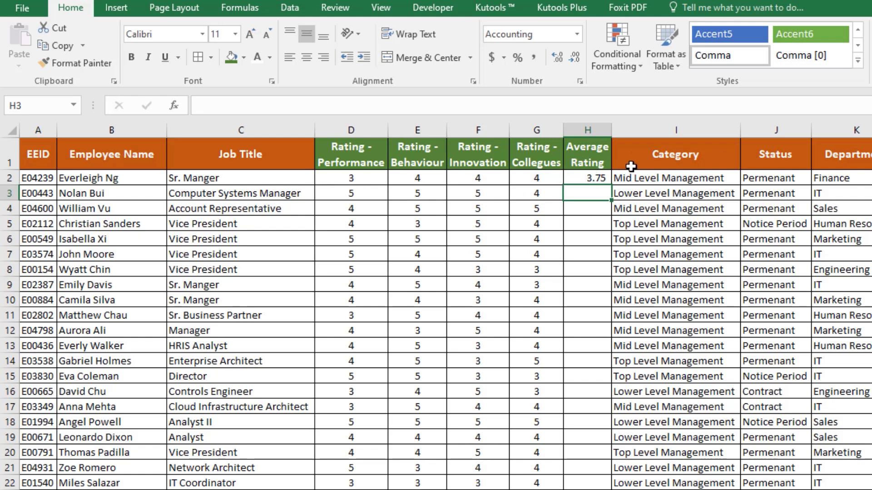
Step: Fill the average formula down the Average Rating column and apply center alignment to its cells
click(607, 179)
double_click(611, 186)
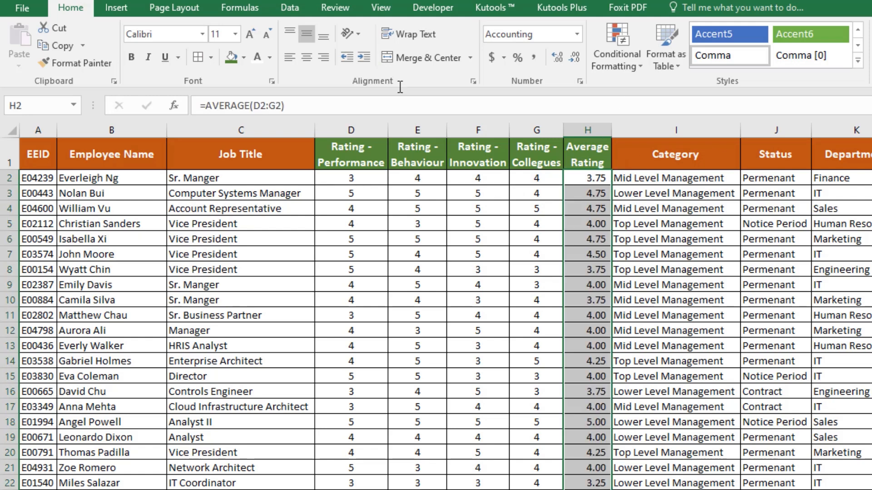
click(307, 57)
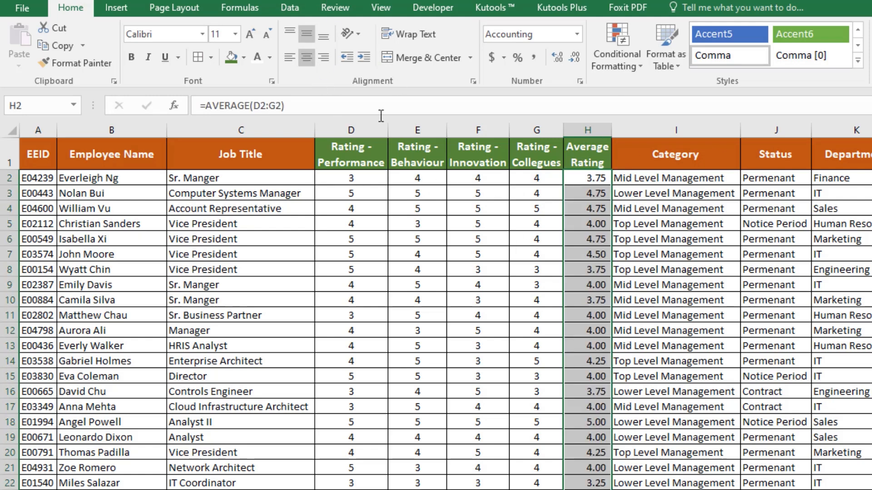
Step: Fill the Average Rating header cell H1 with the standard dark red color
click(593, 132)
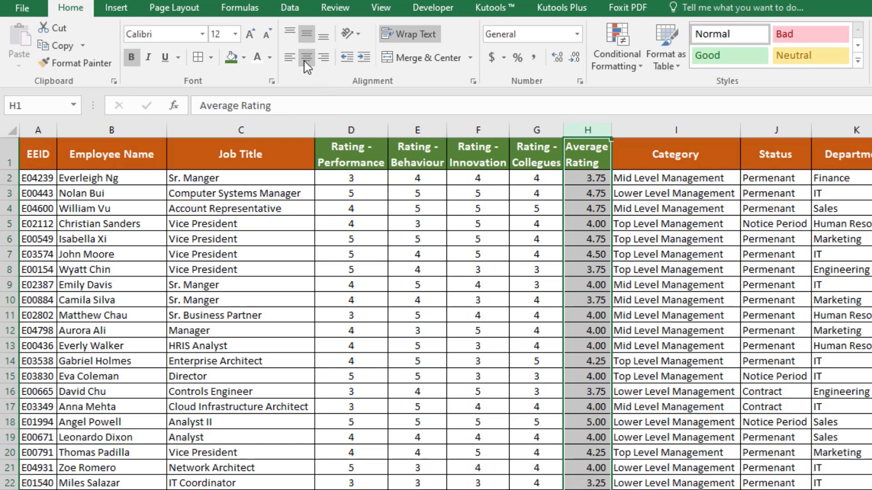
click(668, 254)
click(454, 266)
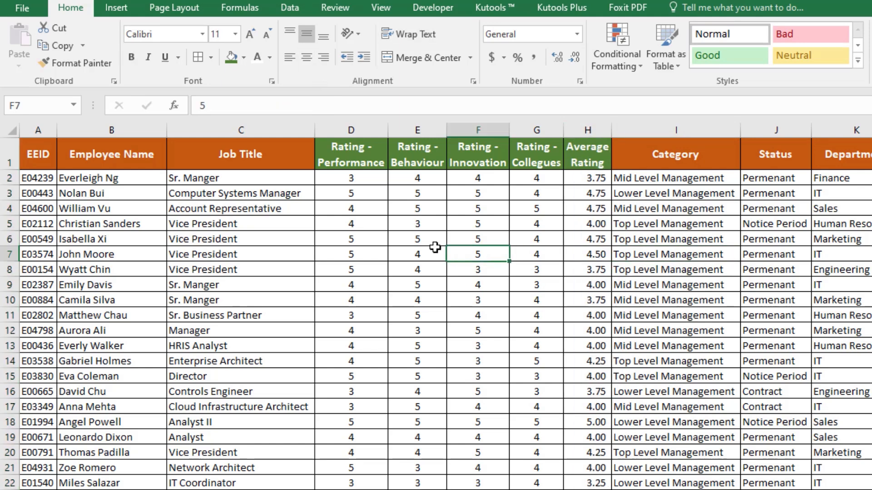
click(587, 154)
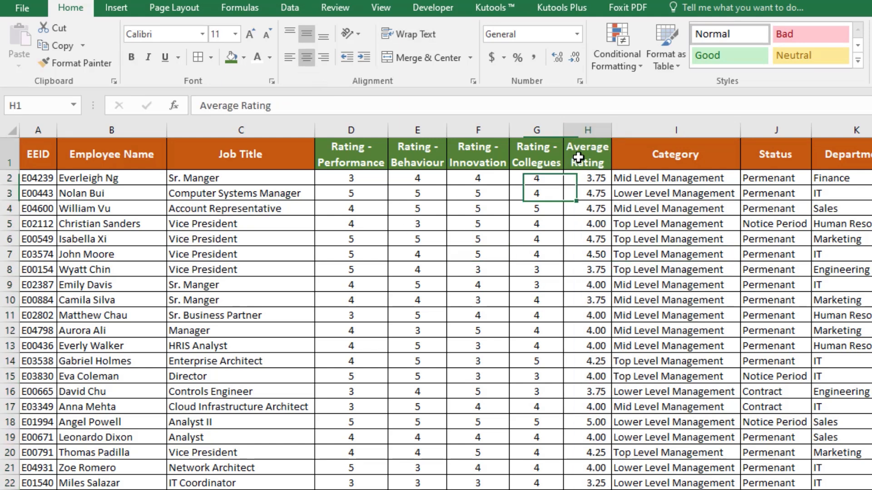
click(243, 58)
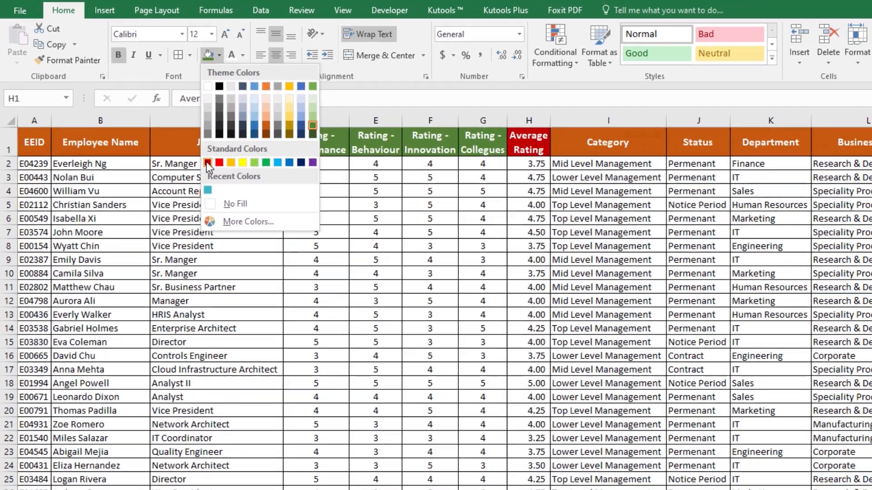
click(229, 176)
click(638, 312)
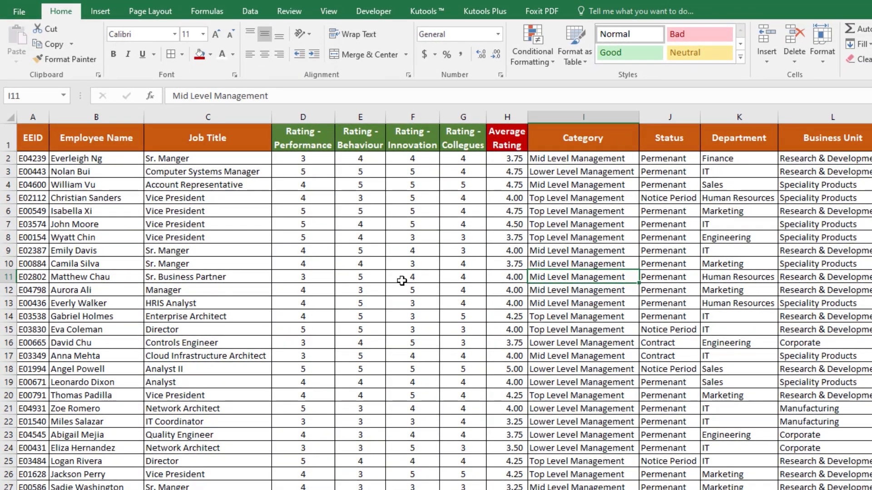
click(310, 261)
click(499, 274)
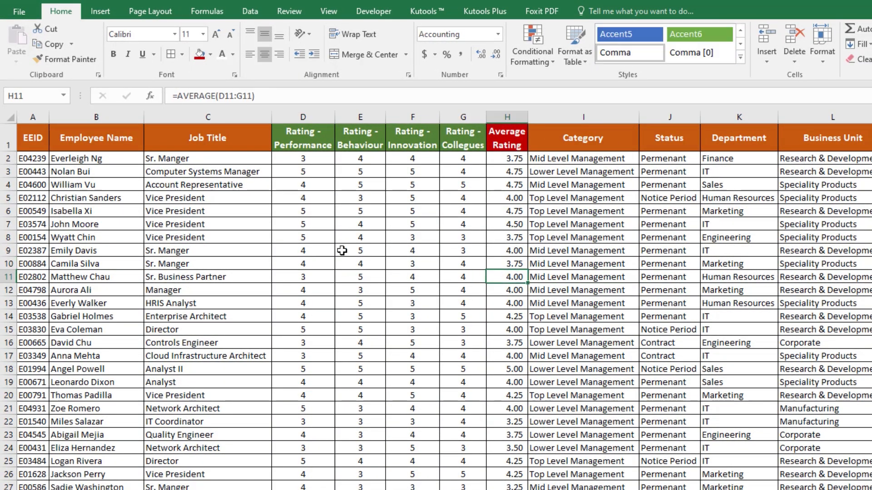
click(359, 251)
key(ctrl+Up)
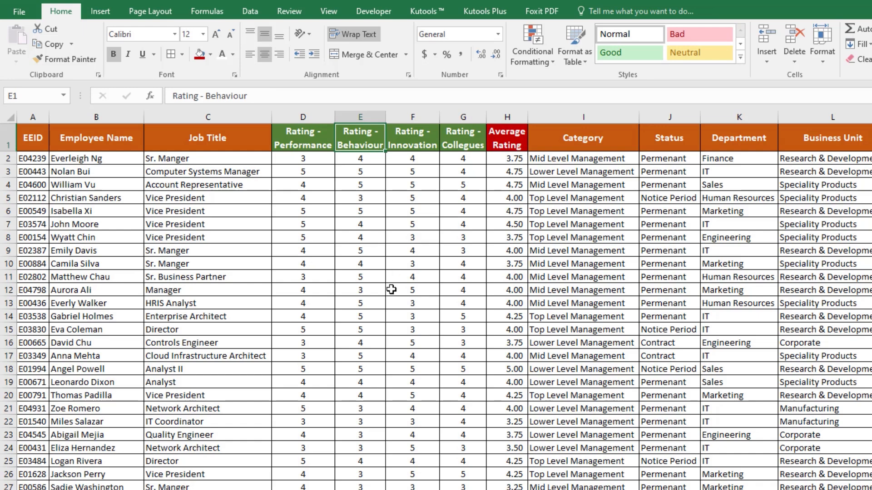
click(504, 130)
click(506, 119)
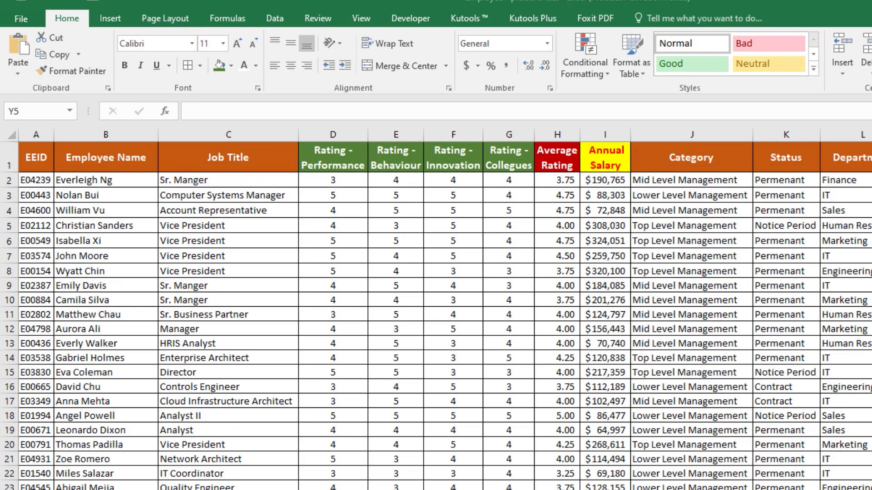
Step: Extend the Annual Salary header in I1 to read "Annual Salary (Current)"
scroll(604, 151, right, 3)
click(151, 158)
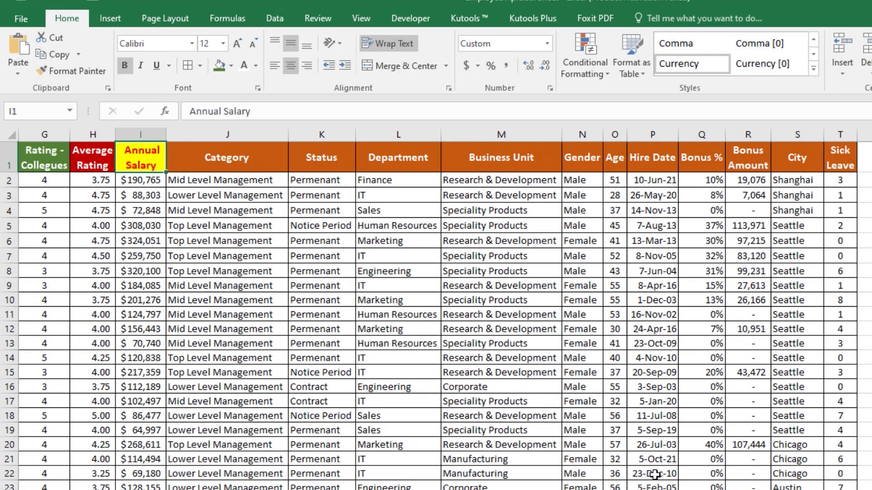
scroll(436, 309, left, 3)
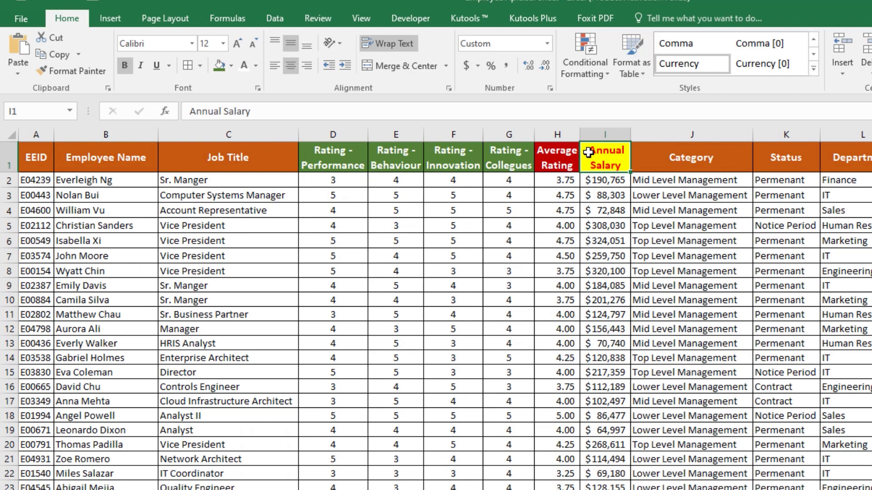
double_click(621, 159)
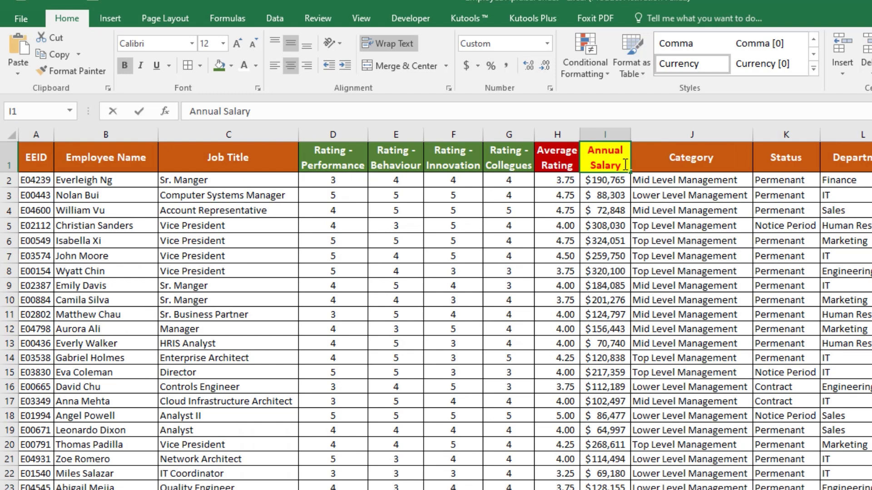
text((Cure)
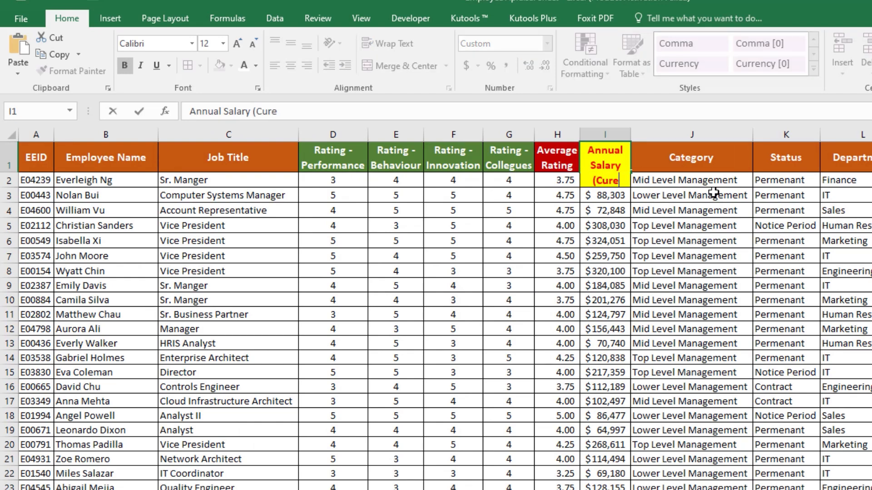
key(BackSpace)
text(reny)
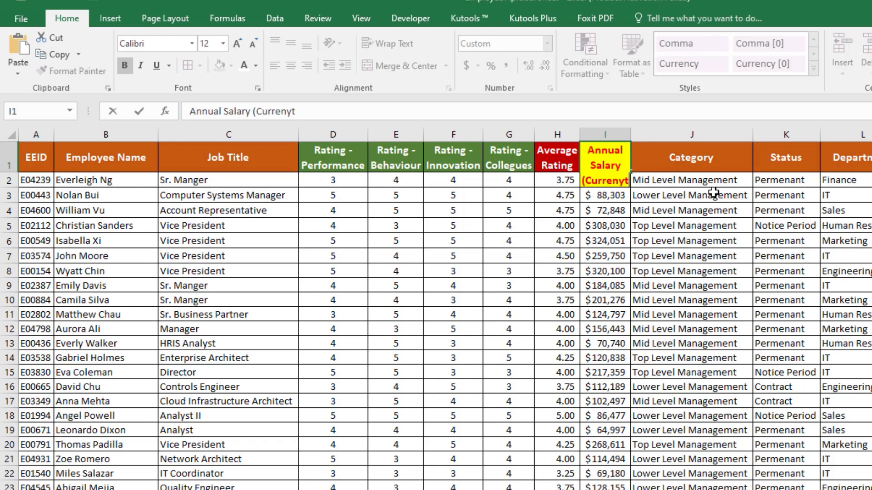
key(BackSpace)
text(t))
key(Return)
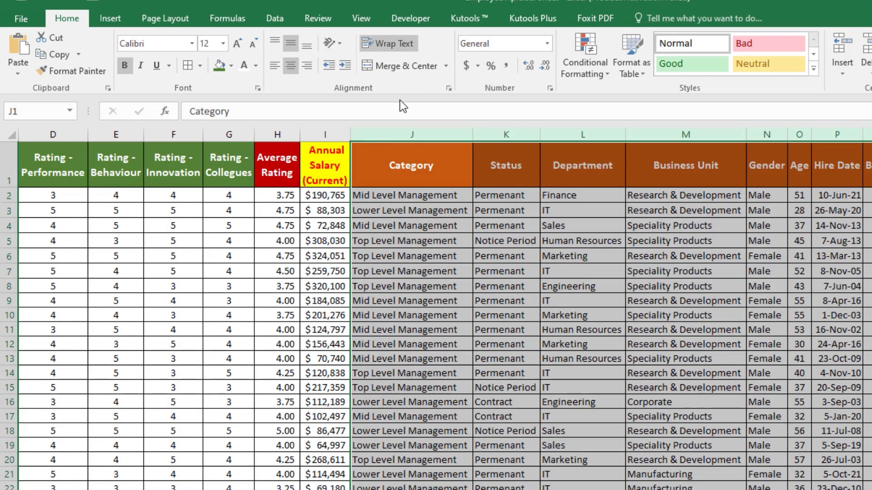
Step: Insert two blank columns, J and K, between the Annual Salary (Current) and Category columns
click(393, 135)
right_click(393, 135)
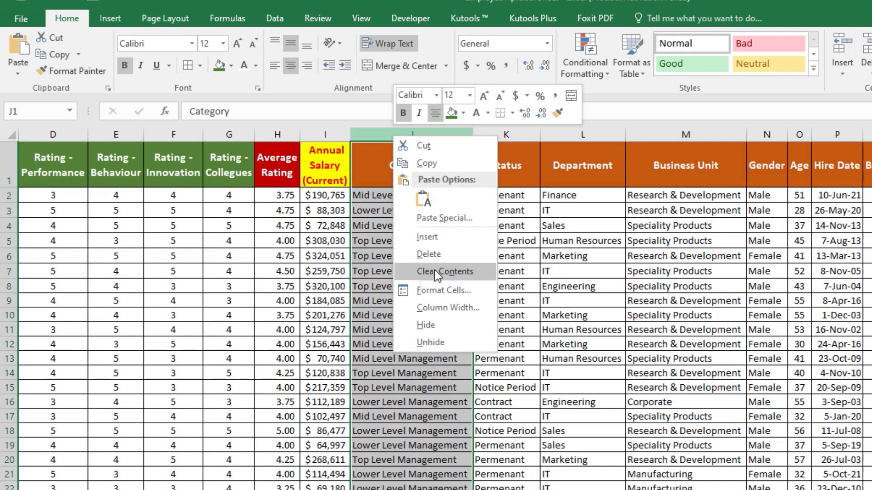
click(431, 242)
click(487, 132)
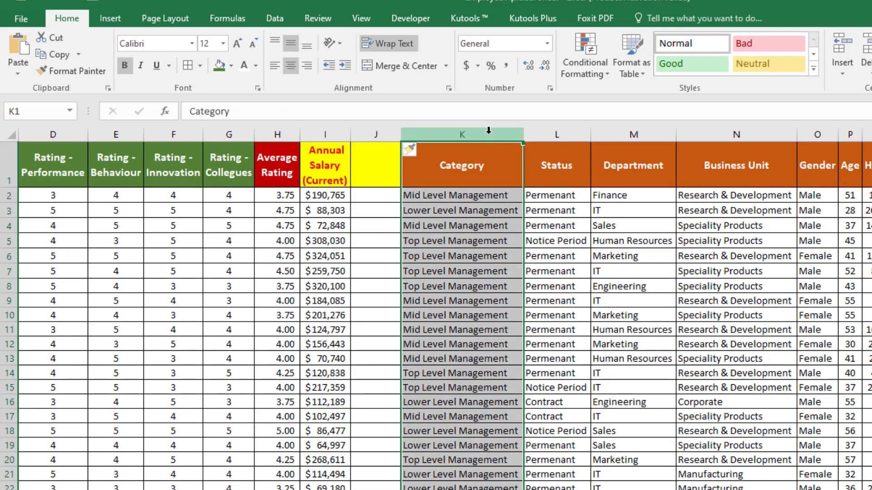
right_click(488, 130)
click(513, 230)
Step: Hide columns L to V, from Category through Sick Leave
drag(512, 135, 863, 128)
right_click(863, 127)
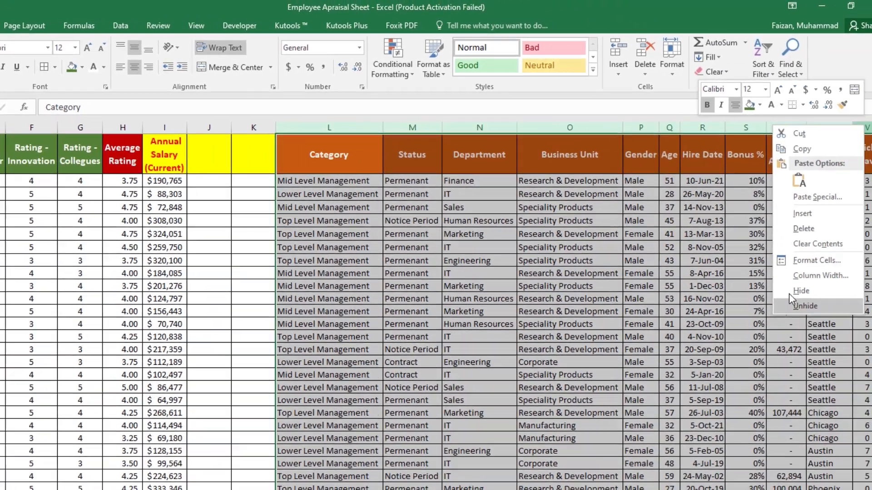
click(801, 291)
click(288, 294)
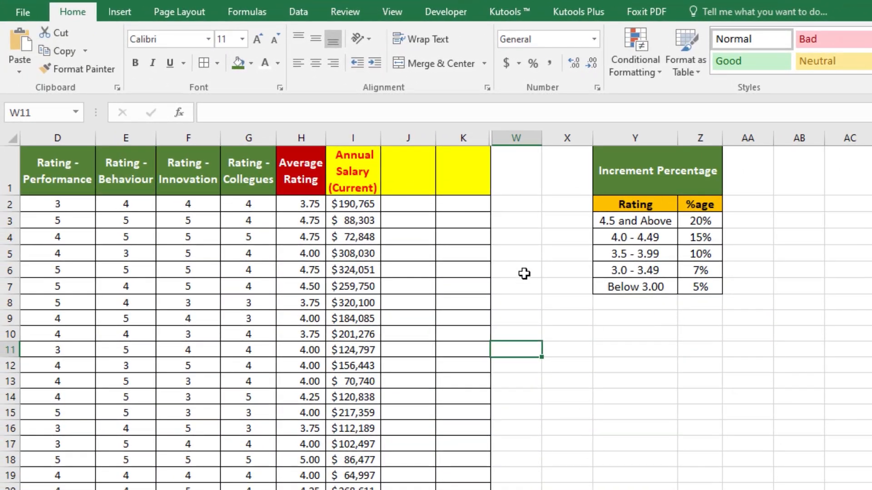
Step: Enter the header "Increment Amount" in J1, widen column J so the words wrap cleanly, and autofit the header row height
click(426, 179)
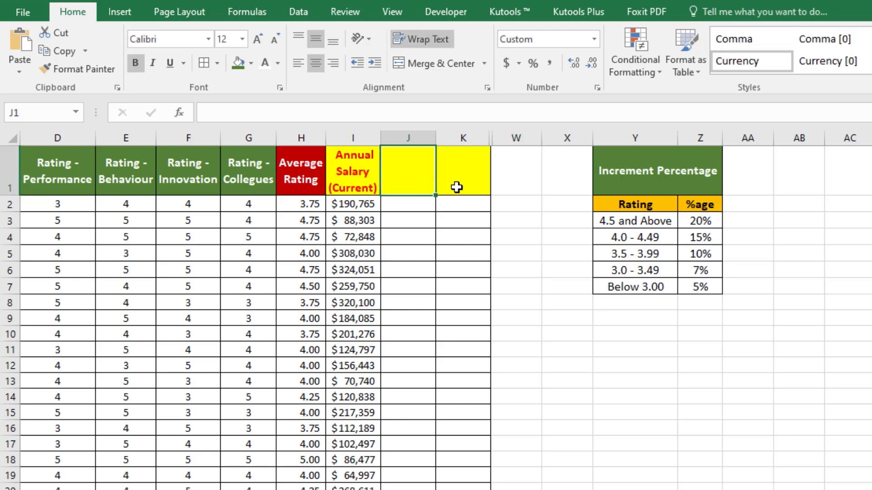
text(Increment Am)
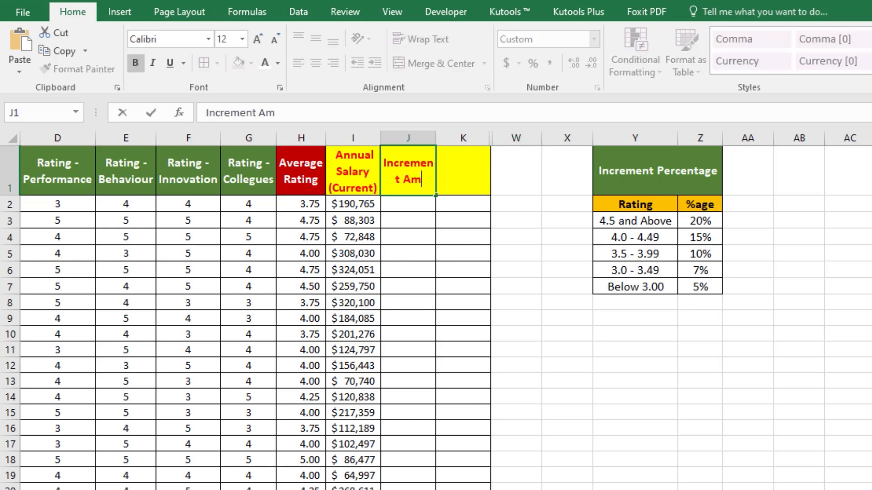
text(ount)
key(Return)
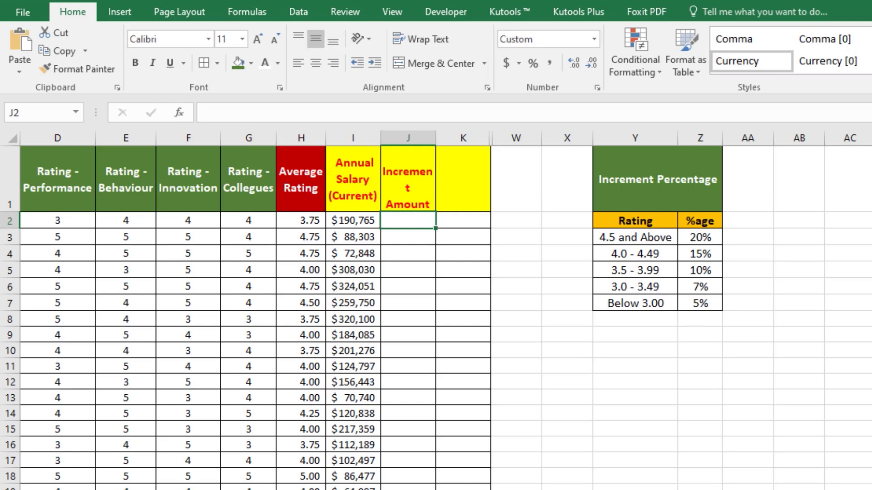
drag(435, 138, 446, 142)
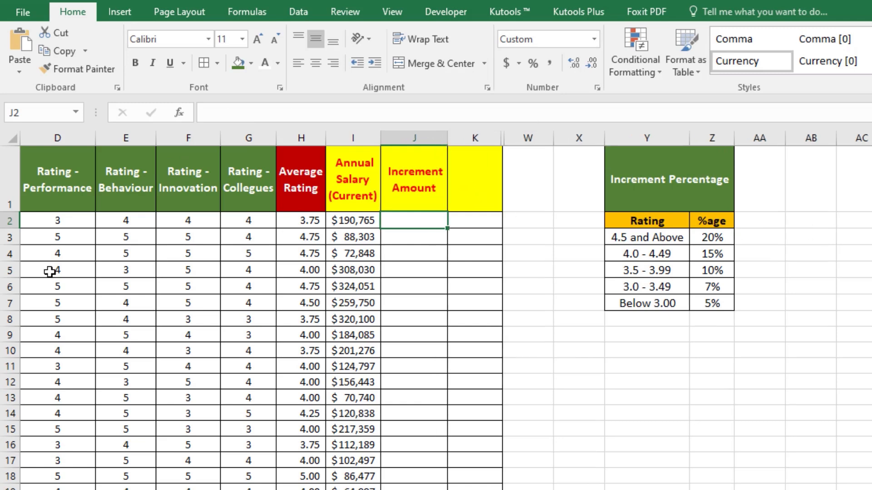
double_click(11, 211)
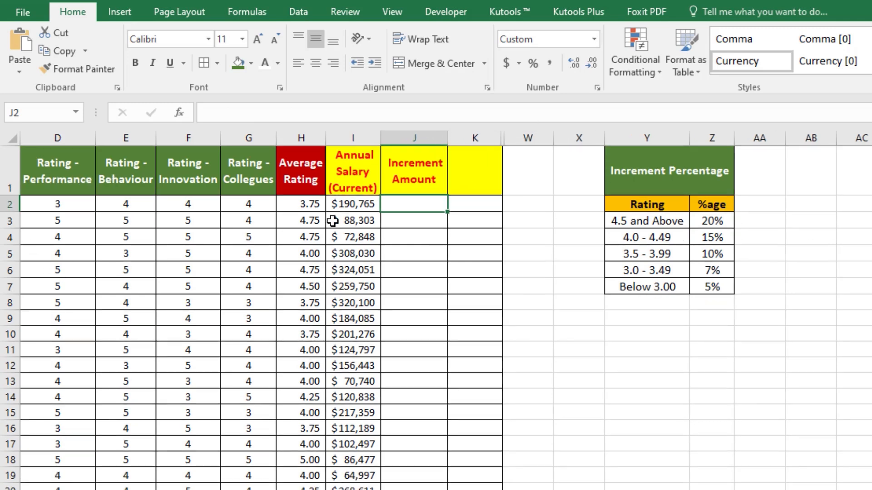
Step: Enter the header "Increment %" in K1 and widen column K so the word Increment fits on one line
click(484, 183)
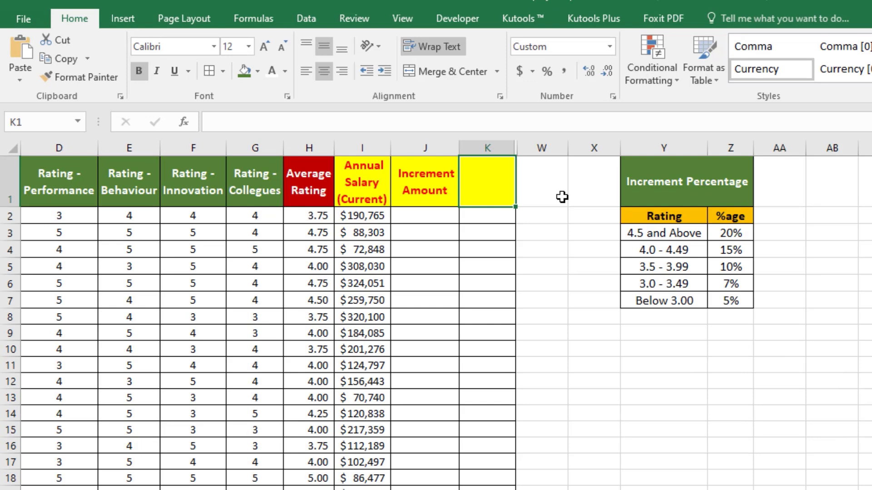
text(Increment)
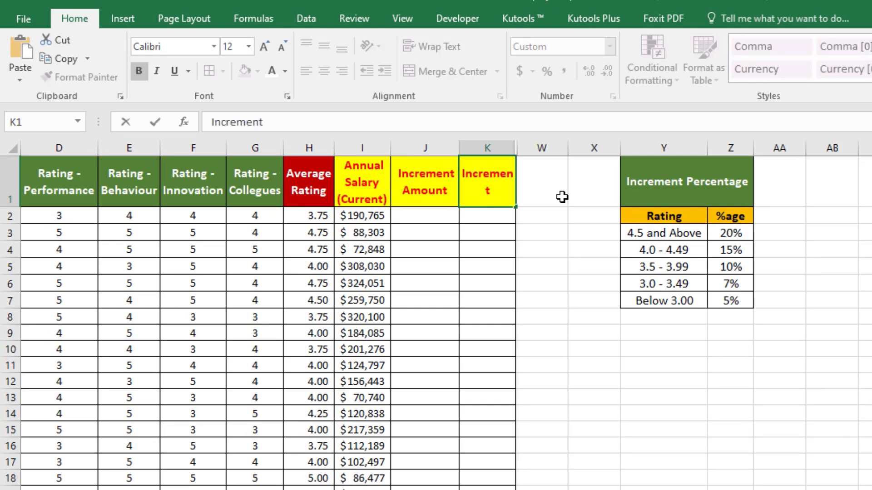
text( %)
key(Return)
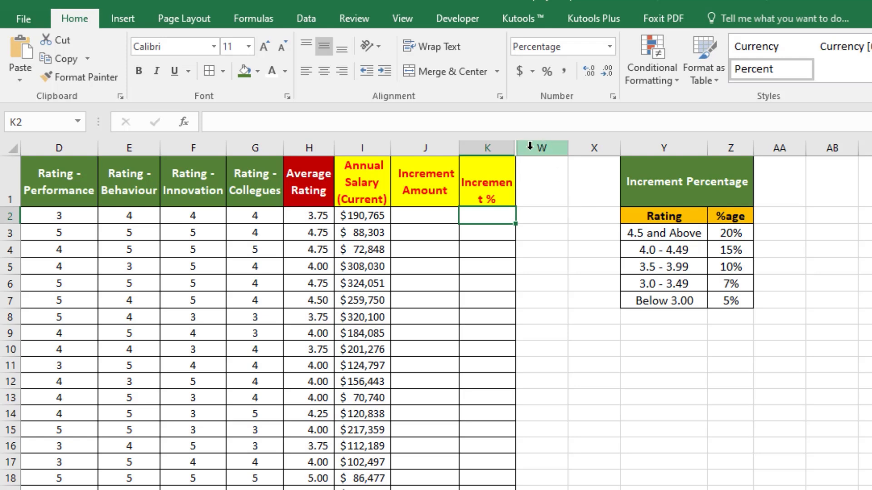
drag(510, 151, 525, 152)
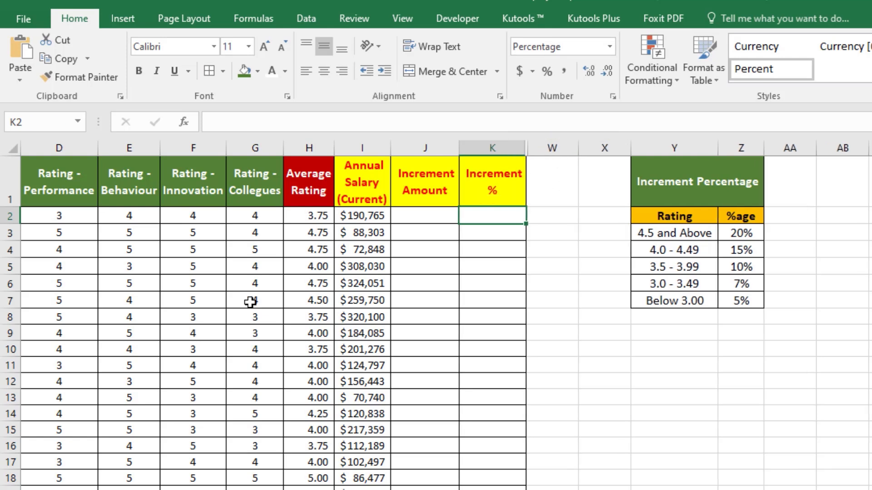
Step: Start a nested IF formula in J2 that returns I2*0.05 when the average rating in H2 is below 3.00
click(471, 282)
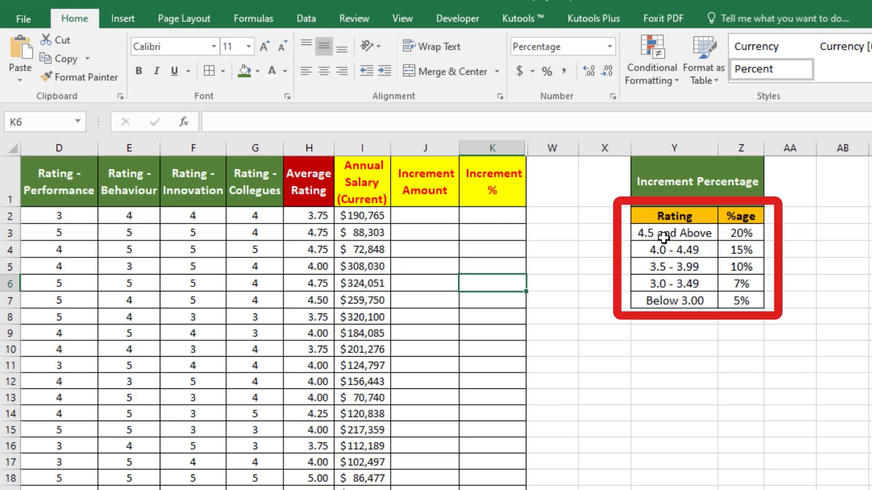
drag(663, 234, 744, 304)
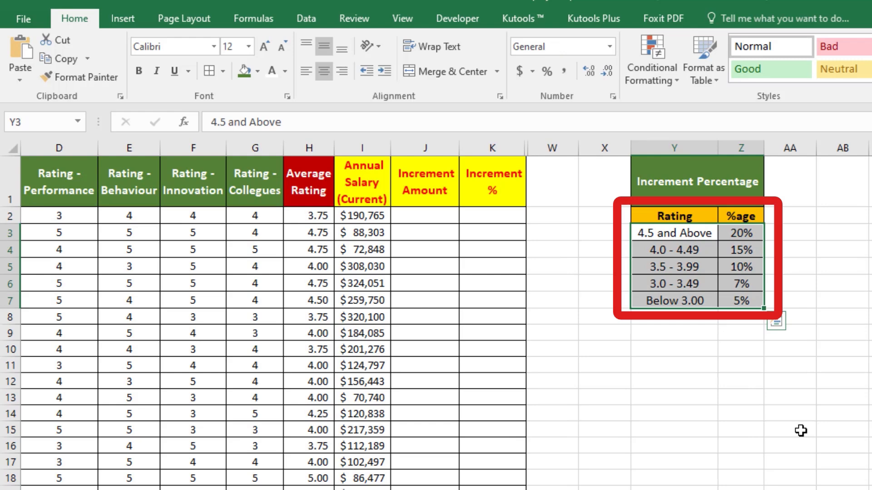
click(422, 223)
text(=)
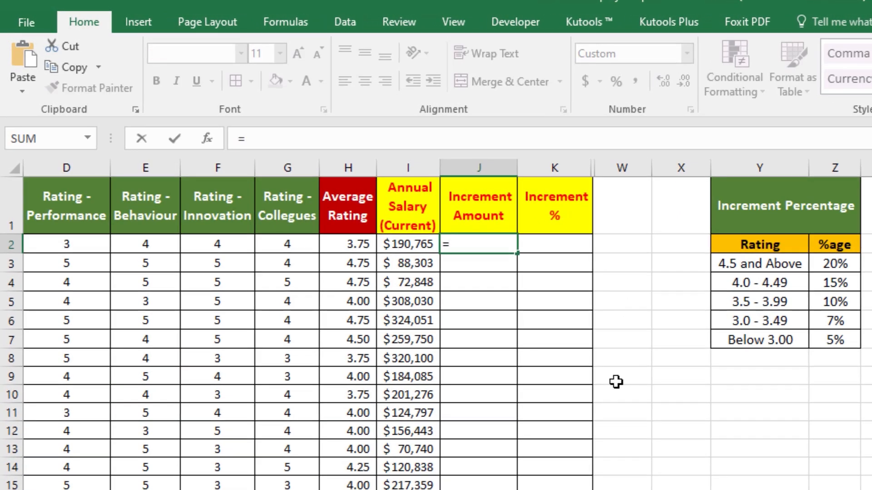
text(if(and)
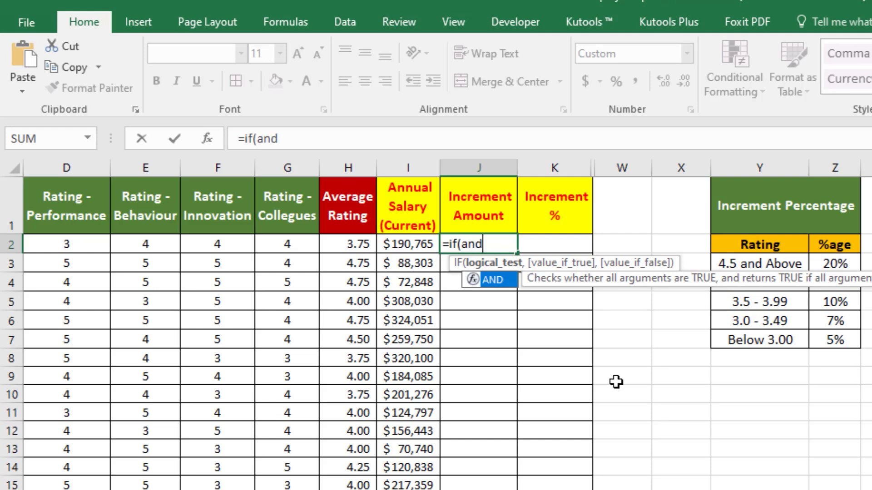
text(()
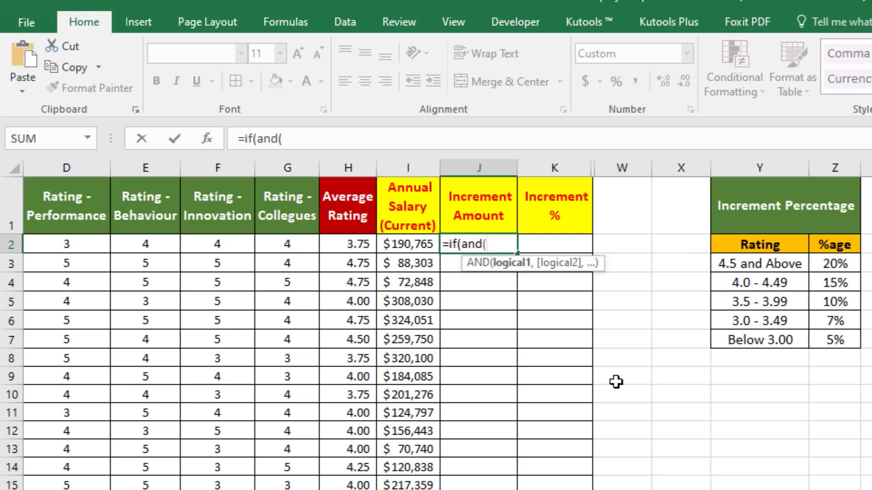
key(Left)
key(Left)
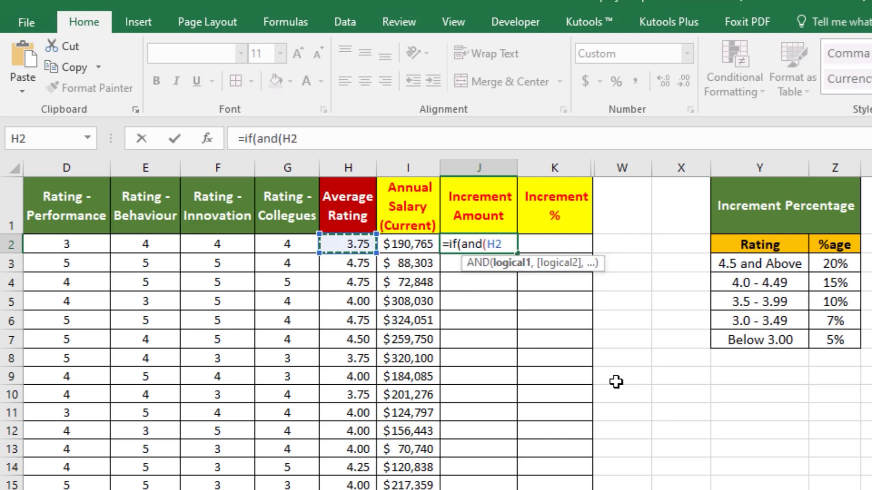
text(<3.00)
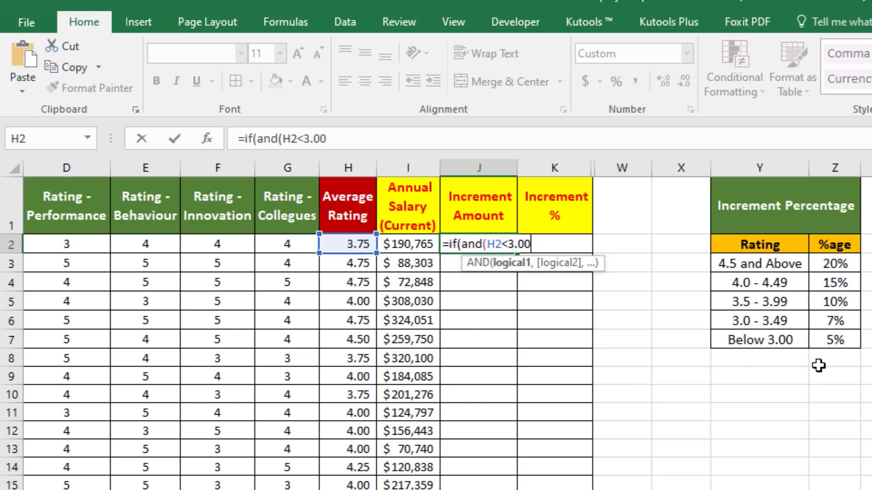
text(),)
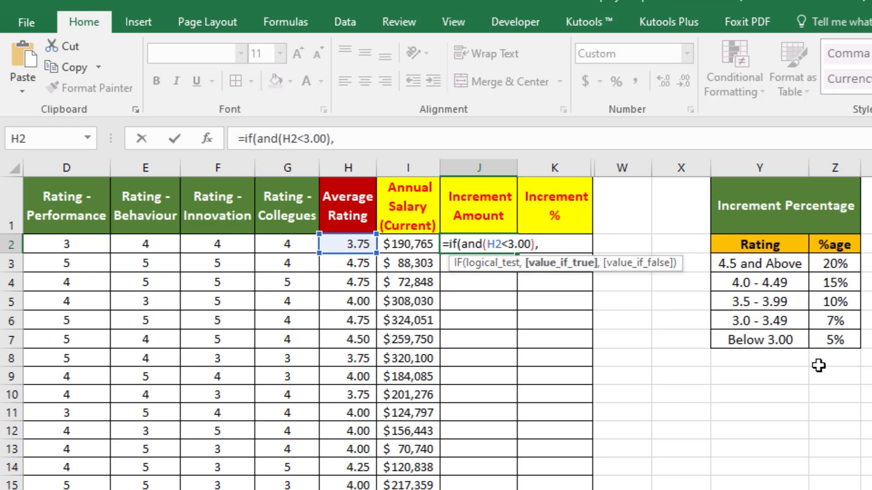
click(413, 243)
text(*0.045)
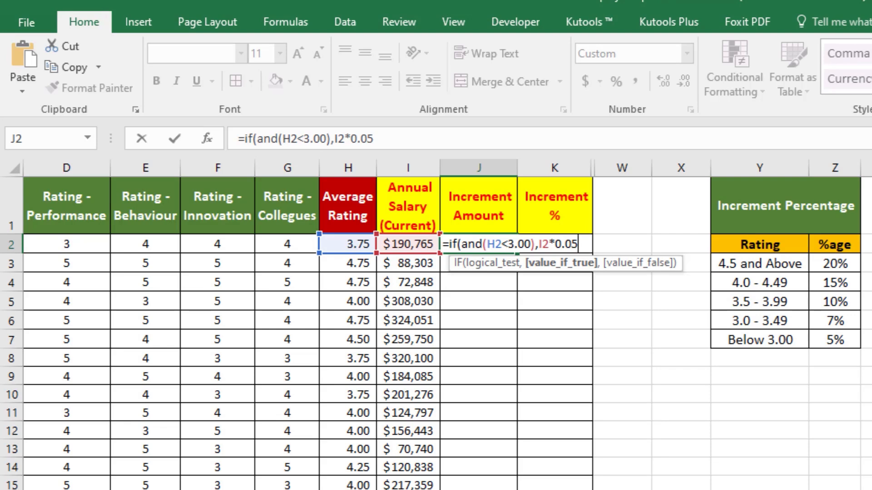
text(,)
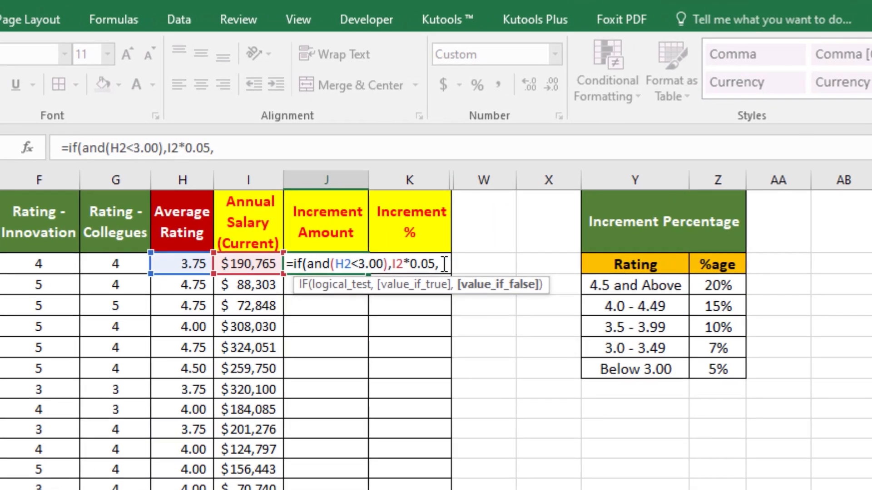
Step: Duplicate the first IF clause as the value if false in the J2 formula, keeping only the part through H2<3.00
drag(580, 246, 449, 246)
key(ctrl+c)
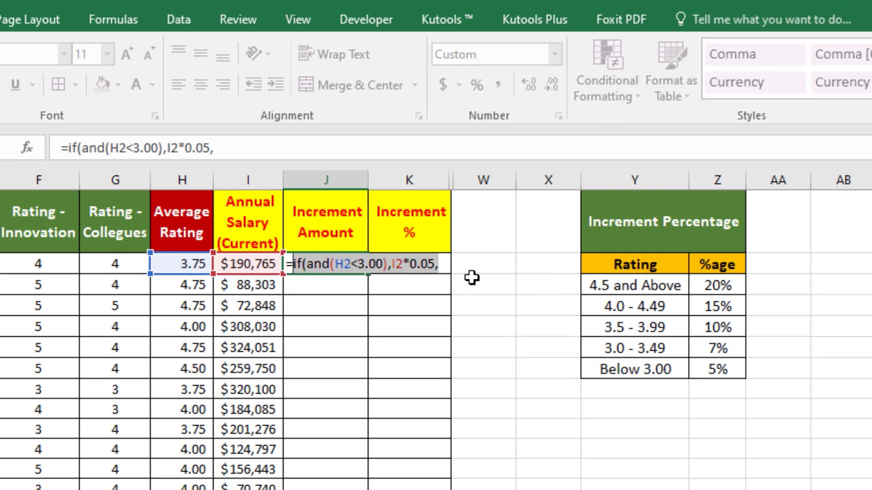
click(441, 264)
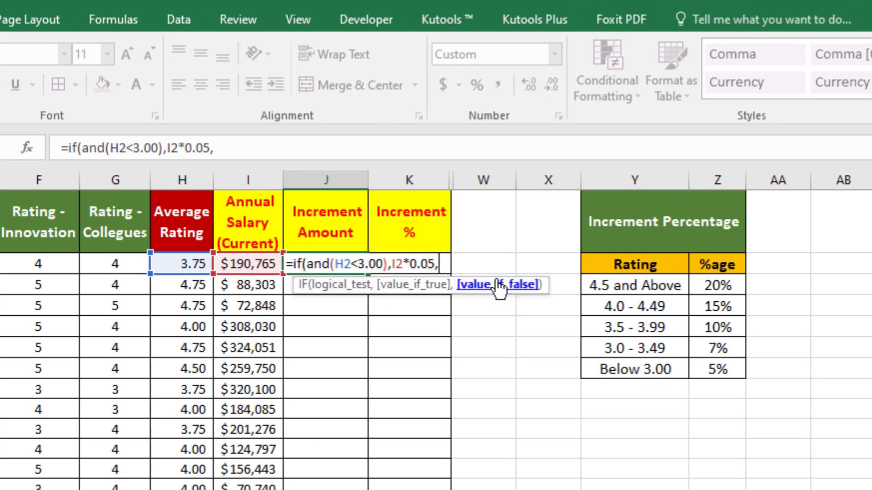
key(ctrl+v)
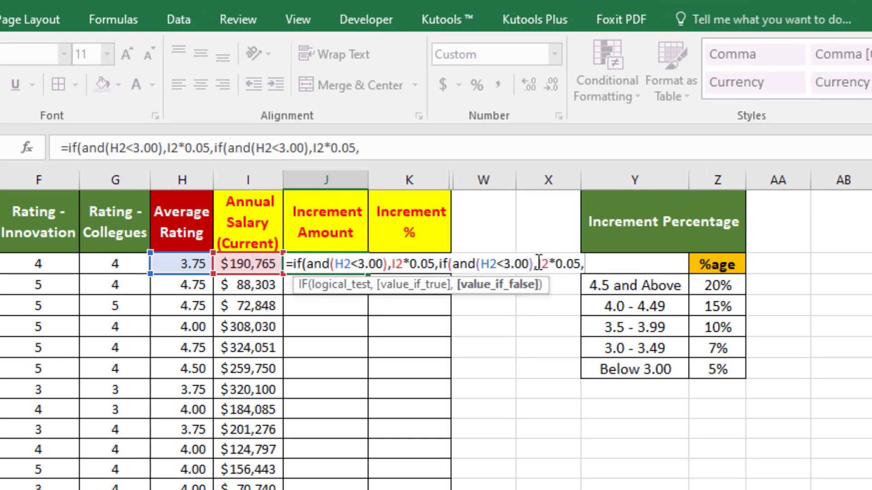
drag(586, 264, 533, 270)
key(BackSpace)
Step: Rework the second clause to return I2*0.07 when H2>=3.00 and H2<3.5, ending it with a comma
click(505, 264)
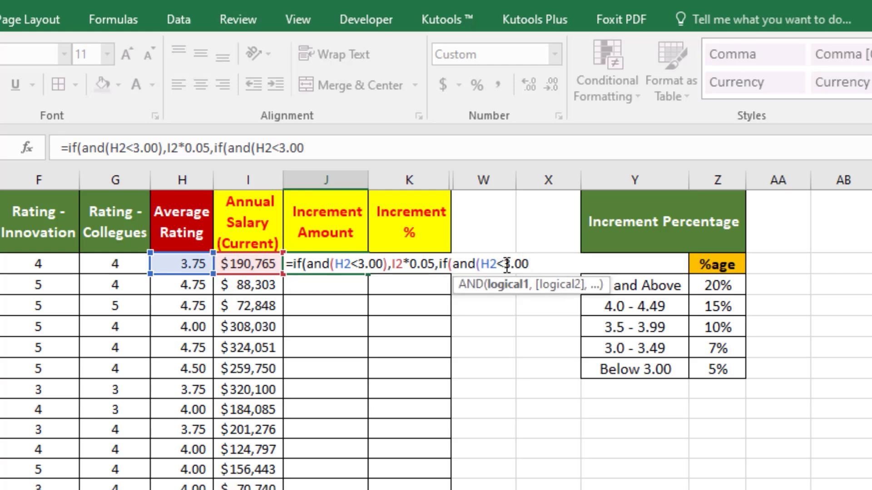
key(BackSpace)
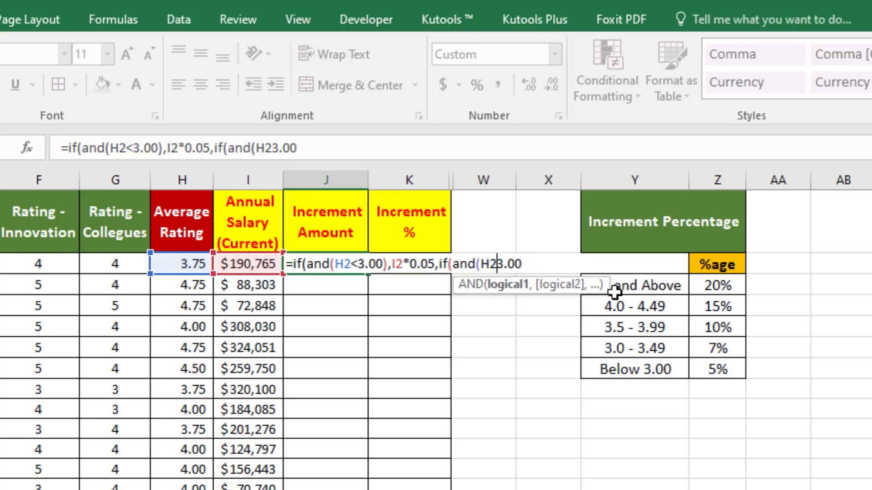
text(>)
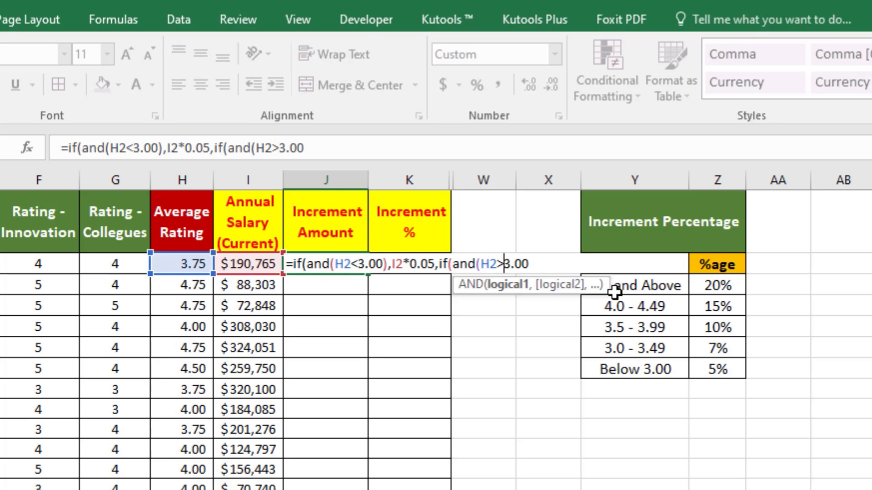
text(=3.00)
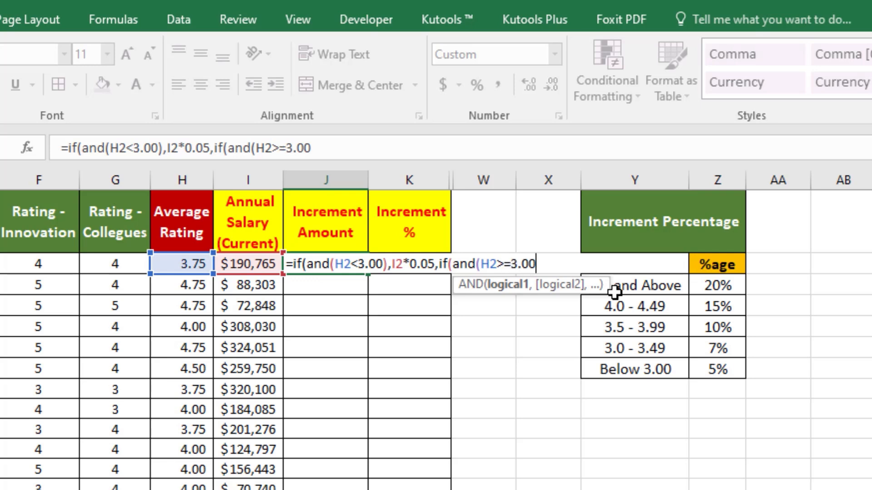
text(,)
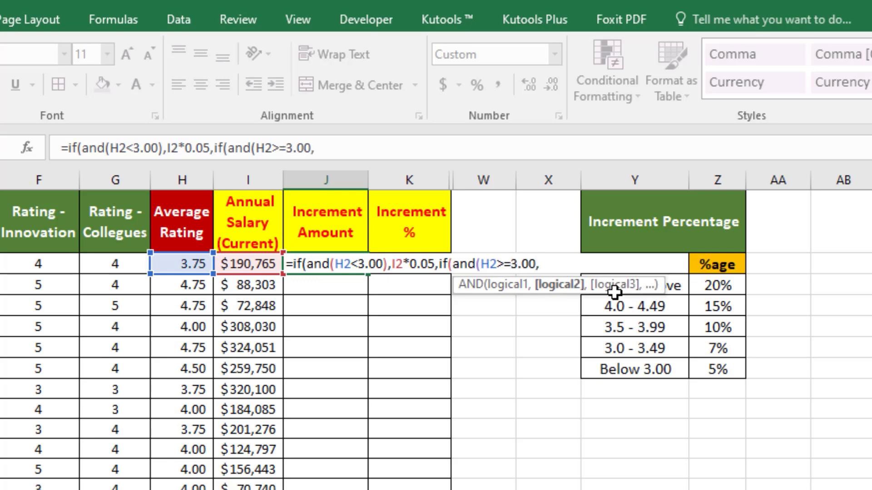
click(197, 265)
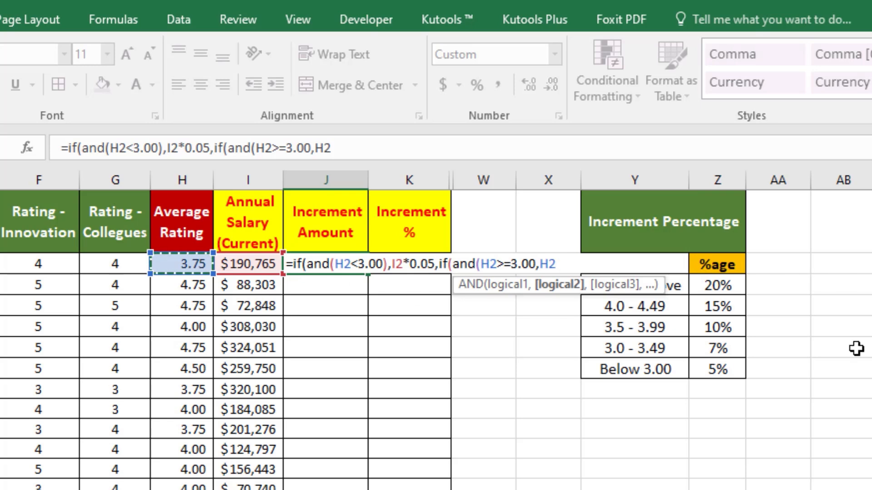
text(<)
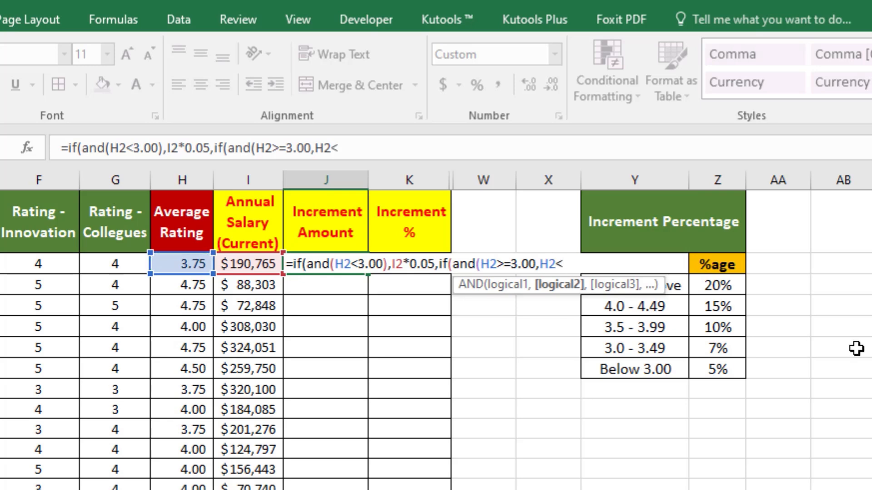
text(3.54)
text())
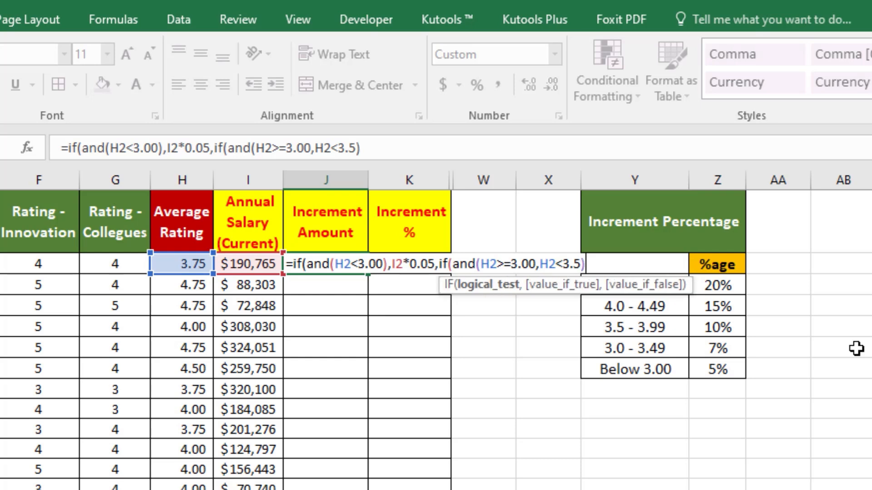
text(,I)
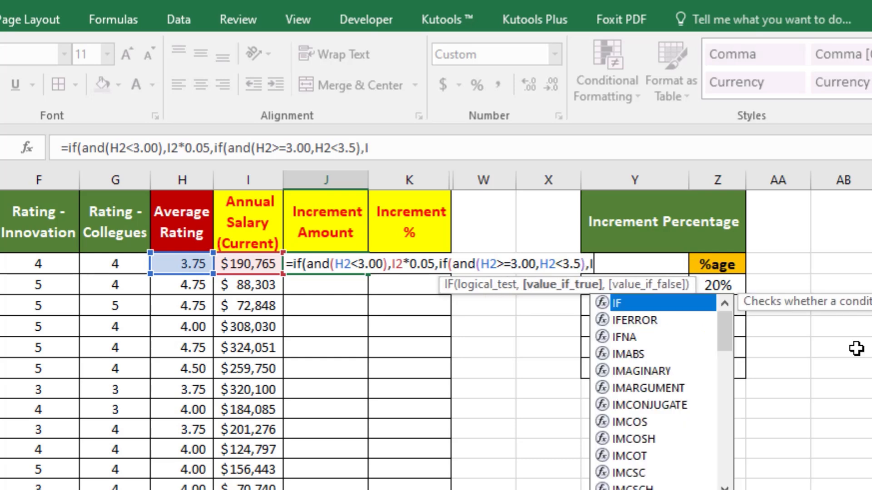
text(2*0.07)
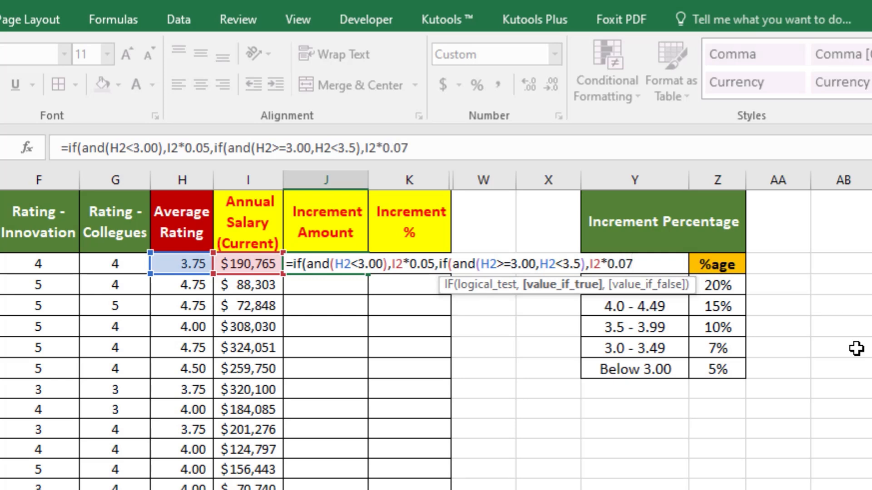
text(,)
Step: Copy the complete second IF clause, including its result and comma, and append it to the J2 formula as a third clause
mouse_move(637, 264)
mouse_down()
mouse_move(349, 273)
mouse_move(652, 264)
mouse_up()
click(442, 270)
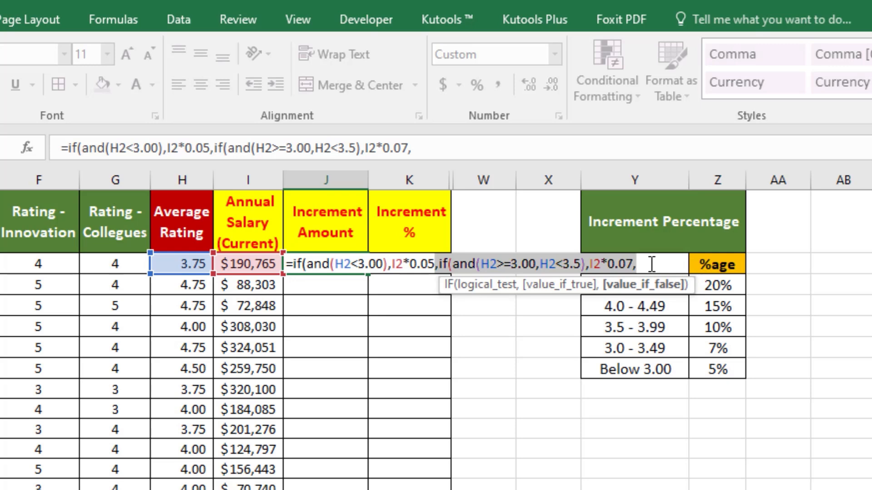
click(652, 264)
key(shift+Left)
key(shift+Left)
key(shift+Left)
key(shift+Left)
key(shift+Left)
key(shift+Left)
key(shift+Left)
key(shift+Left)
key(shift+Left)
key(shift+Left)
key(shift+Left)
key(shift+Left)
key(shift+Left)
key(shift+Left)
key(shift+Left)
key(shift+Left)
key(shift+Left)
key(shift+Left)
key(shift+Left)
key(shift+Left)
key(ctrl+c)
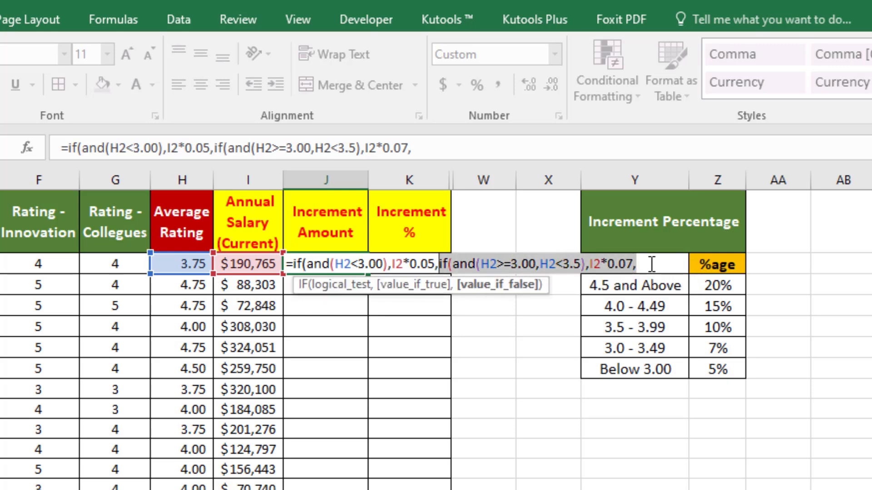
click(651, 265)
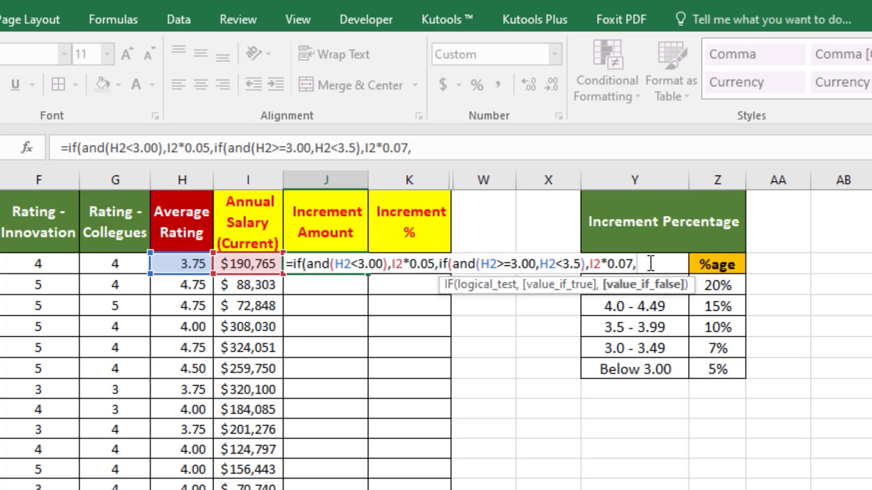
key(ctrl+v)
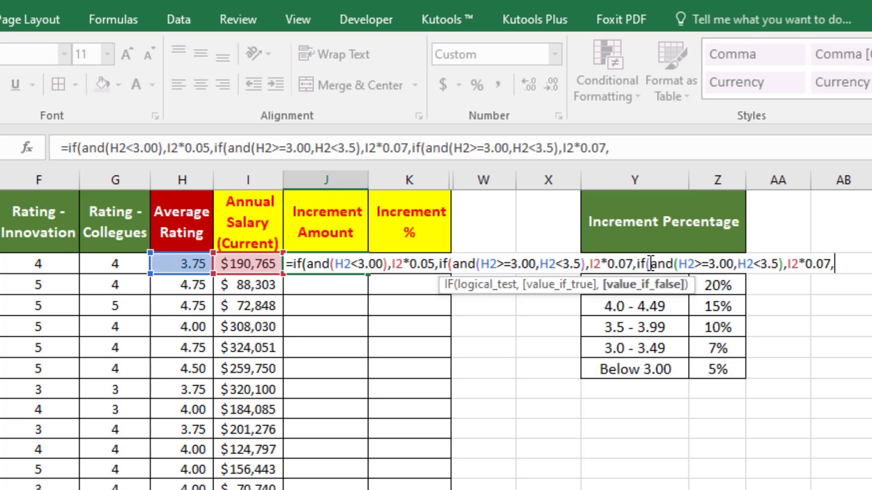
Step: Set the third clause's rating limits to H2>=3.5 and H2<4.00
click(733, 263)
key(BackSpace)
key(BackSpace)
key(BackSpace)
text(5)
key(BackSpace)
text(3.)
key(BackSpace)
key(BackSpace)
text(.5)
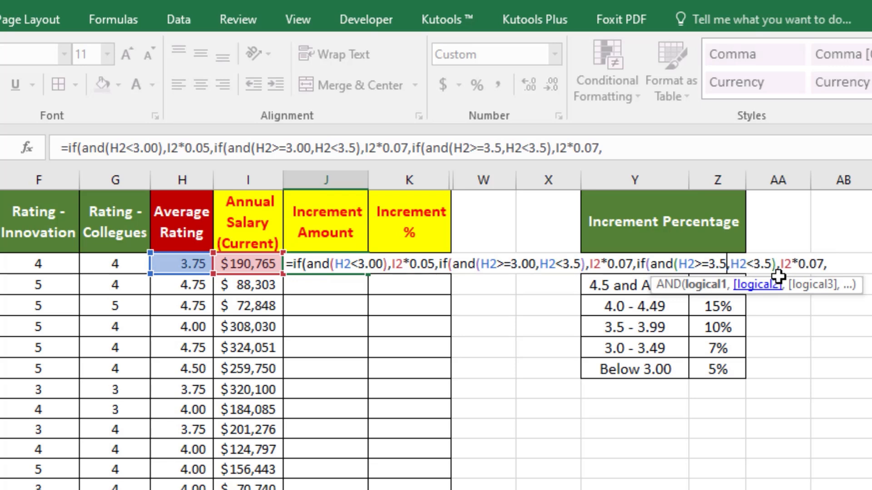
key(BackSpace)
key(BackSpace)
key(BackSpace)
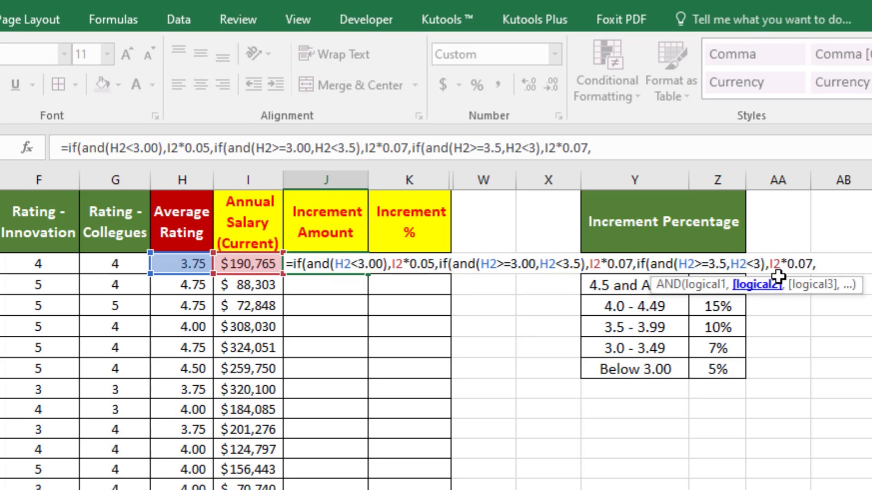
text(4)
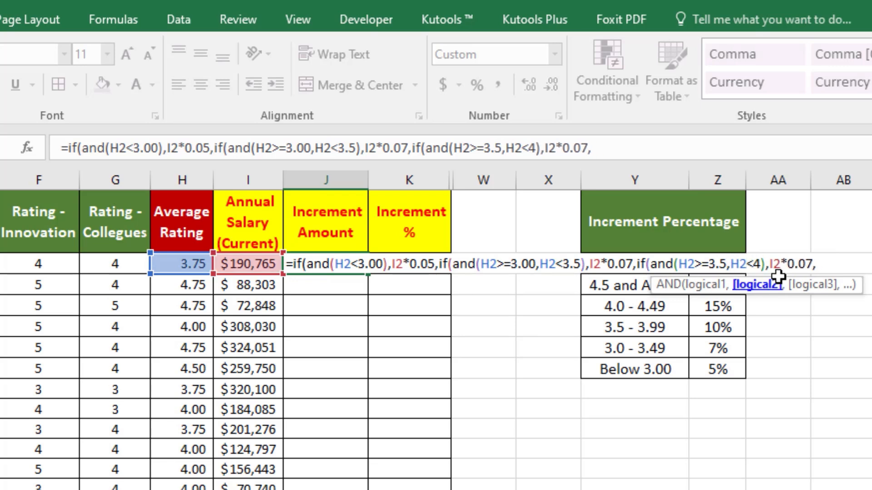
text(.00)
Step: Set the third clause's result to I2*0.10
key(Right)
key(Right)
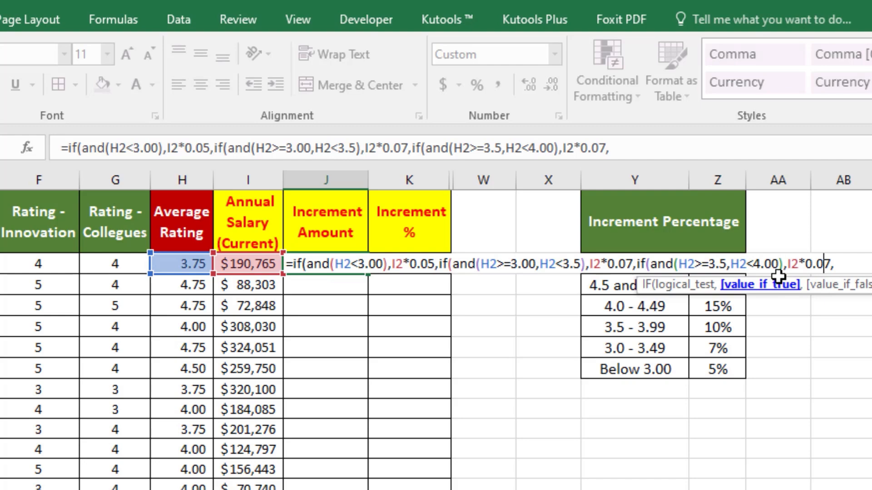
key(BackSpace)
text(1)
text(0)
key(Right)
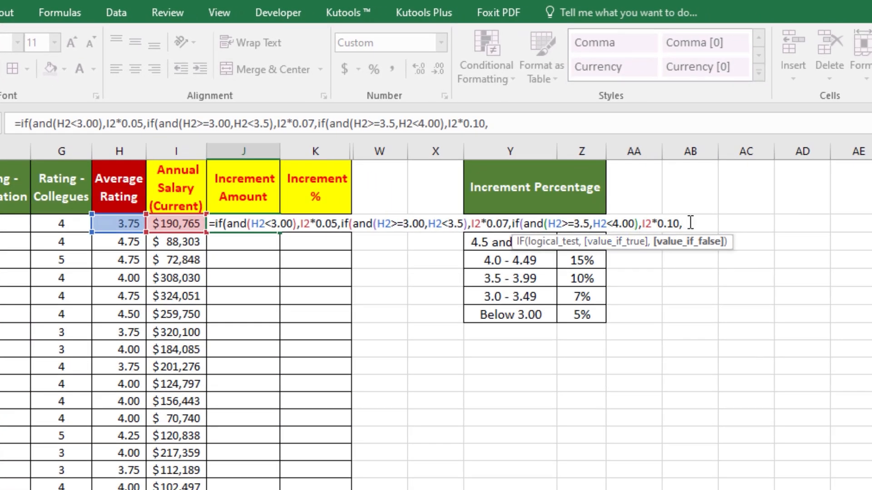
Step: Append the copied IF clause to the J2 formula as a fourth clause and set its lower rating limit to H2>=4.00
key(ctrl+v)
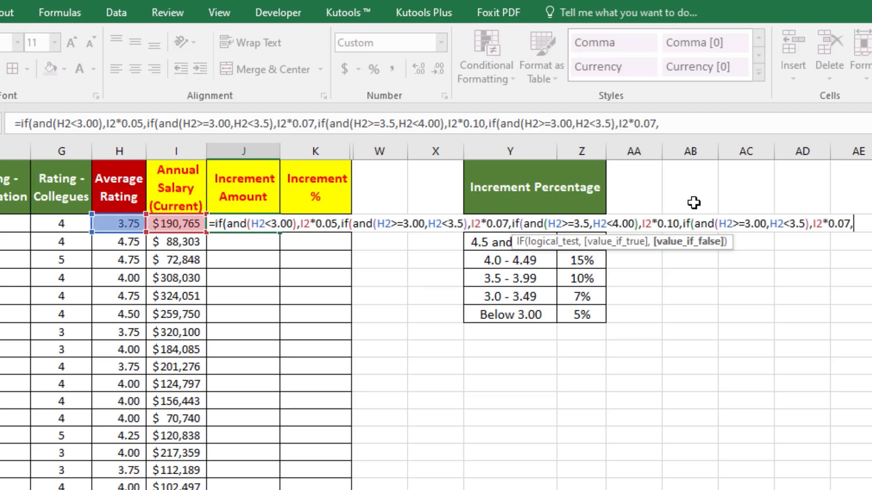
key(Left)
key(Left)
key(Left)
key(Left)
key(Left)
key(Left)
key(Left)
key(Left)
key(Left)
key(Left)
key(Left)
key(Left)
key(Left)
key(Left)
key(Left)
key(Left)
key(Left)
key(Left)
key(Left)
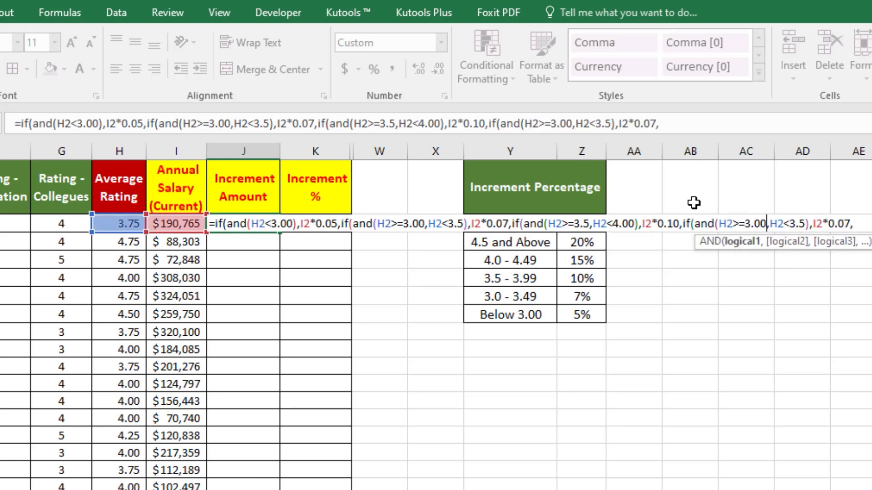
key(Delete)
key(Delete)
key(BackSpace)
key(BackSpace)
text(4.00)
Step: Set the fourth clause's upper rating limit to H2<4.5 and its result to I2*0.15
key(Right)
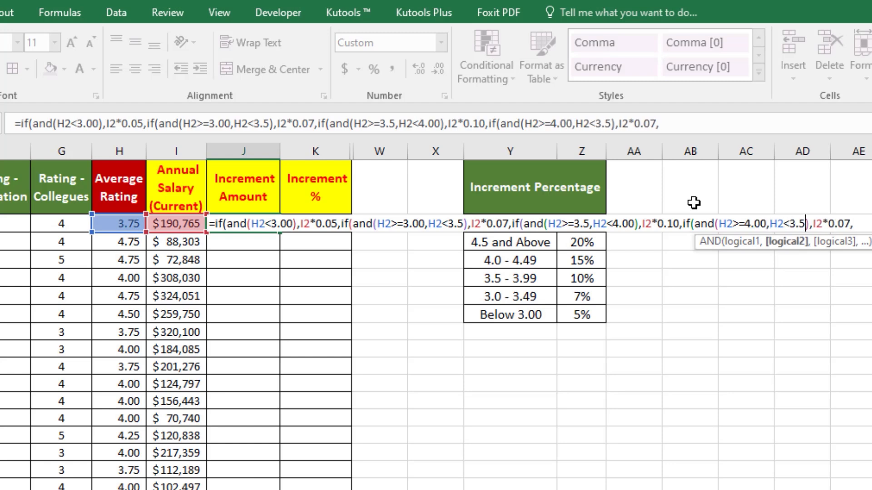
key(Right)
key(Right)
key(Right)
key(Delete)
text(4)
key(Right)
key(Right)
key(Right)
key(Right)
key(Right)
key(Right)
key(Right)
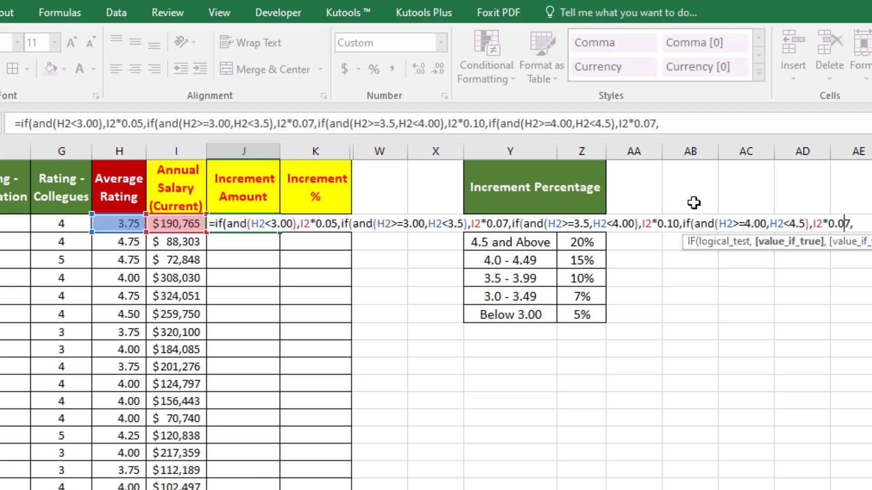
text(5)
key(Right)
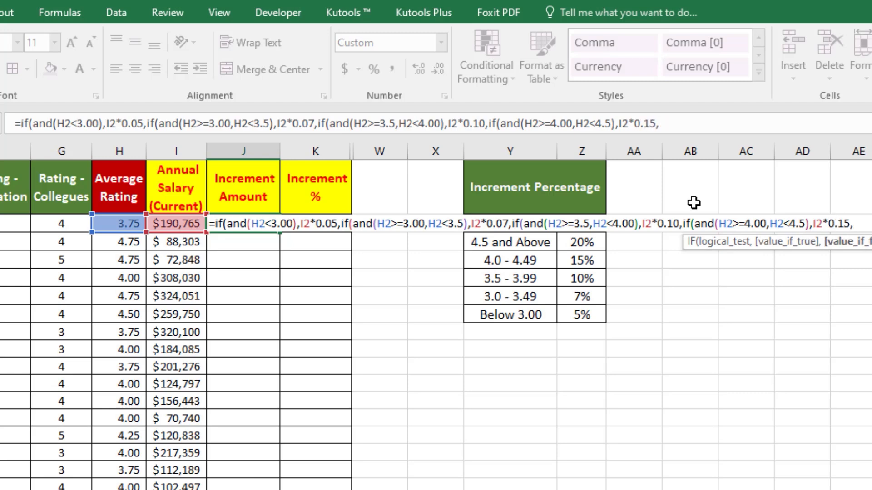
Step: Complete the J2 formula with I2*0.2 as the final fallback, close all four IFs, and fill it down the Increment Amount column
text(I)
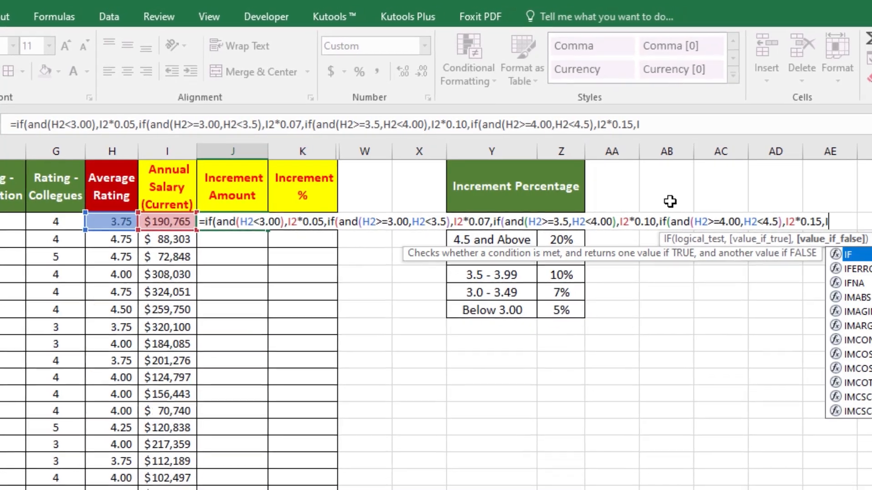
text(2*0.2)
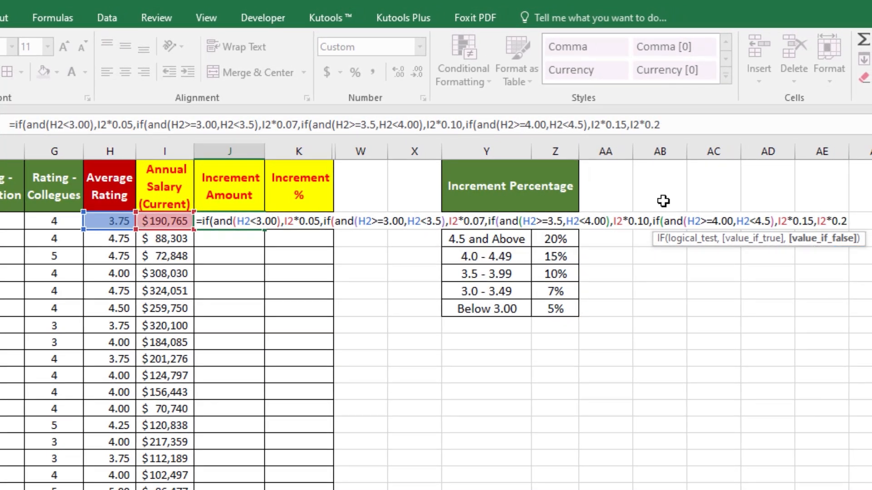
text()))))
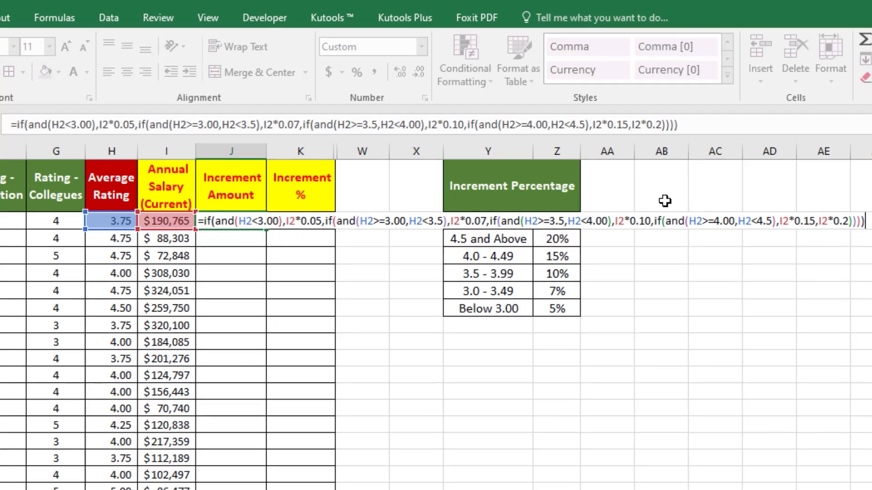
key(Return)
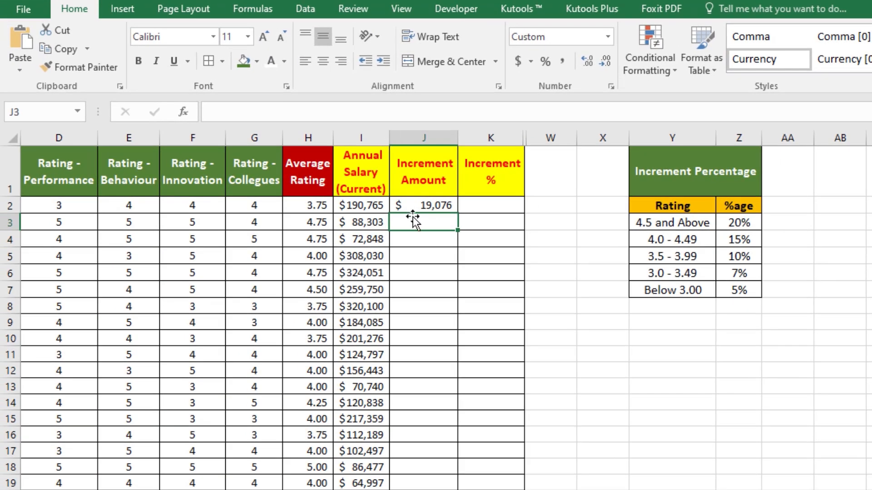
click(435, 205)
double_click(457, 215)
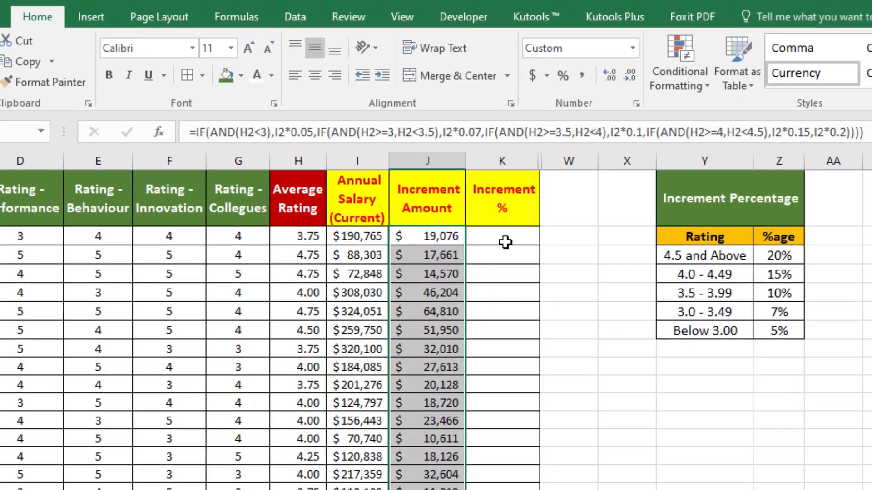
Step: Enter =J2/I2 in K2 and fill it down the Increment % column
click(493, 210)
text(=)
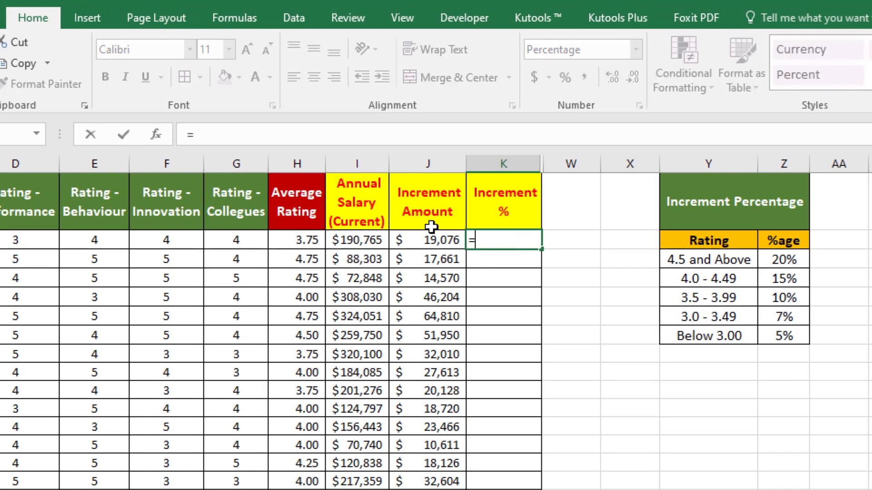
click(430, 234)
text(/)
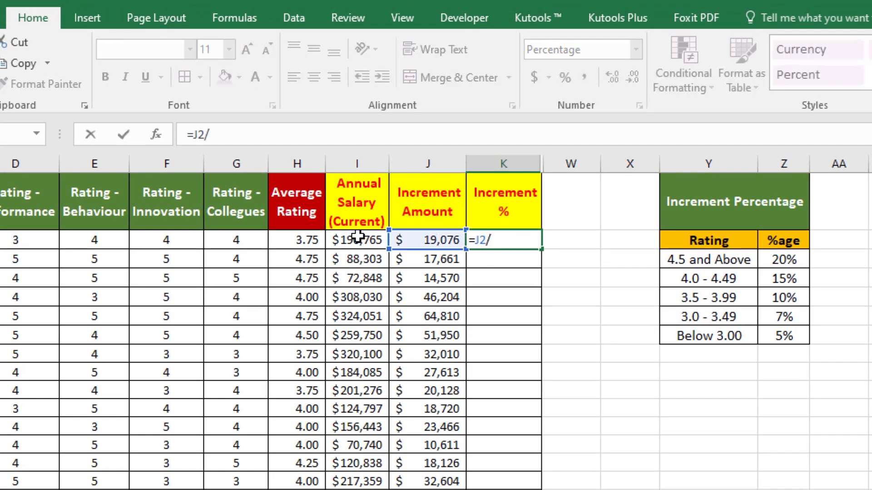
click(372, 237)
key(Return)
click(527, 240)
double_click(540, 249)
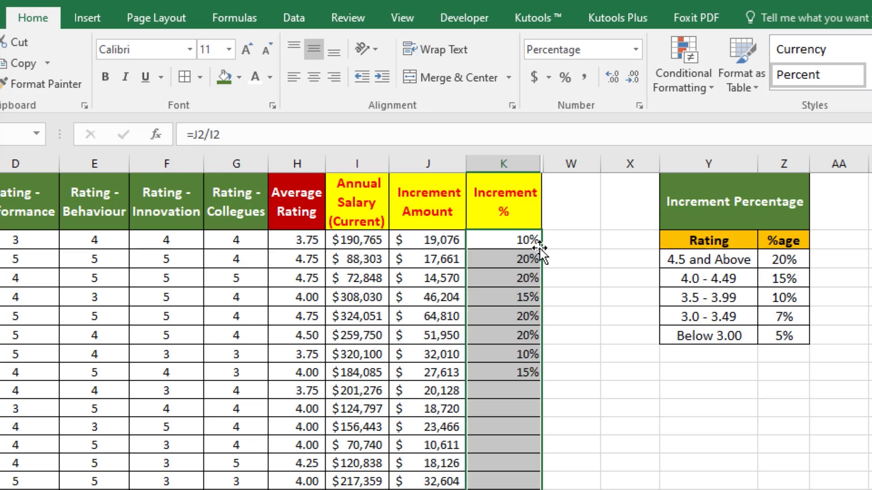
Step: Check the average ratings and increment percentages of several rows against the rating bands in the Increment Percentage table
drag(364, 243, 508, 245)
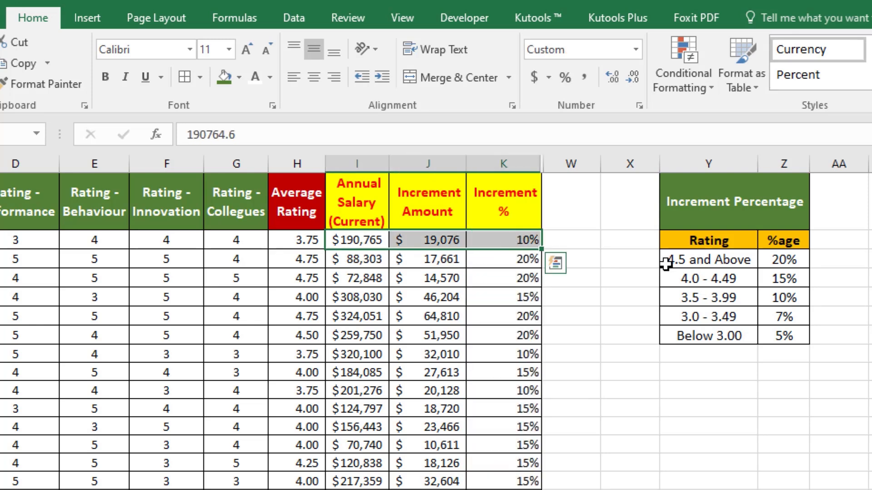
drag(312, 240, 526, 240)
drag(706, 299, 787, 298)
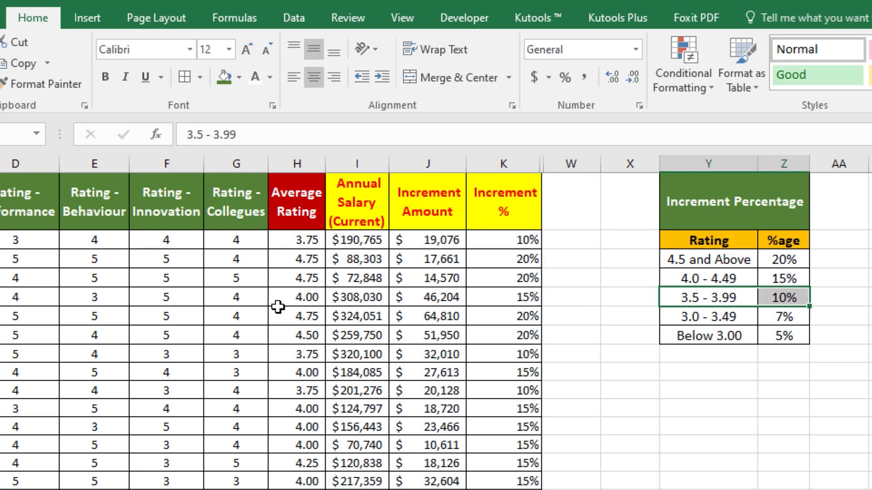
drag(289, 262, 479, 260)
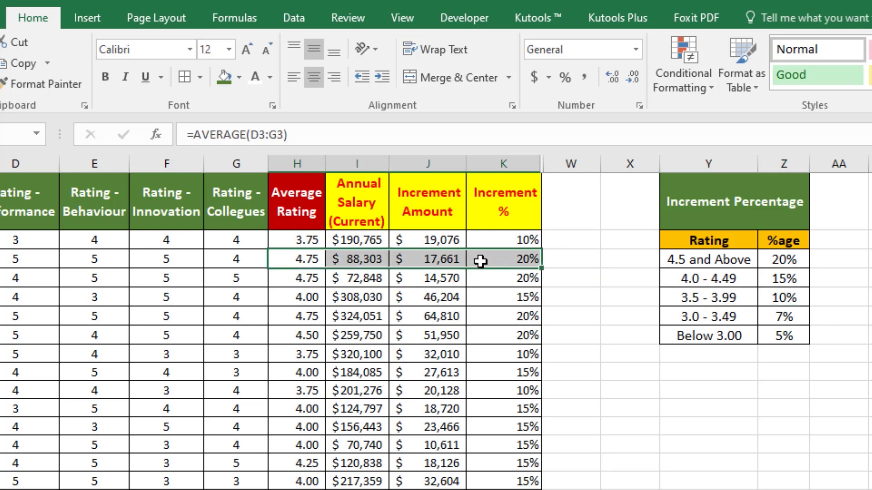
click(706, 284)
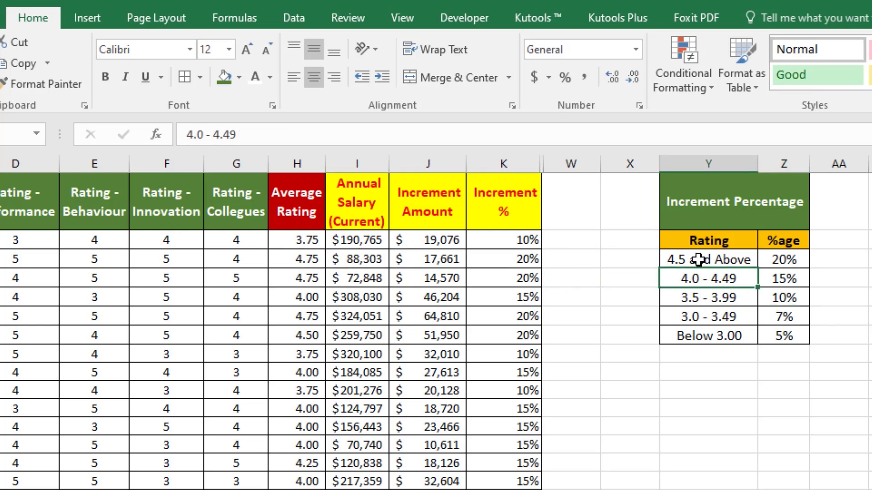
drag(699, 258, 778, 259)
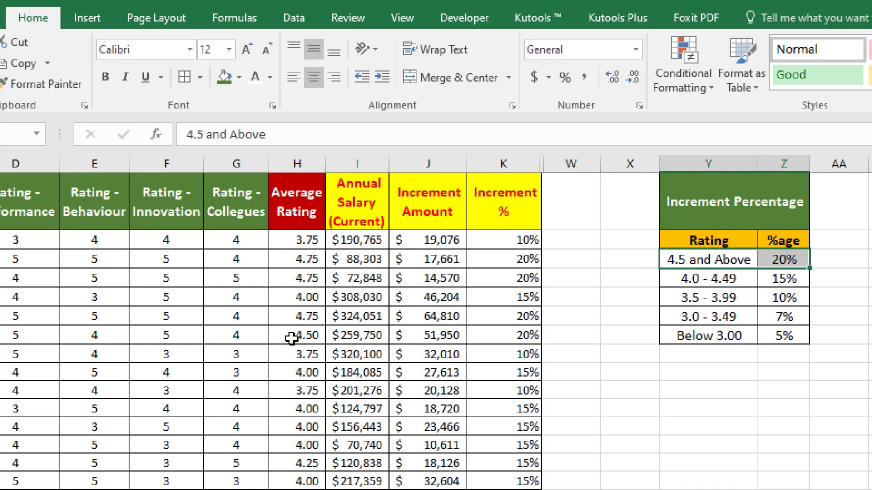
drag(306, 336, 467, 333)
drag(703, 259, 778, 257)
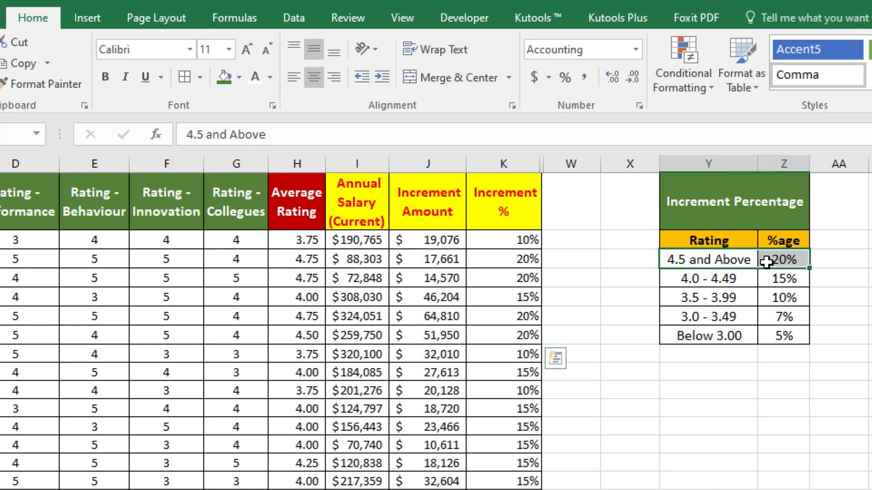
click(304, 369)
drag(306, 300, 491, 285)
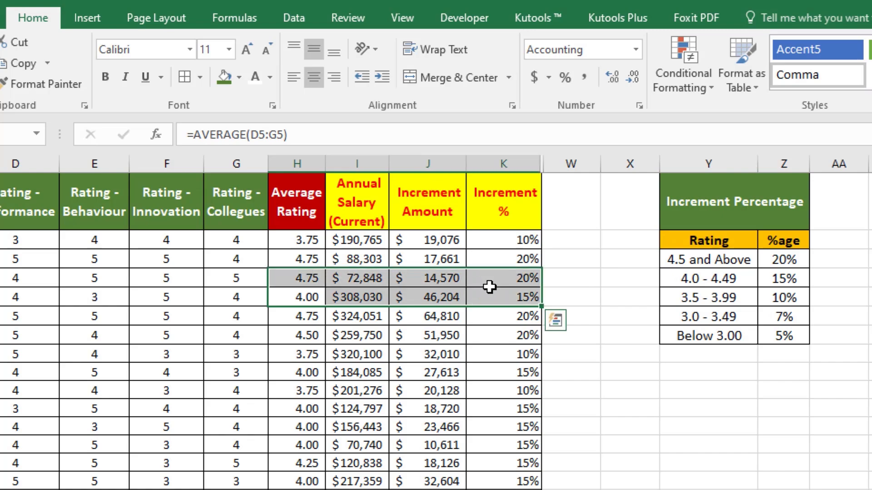
click(489, 350)
Step: Review the sheet's header row from EEID through Category, including the salary and increment columns
click(679, 155)
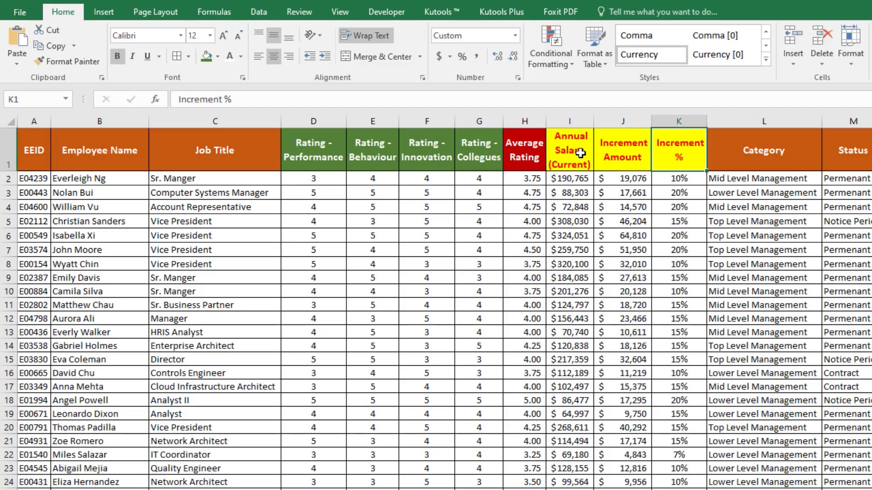
click(571, 153)
click(682, 158)
drag(39, 138, 737, 145)
click(603, 237)
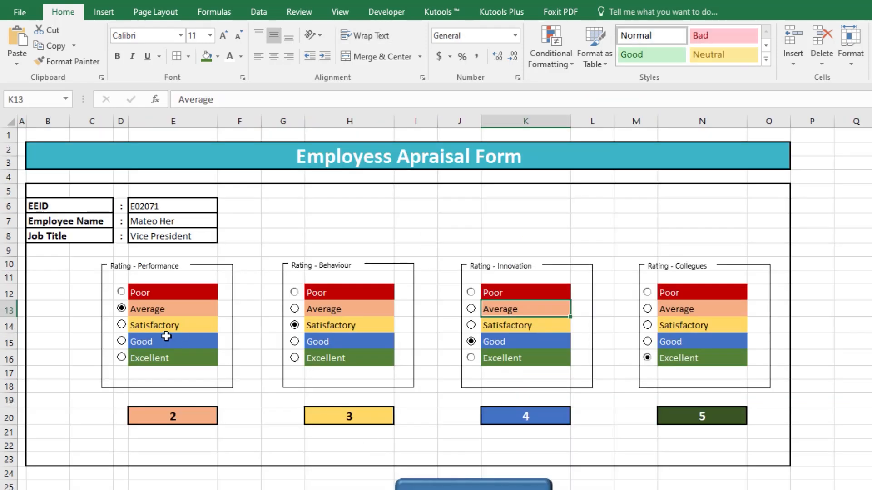
Step: On the appraisal form, rate Performance Good, Behaviour Average, Innovation Excellent and Collegues Satisfactory
click(121, 342)
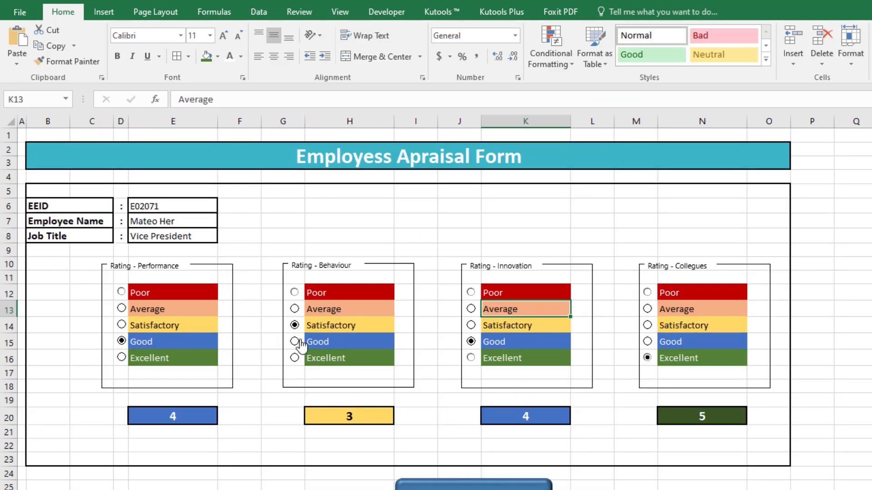
click(294, 309)
click(470, 325)
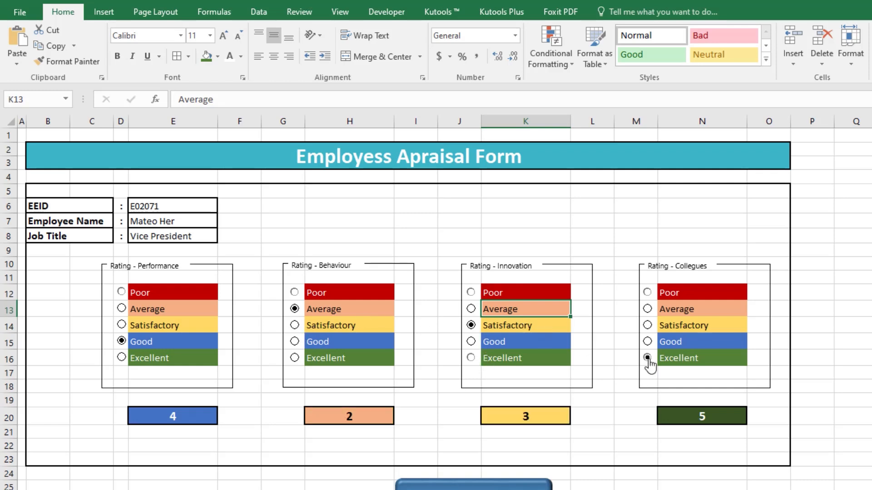
click(471, 358)
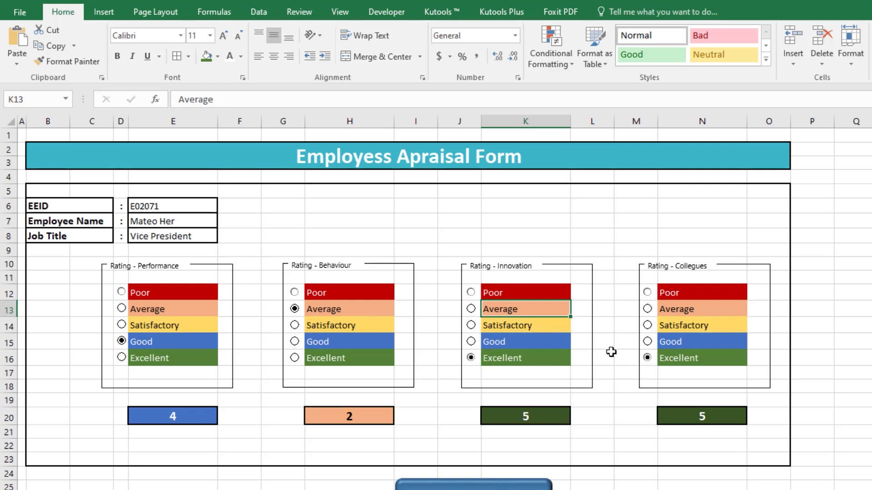
click(648, 325)
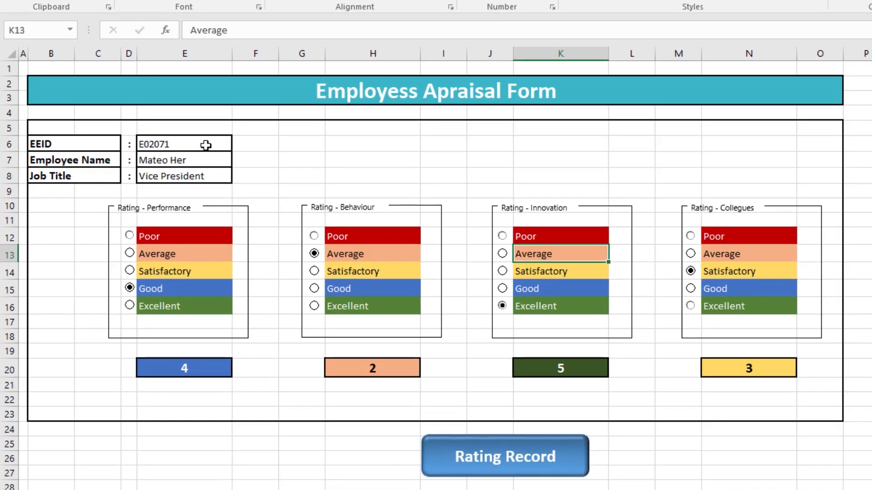
Step: Choose the EEID of the employee titled Manager on the form, run Rating Record, and check the recorded ratings in row 2
click(205, 145)
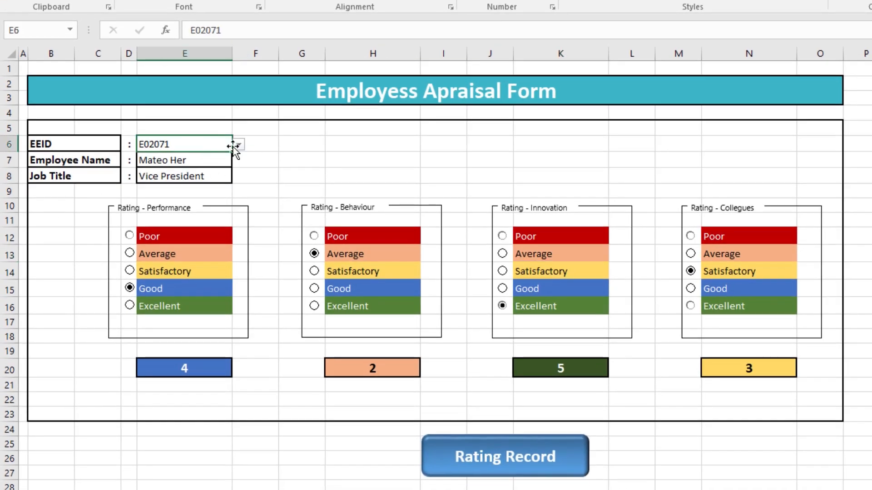
click(238, 145)
click(198, 176)
click(288, 181)
click(511, 456)
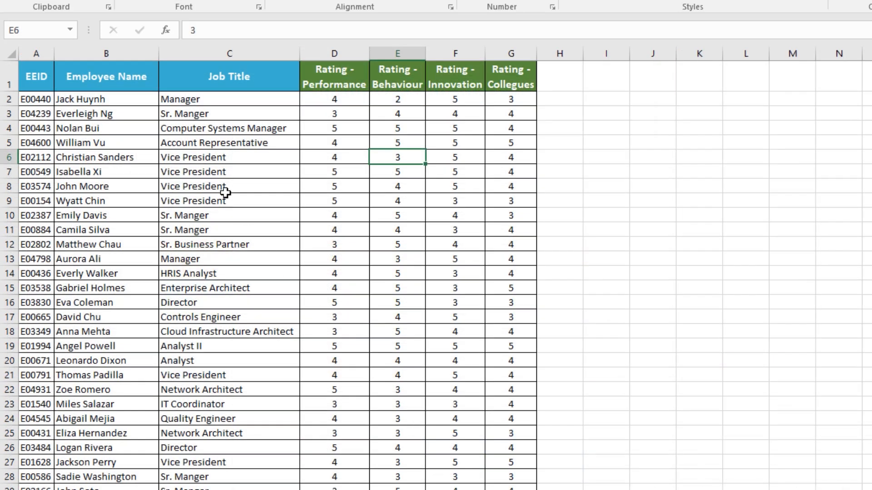
drag(50, 99, 511, 100)
click(410, 112)
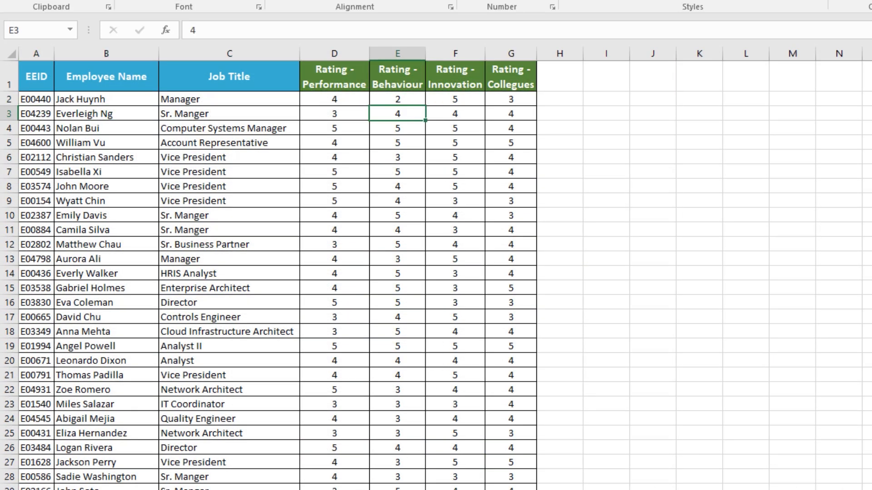